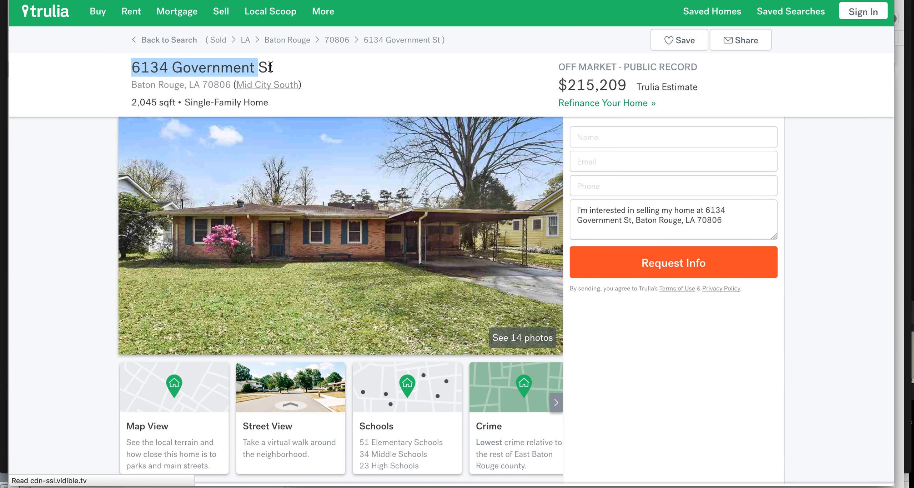
pyautogui.moveTo(135, 85); pyautogui.dragTo(208, 91)
pyautogui.click(59, 114)
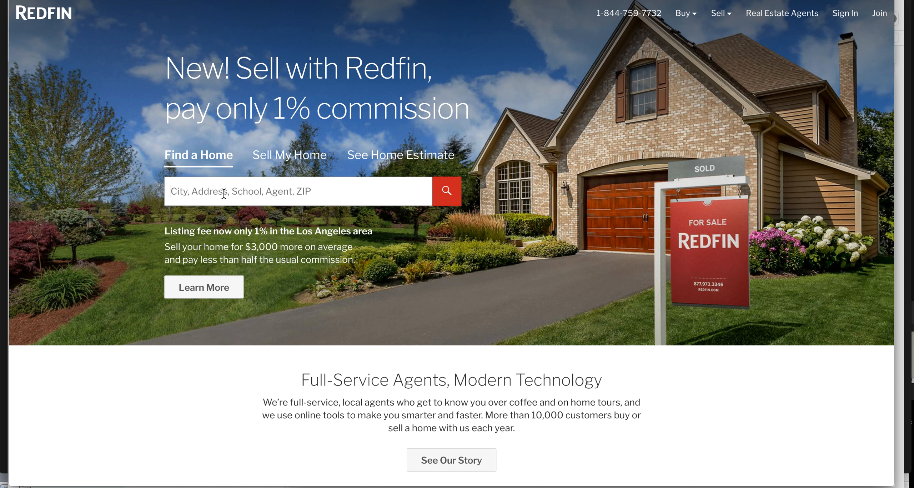
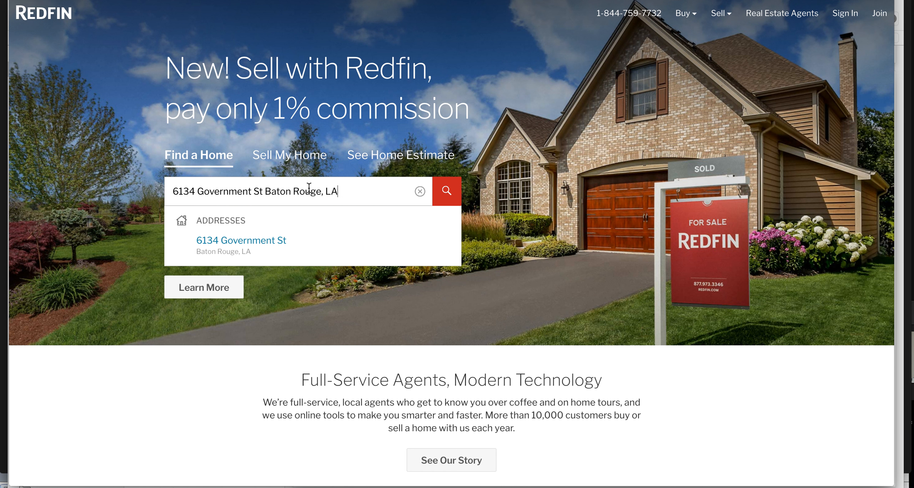
pyautogui.click(245, 243)
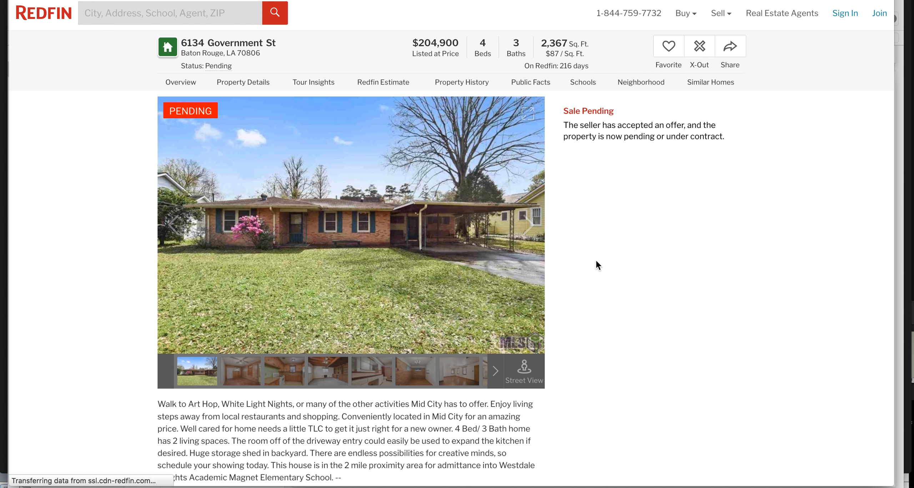
pyautogui.scroll(-5, 587, 251)
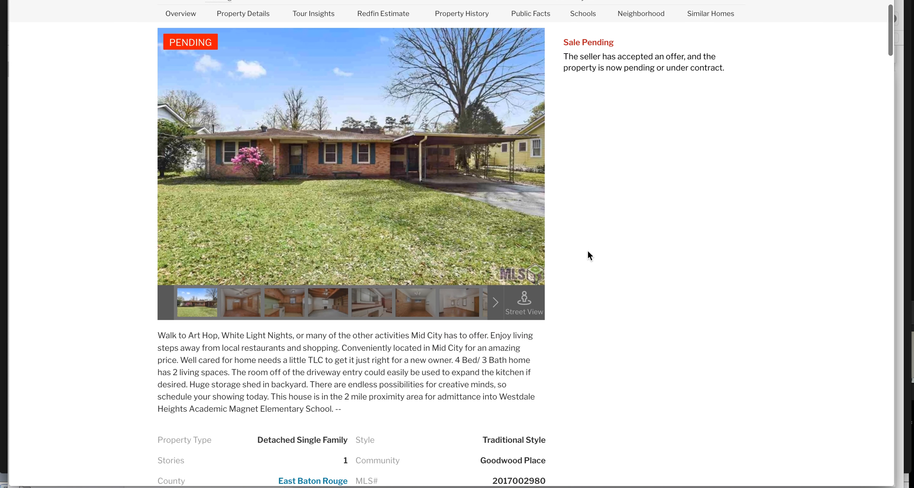
pyautogui.scroll(-10, 587, 252)
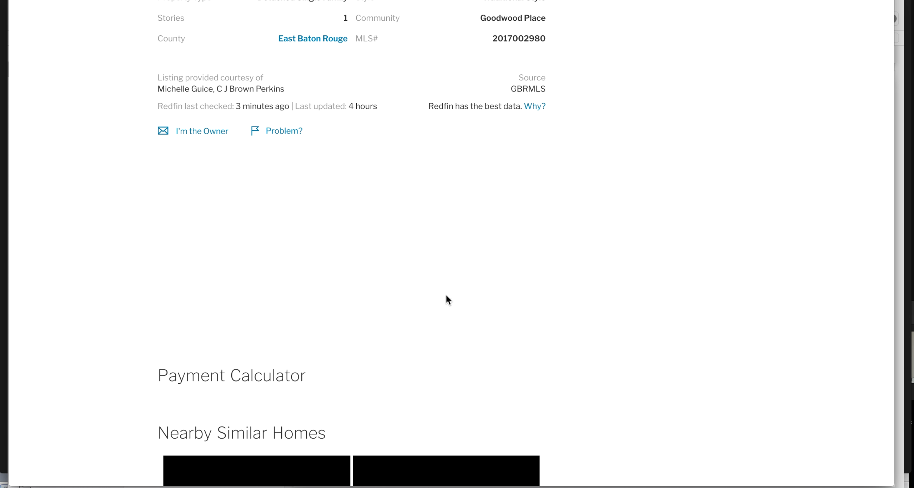
pyautogui.scroll(10, 578, 199)
pyautogui.scroll(-11, 579, 200)
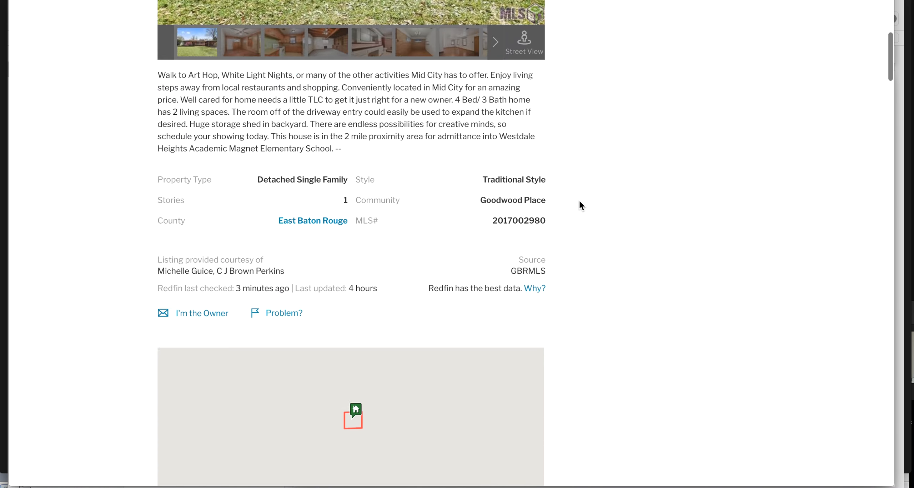
pyautogui.scroll(-1, 579, 199)
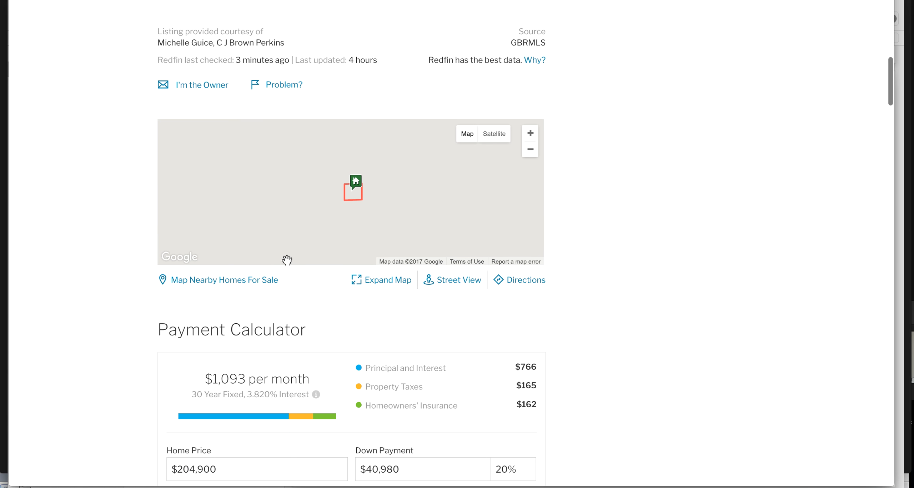
# Map nearby Baton Rouge homes for sale and expand the More Filters options
pyautogui.click(221, 280)
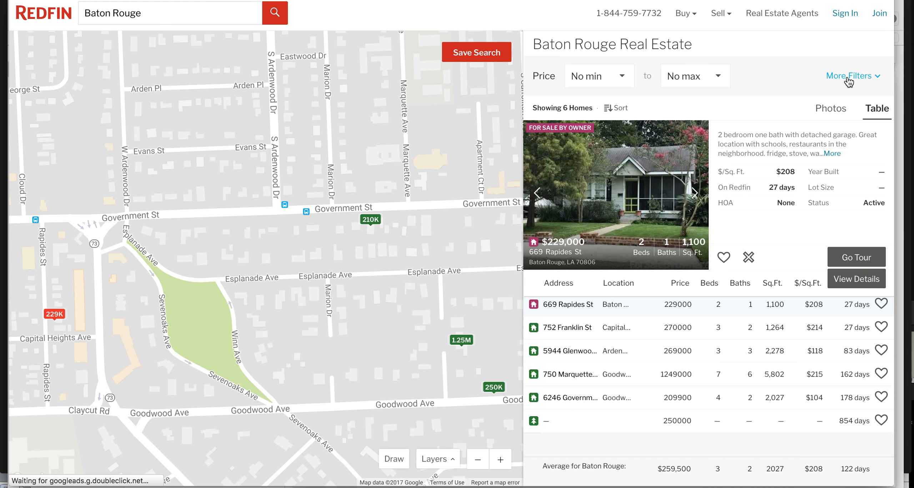
pyautogui.click(849, 82)
# Limit the search to houses sold within the last 1 year
pyautogui.click(565, 209)
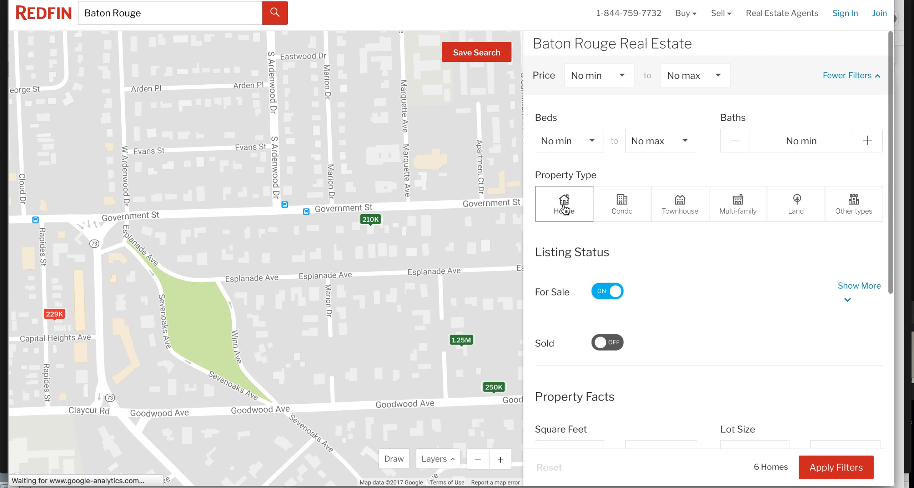
pyautogui.click(609, 292)
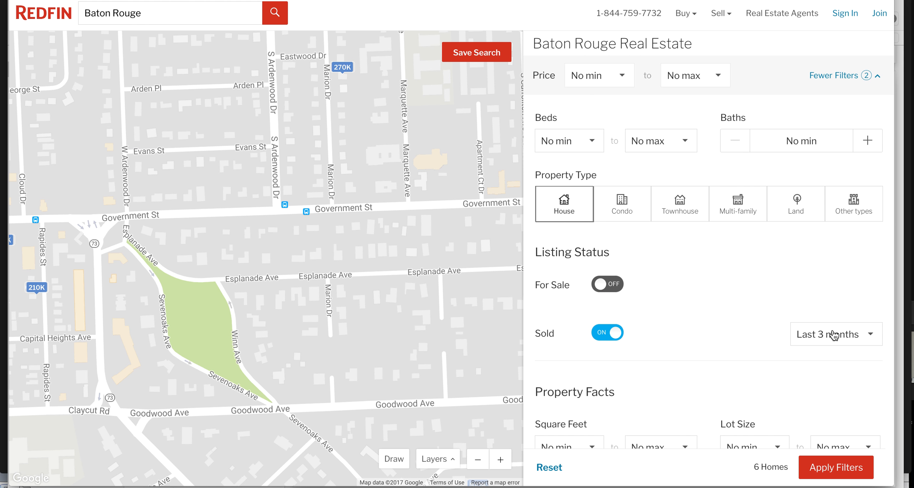
pyautogui.scroll(-1, 834, 336)
pyautogui.click(830, 297)
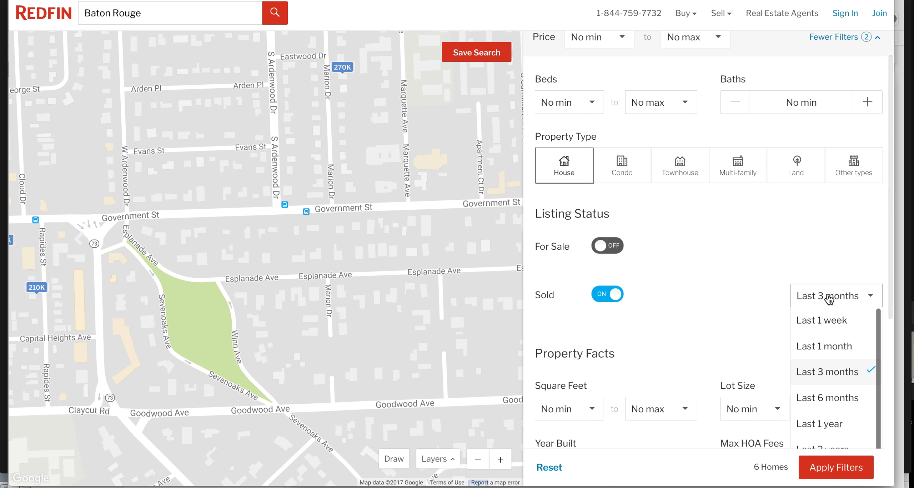
pyautogui.scroll(-2, 829, 299)
pyautogui.click(820, 345)
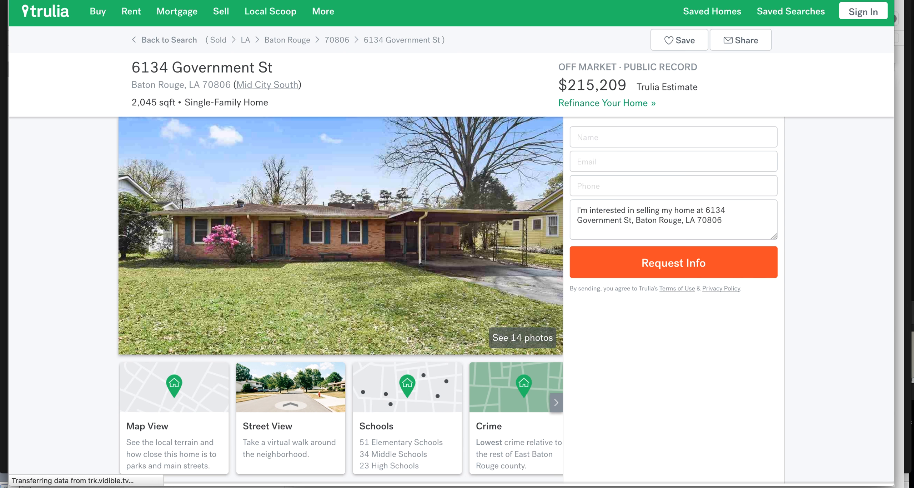
pyautogui.moveTo(176, 12)
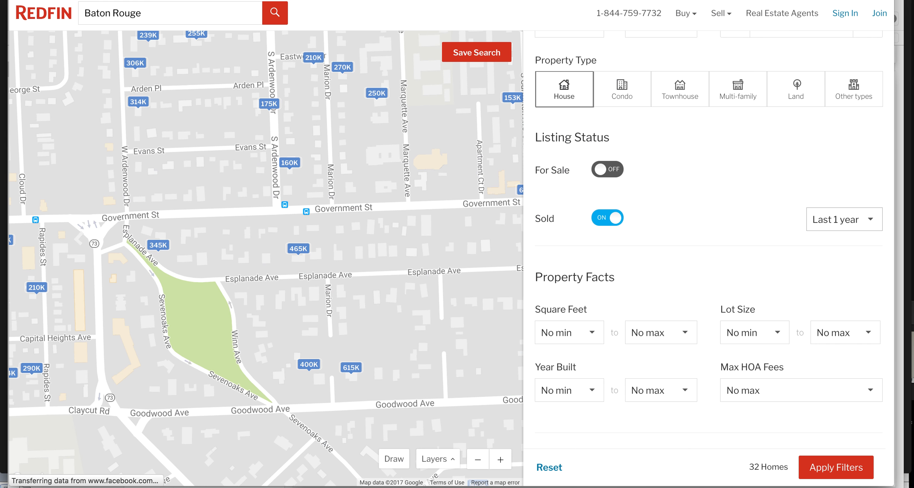
pyautogui.scroll(-5, 695, 275)
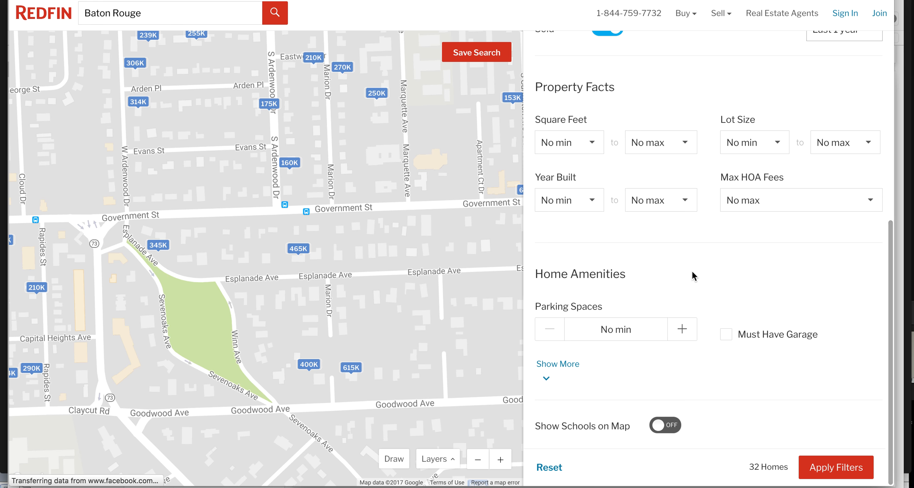
pyautogui.scroll(3, 639, 290)
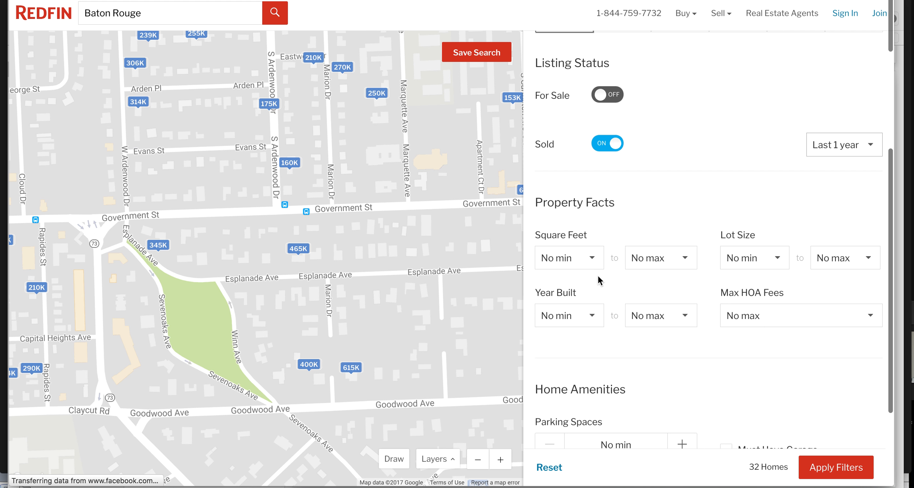
# Set square feet from 1,500 to 2,500 and apply the filters, listing 11 homes
pyautogui.click(588, 260)
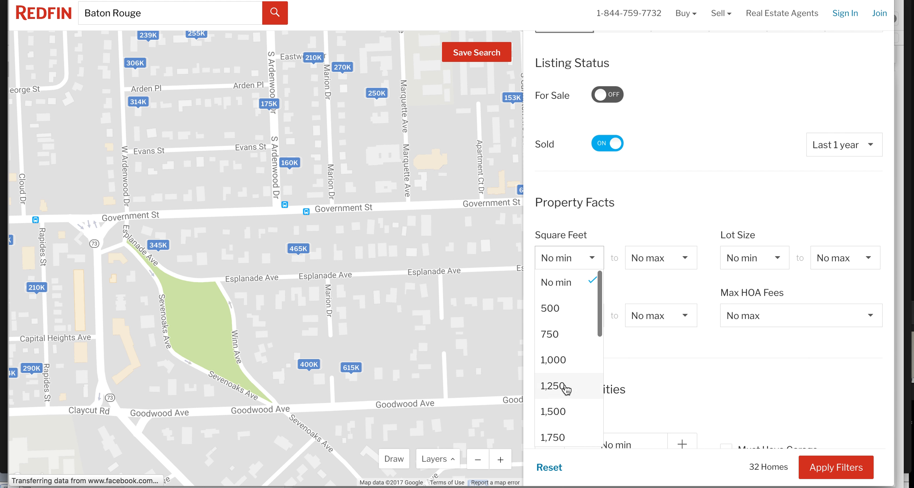
pyautogui.click(563, 416)
pyautogui.click(660, 264)
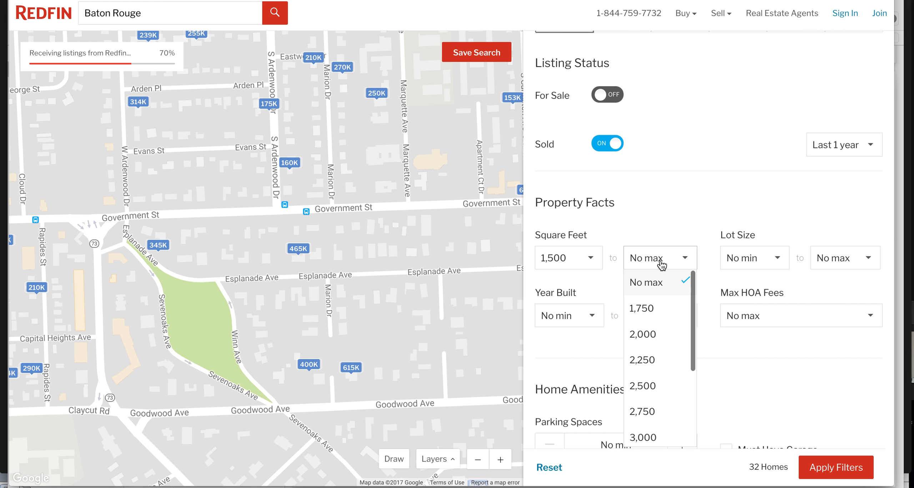
pyautogui.click(657, 387)
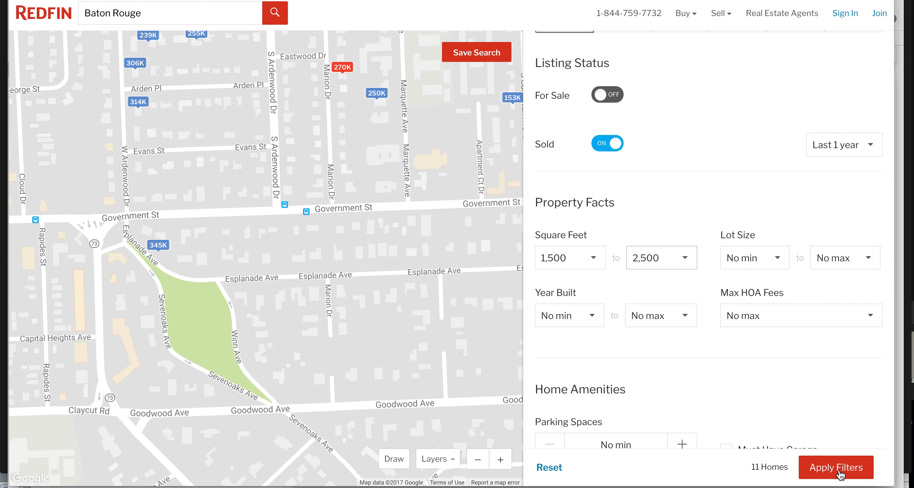
pyautogui.click(840, 468)
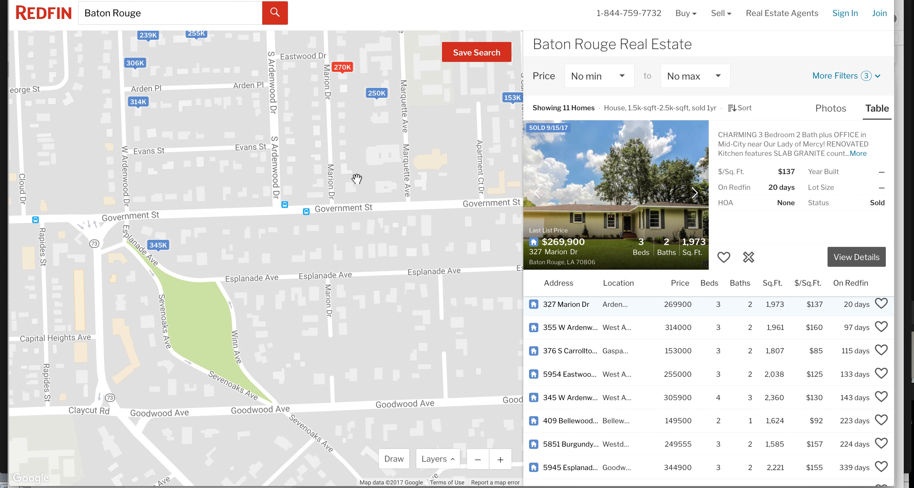
pyautogui.moveTo(355, 190); pyautogui.dragTo(345, 261)
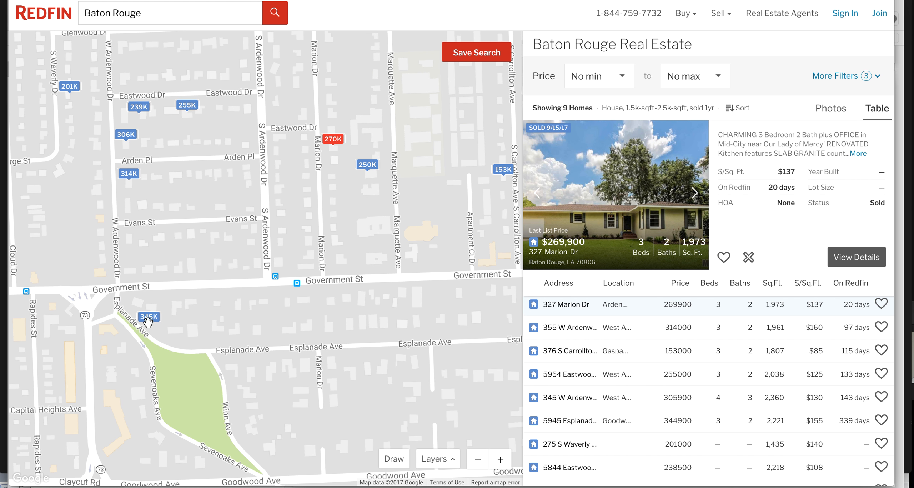
pyautogui.click(149, 321)
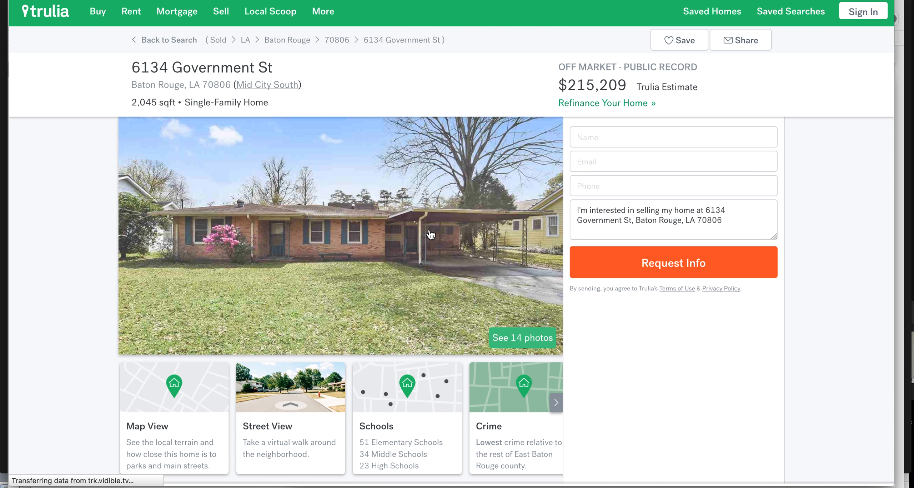
pyautogui.scroll(-4, 423, 307)
pyautogui.scroll(4, 423, 307)
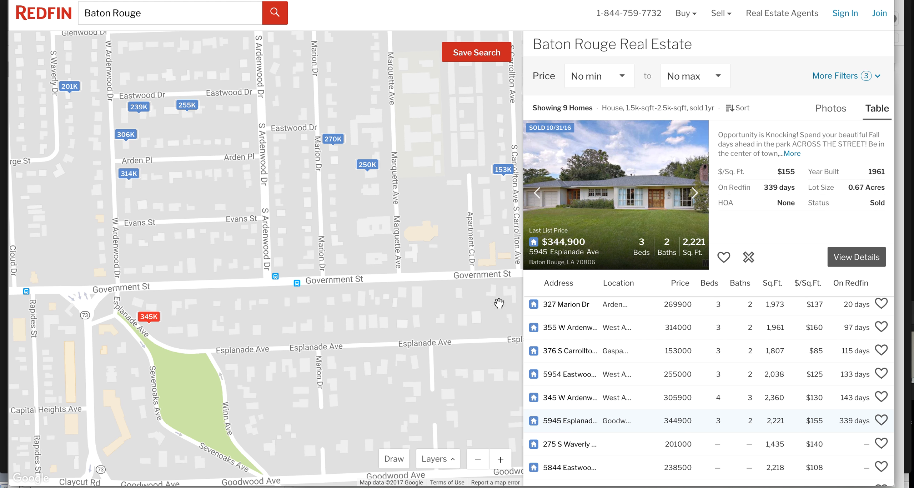
pyautogui.scroll(-3, 703, 365)
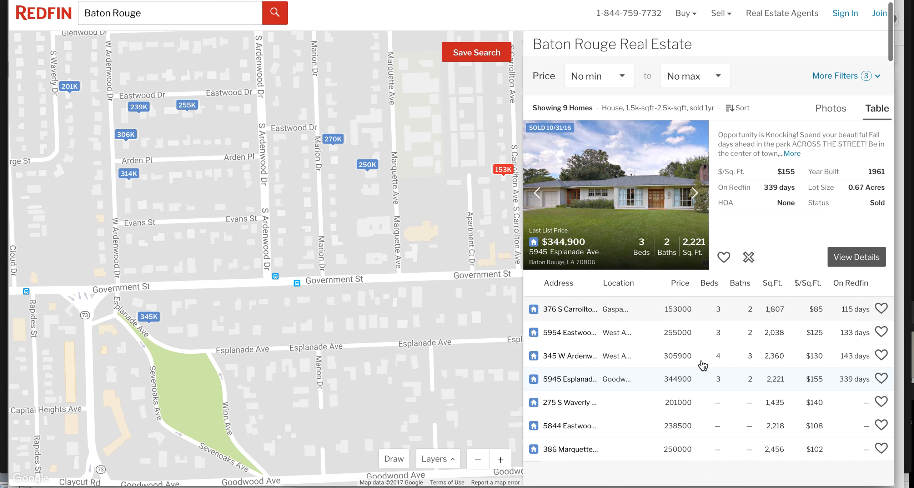
pyautogui.scroll(-3, 634, 345)
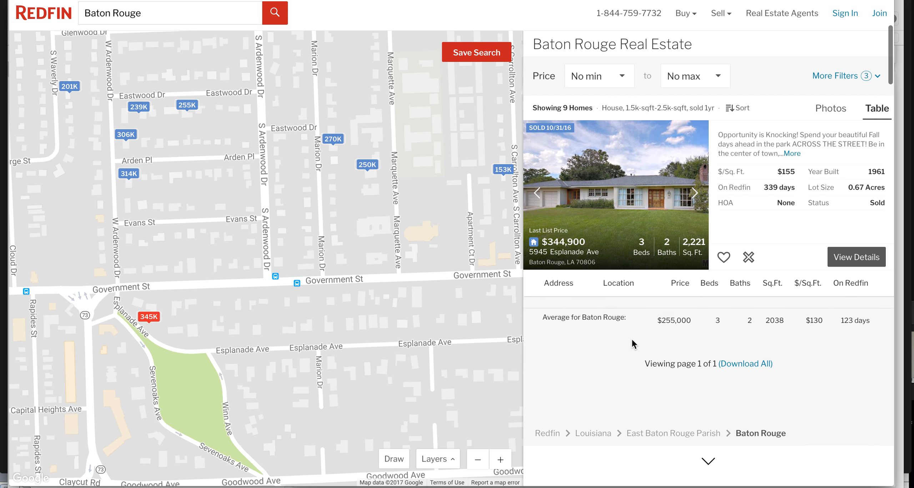
pyautogui.scroll(3, 634, 343)
pyautogui.scroll(-2, 634, 342)
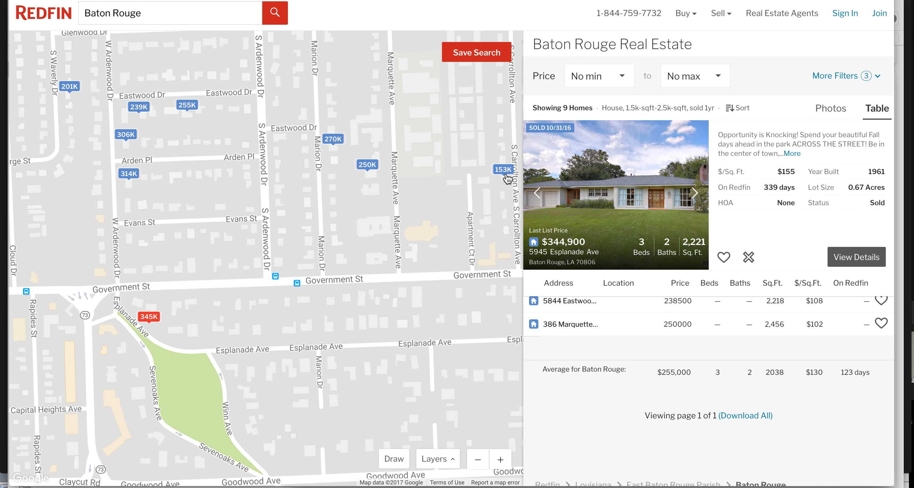
pyautogui.click(506, 172)
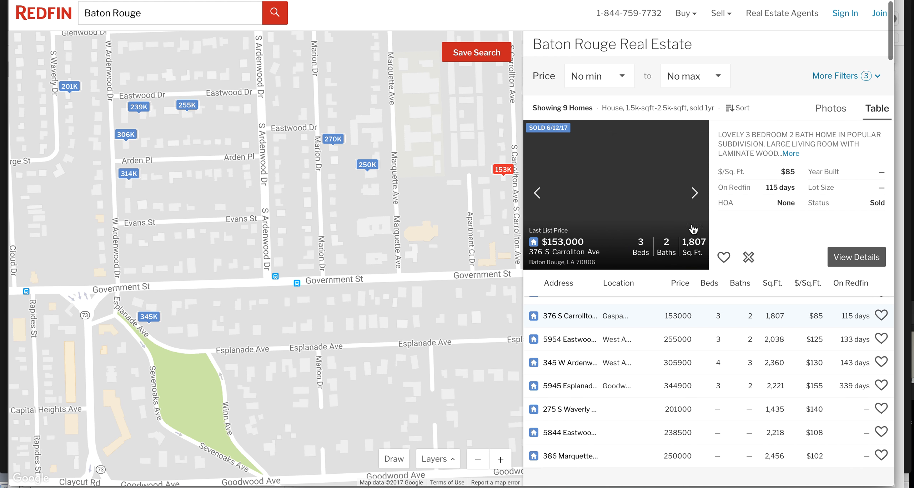
# Browse that listing's photos back to the exterior, then download all homes as a CSV
pyautogui.click(695, 192)
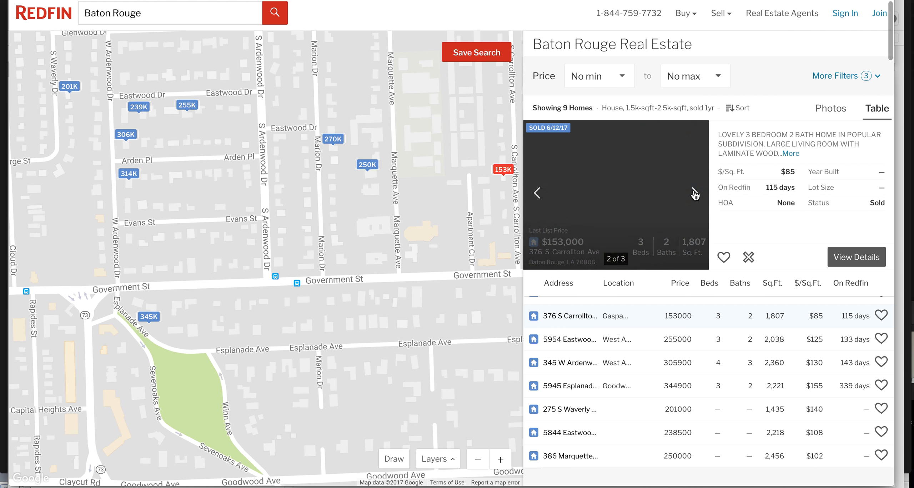
pyautogui.click(695, 194)
pyautogui.click(694, 194)
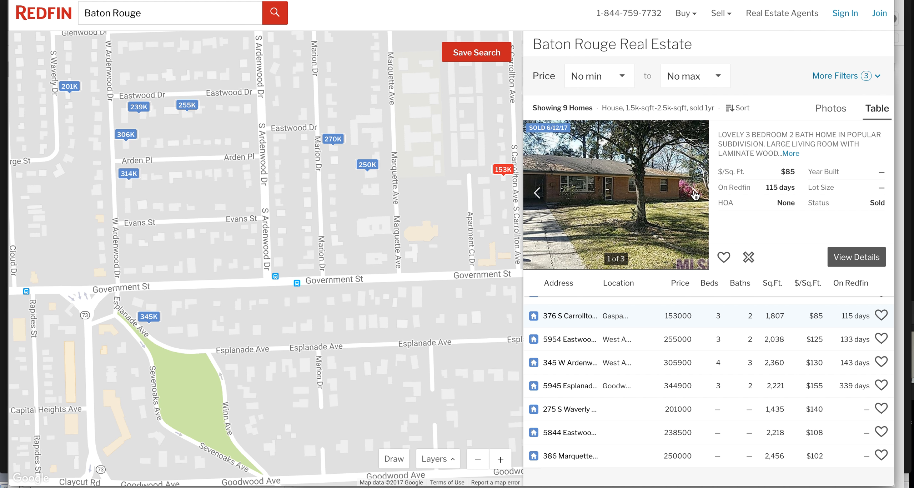
pyautogui.click(695, 195)
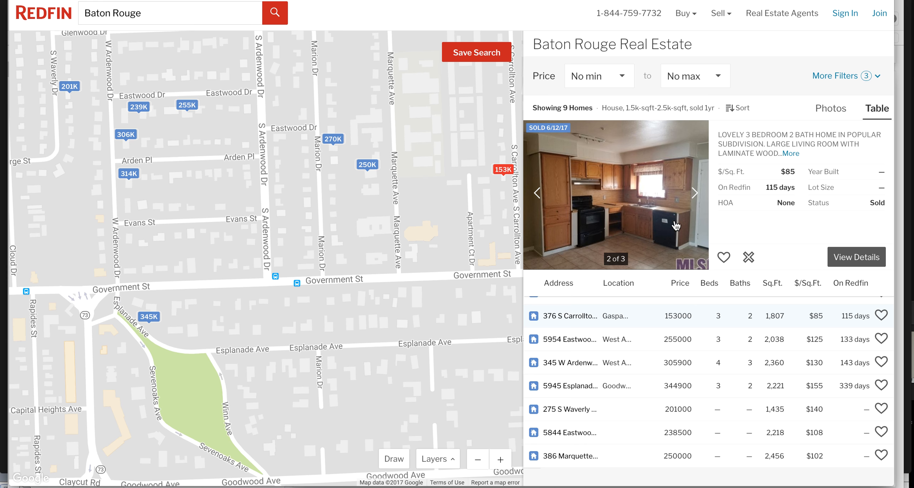
pyautogui.click(695, 200)
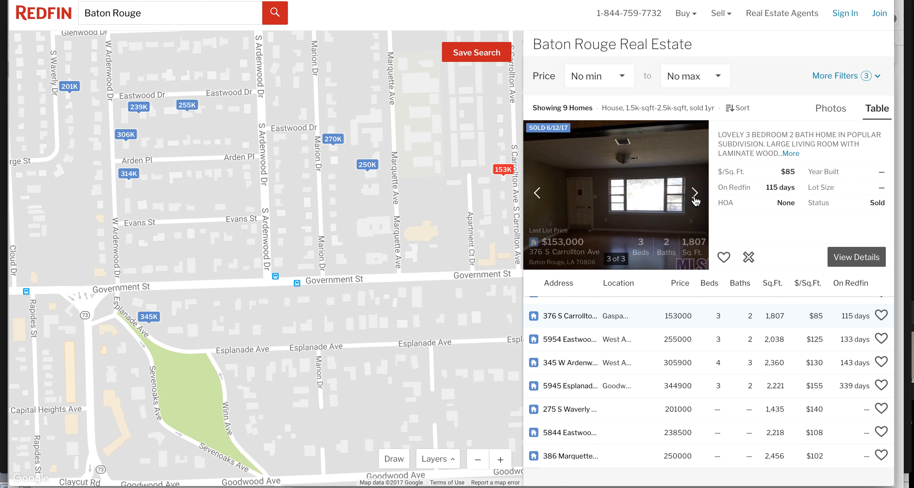
pyautogui.click(695, 200)
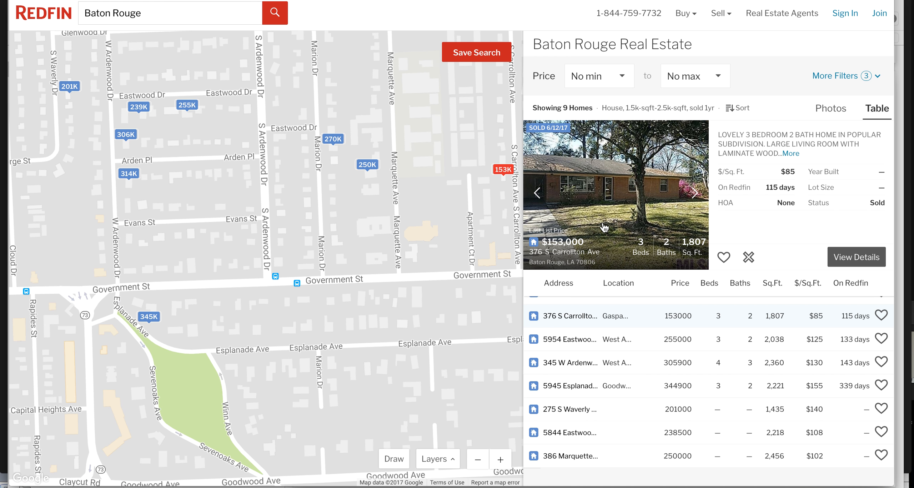
pyautogui.scroll(-5, 773, 226)
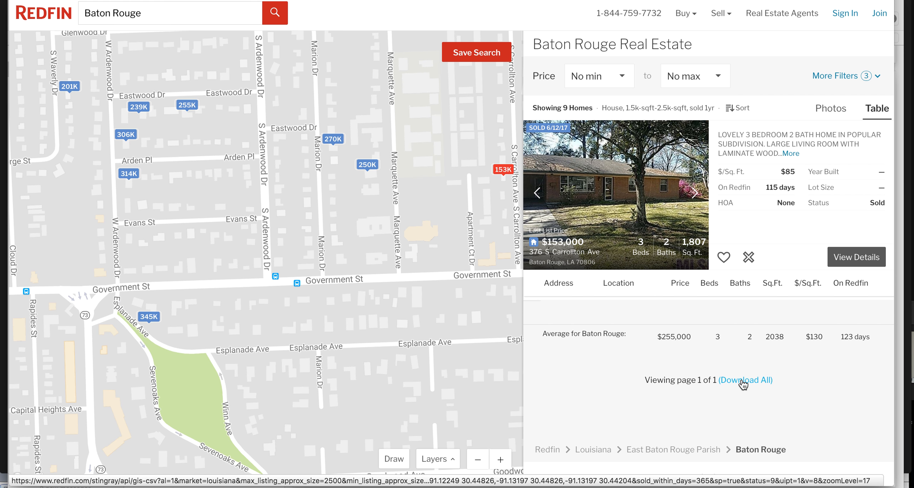
pyautogui.click(743, 380)
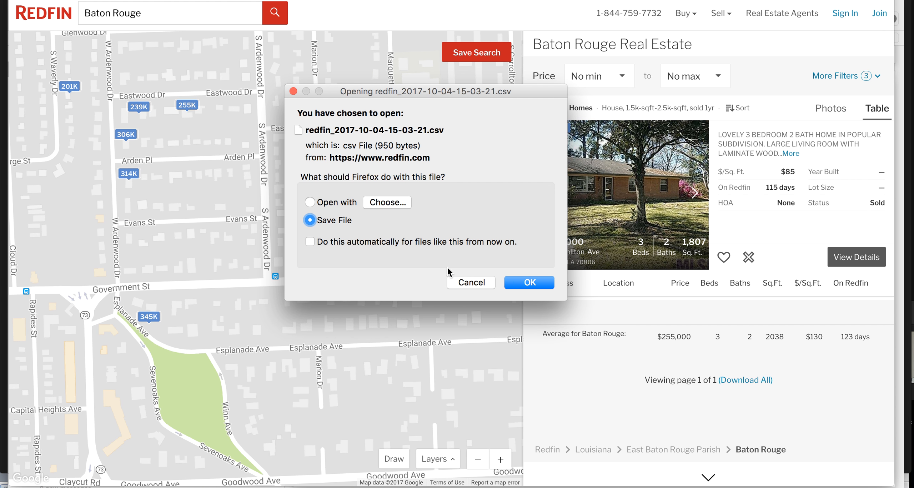
pyautogui.click(528, 282)
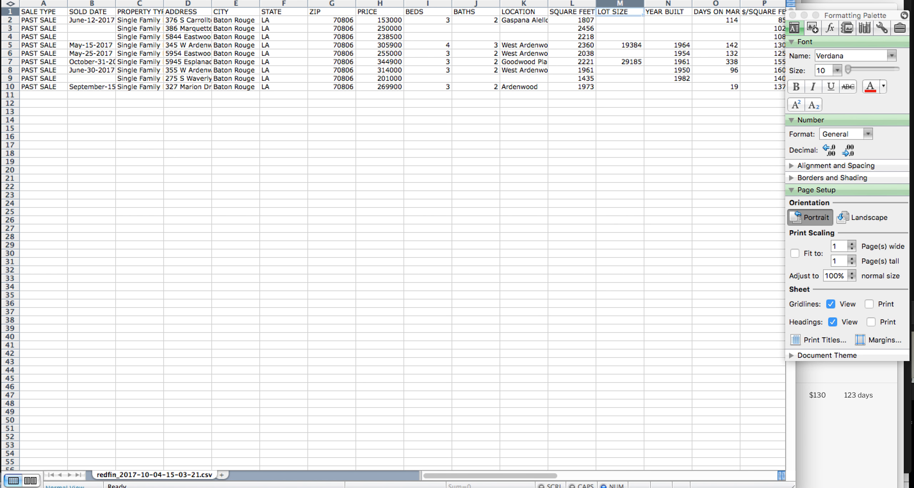
# Zoom the sheet to 150% and bring more columns into view
pyautogui.click(437, 0)
pyautogui.click(437, 1)
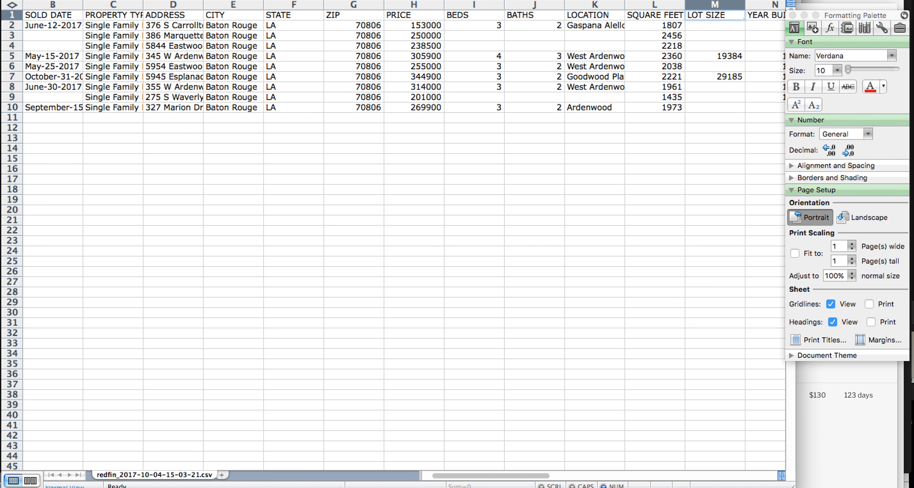
pyautogui.click(437, 1)
pyautogui.click(430, 8)
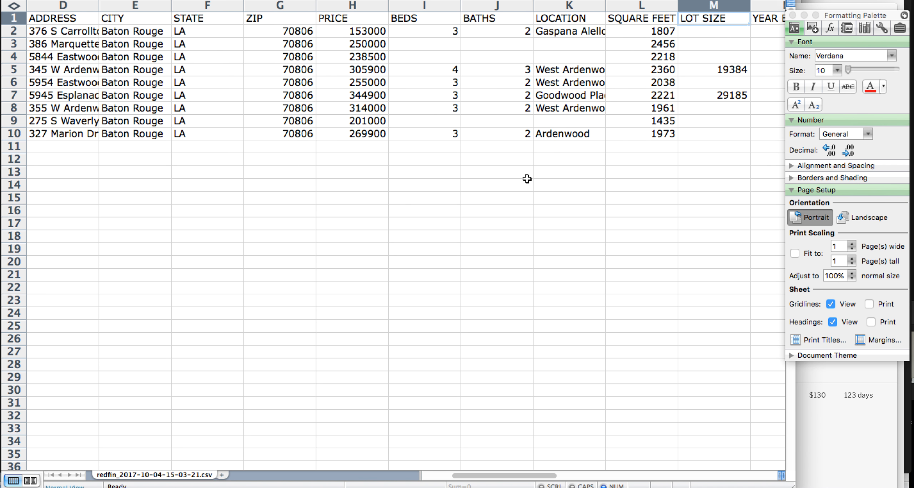
pyautogui.hscroll(-3, 527, 179)
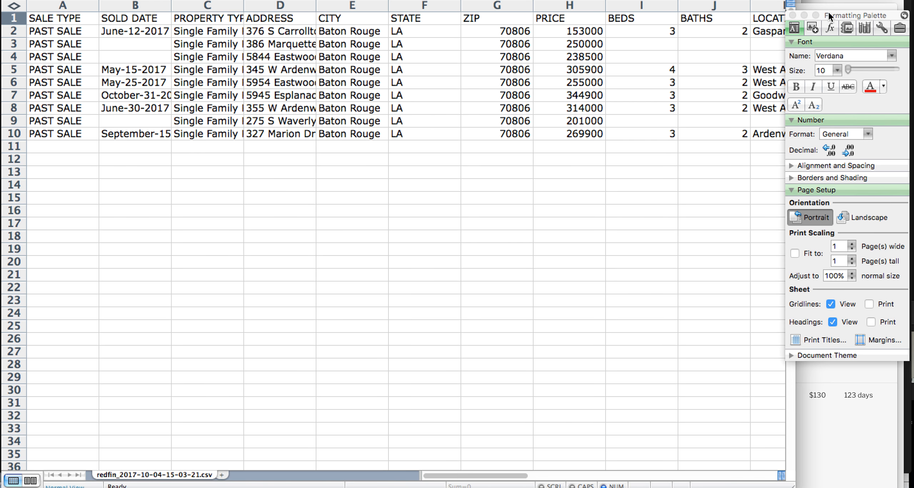
pyautogui.moveTo(830, 16); pyautogui.dragTo(838, 0)
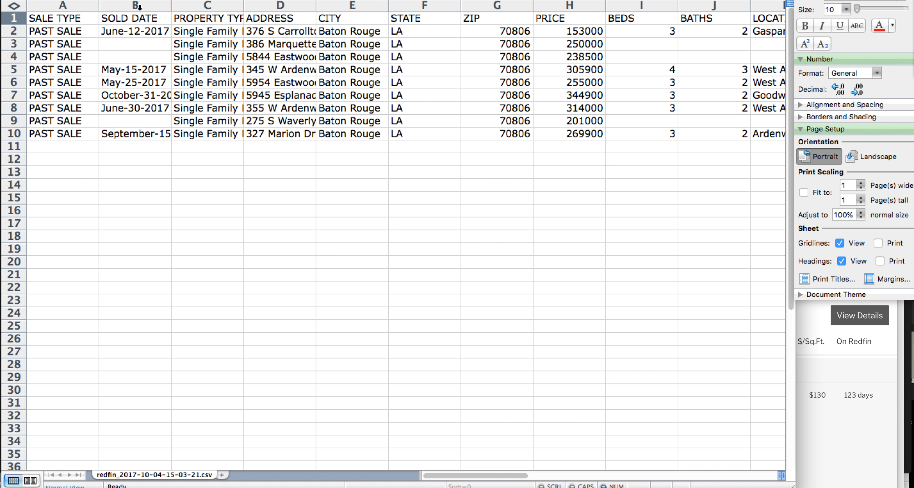
# Delete the SALE TYPE and PROPERTY TYPE columns
pyautogui.click(81, 4)
pyautogui.rightClick(81, 5)
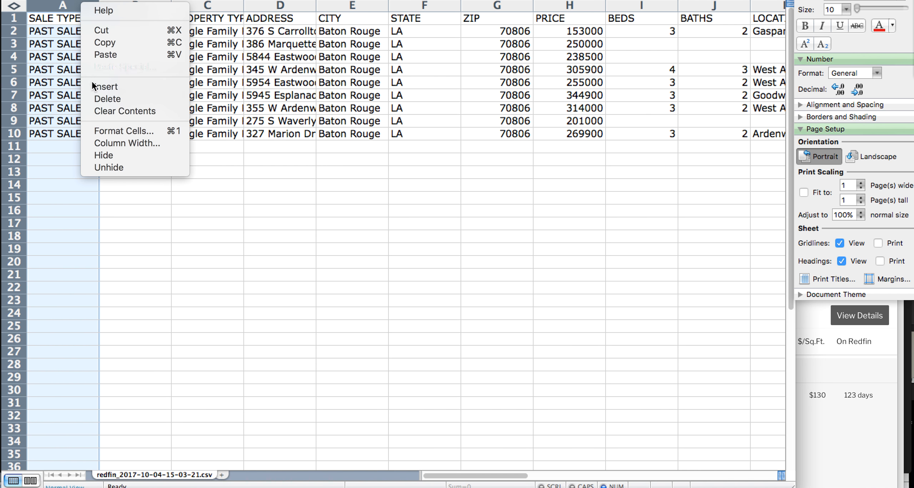
pyautogui.click(97, 97)
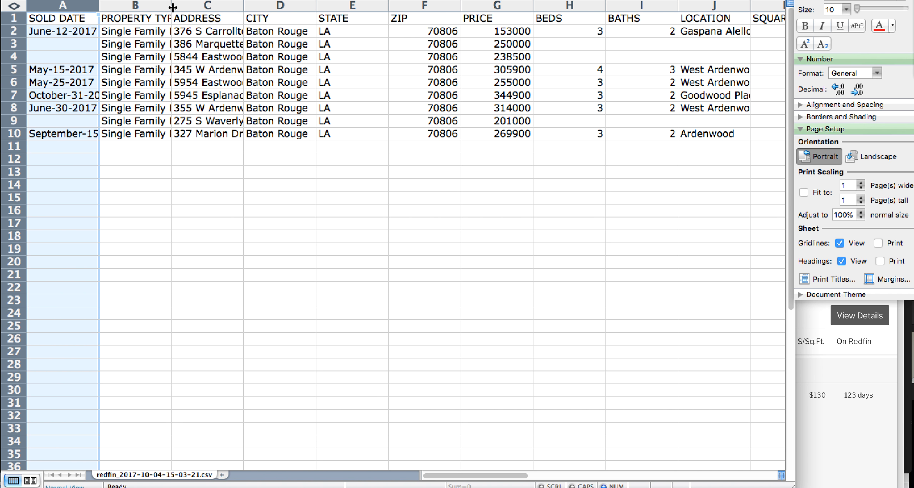
pyautogui.click(145, 5)
pyautogui.rightClick(144, 5)
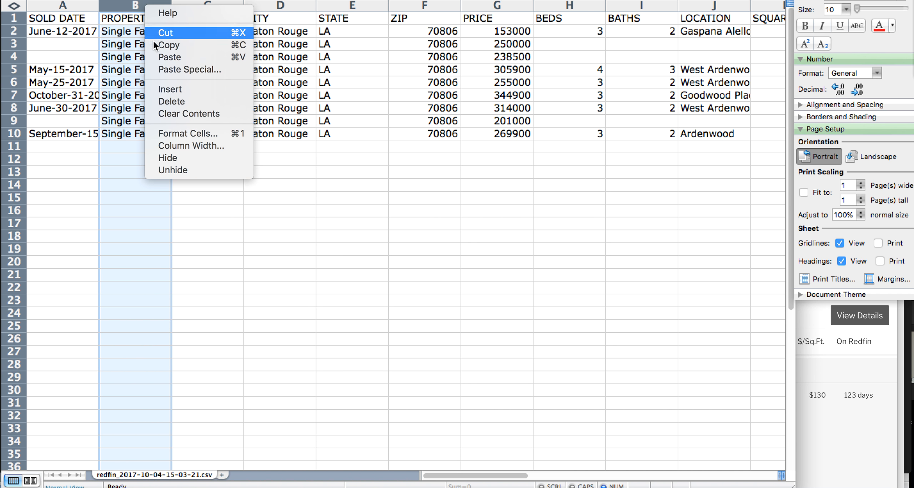
pyautogui.click(165, 102)
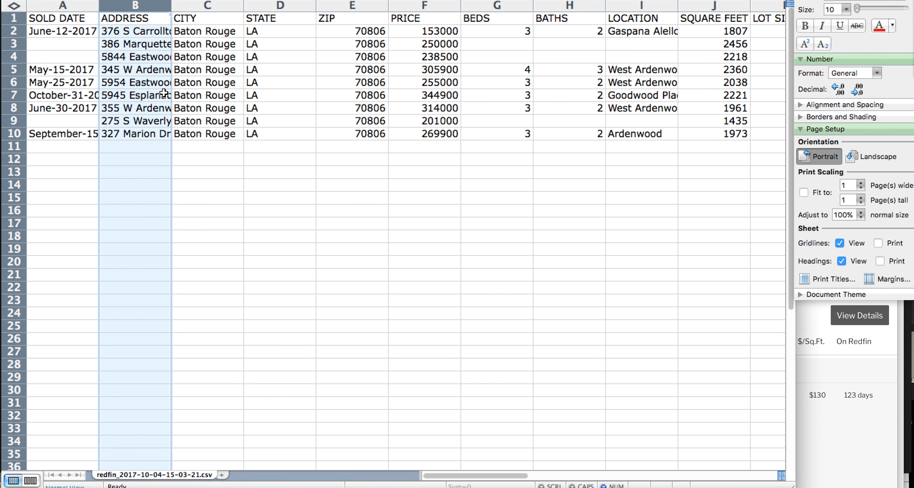
# Autofit the ADDRESS, STATE, ZIP and PRICE columns and begin =AVERAGE in F11
pyautogui.doubleClick(172, 9)
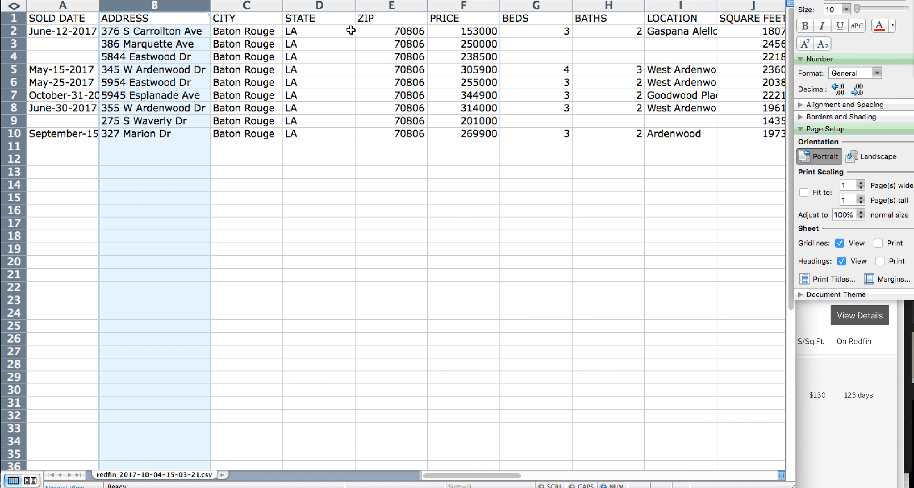
pyautogui.doubleClick(356, 8)
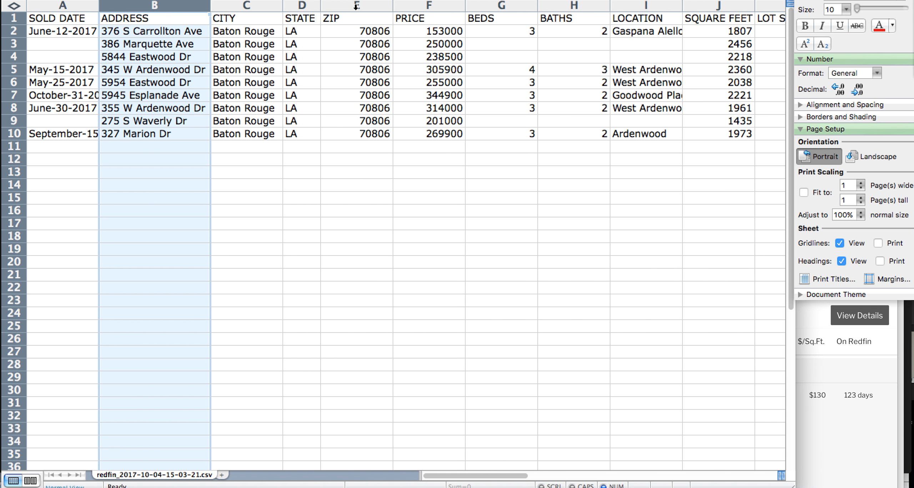
pyautogui.doubleClick(393, 6)
pyautogui.doubleClick(434, 6)
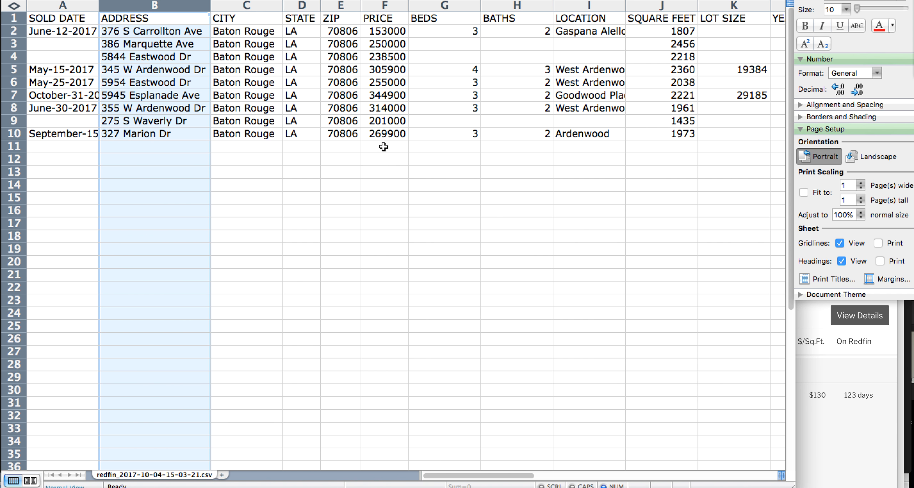
pyautogui.moveTo(408, 4); pyautogui.dragTo(426, 5)
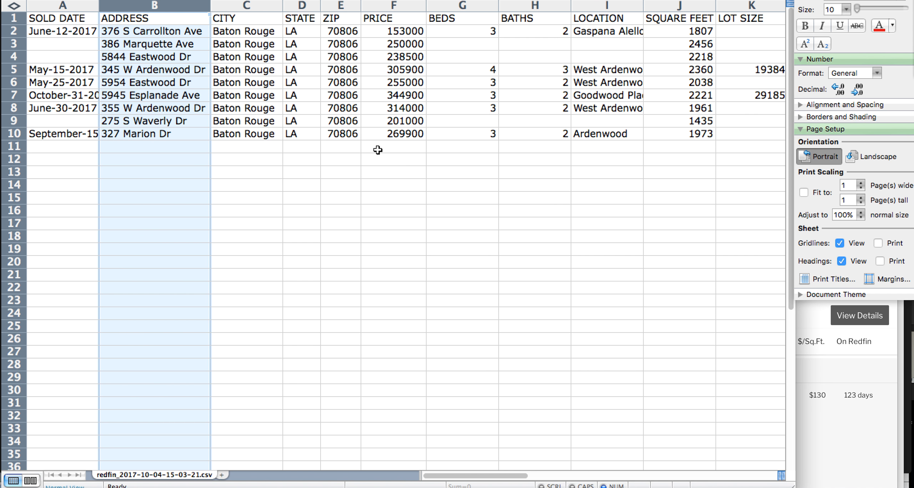
pyautogui.click(386, 149)
pyautogui.write('=aver')
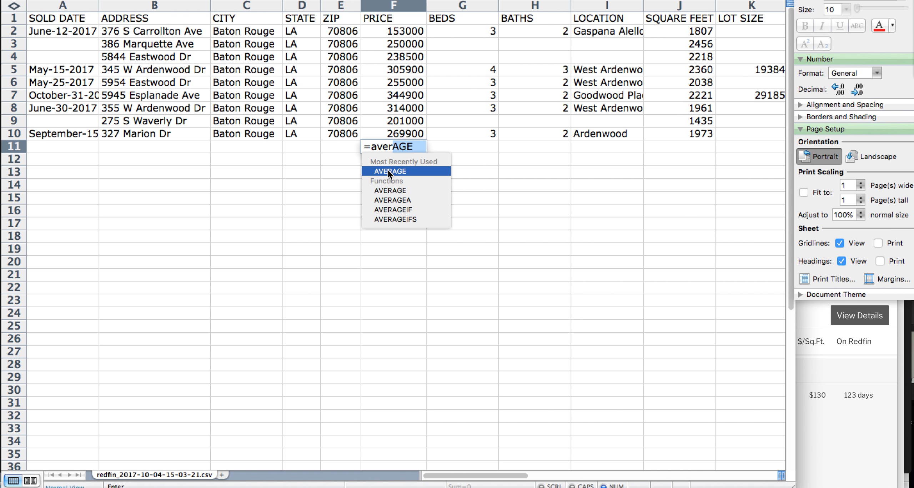
# Complete the F11 formula as =AVERAGE(F2:F10)
pyautogui.doubleClick(392, 171)
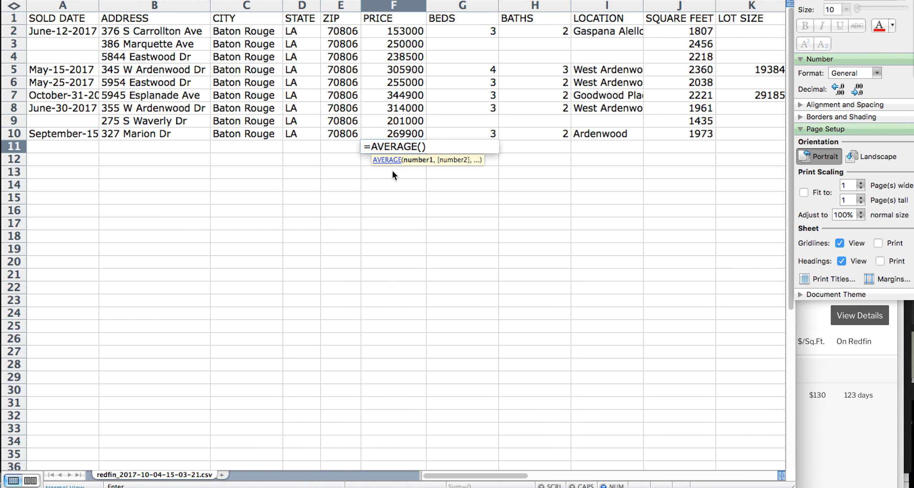
pyautogui.click(402, 33)
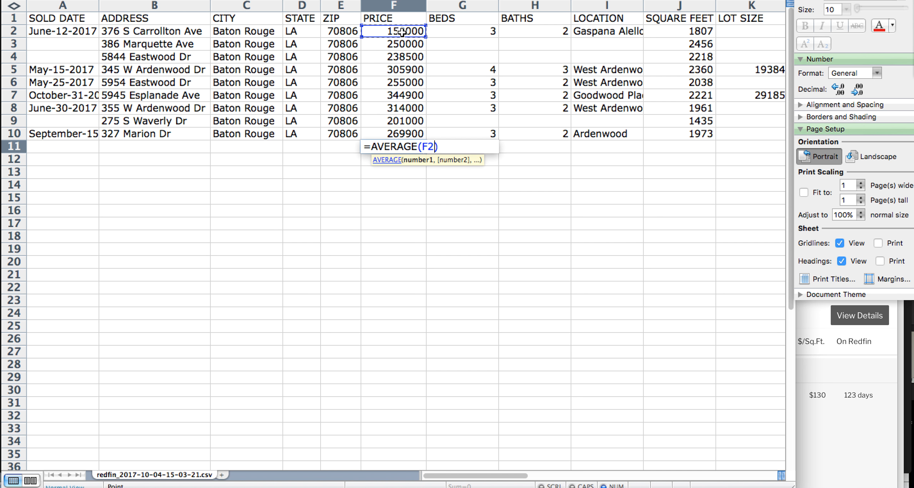
pyautogui.write(':')
pyautogui.click(403, 136)
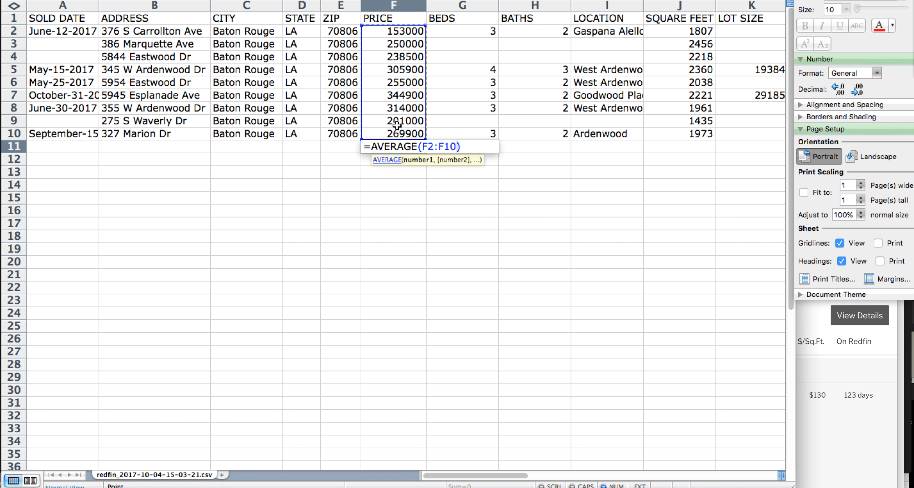
pyautogui.press('Return')
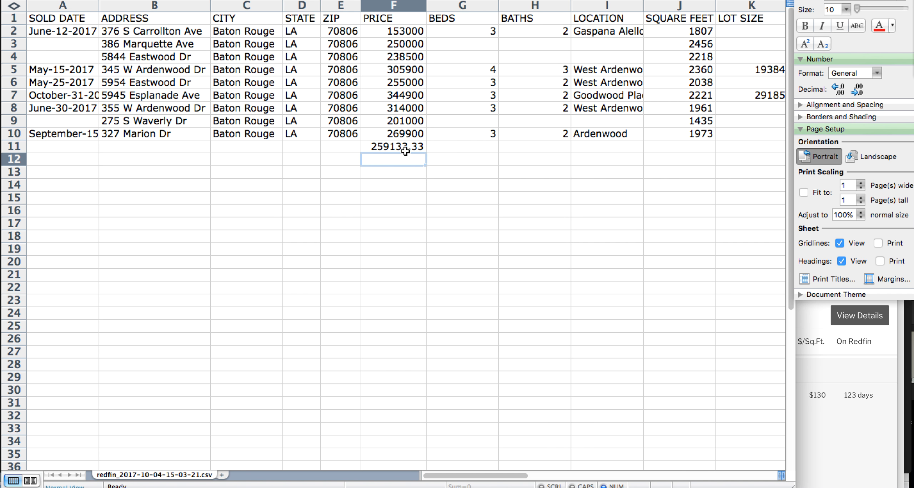
# Format the F11 average as red currency with no decimals, showing $259,133
pyautogui.click(405, 151)
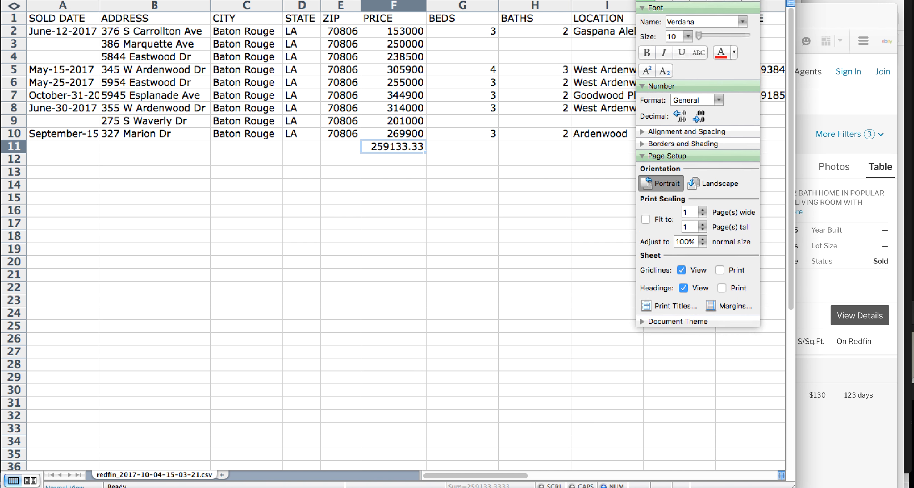
pyautogui.click(719, 83)
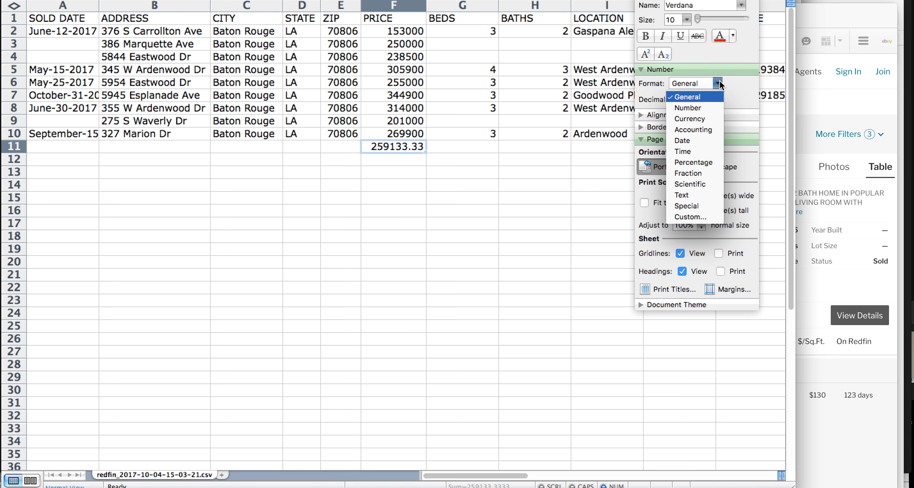
pyautogui.click(696, 119)
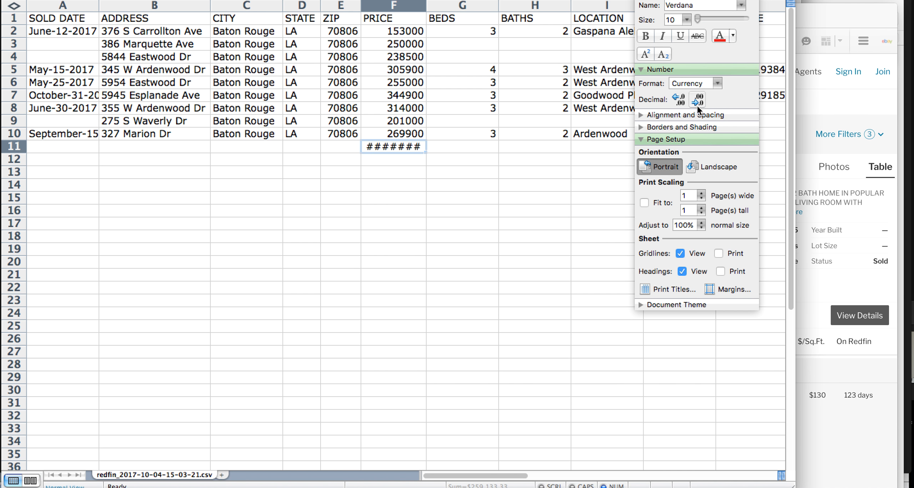
pyautogui.doubleClick(427, 10)
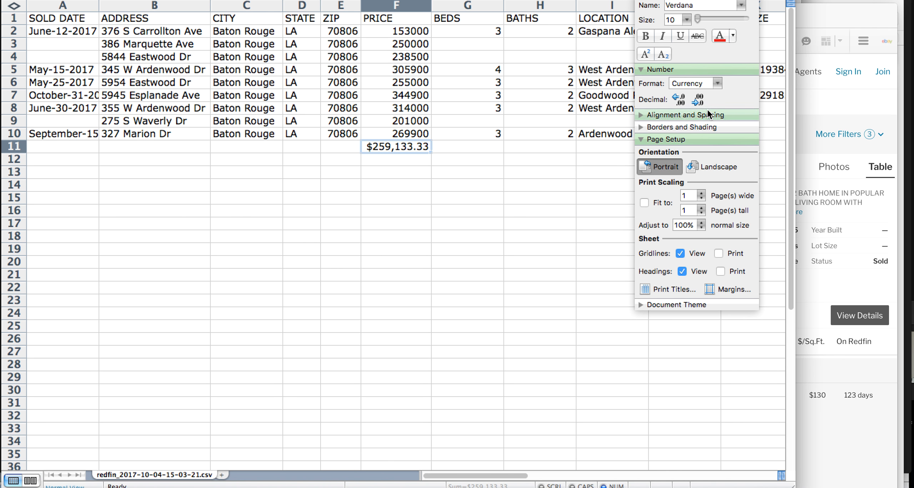
pyautogui.click(699, 100)
pyautogui.click(700, 101)
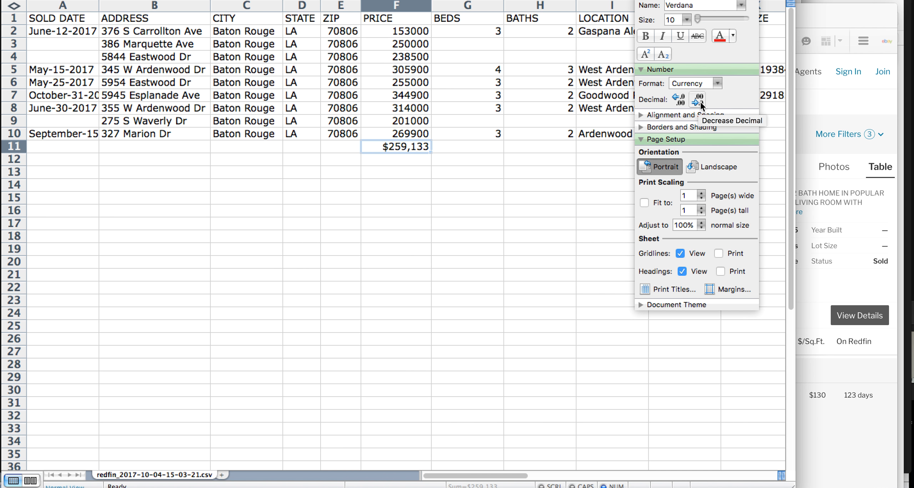
pyautogui.click(721, 36)
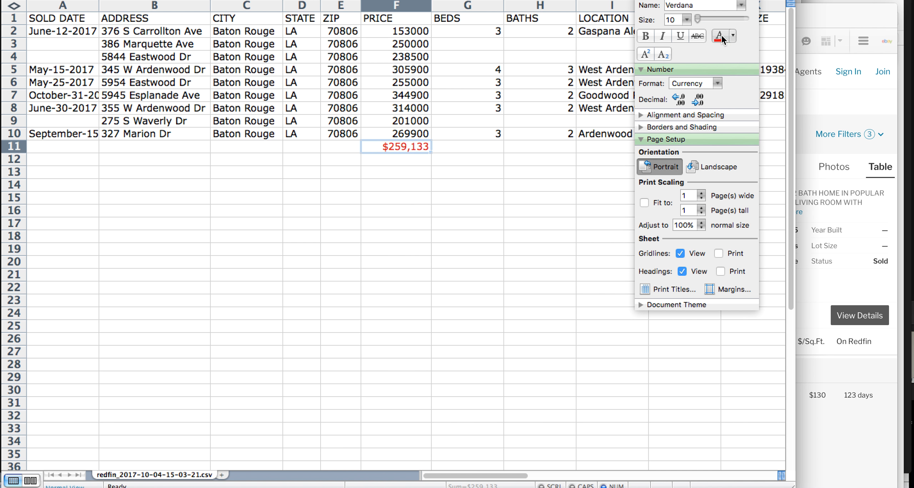
pyautogui.click(481, 178)
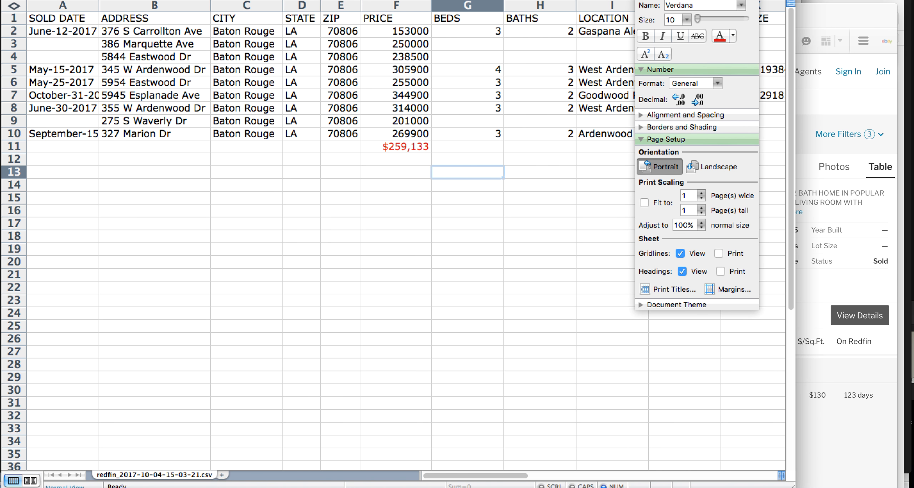
pyautogui.moveTo(697, 3); pyautogui.dragTo(844, 1)
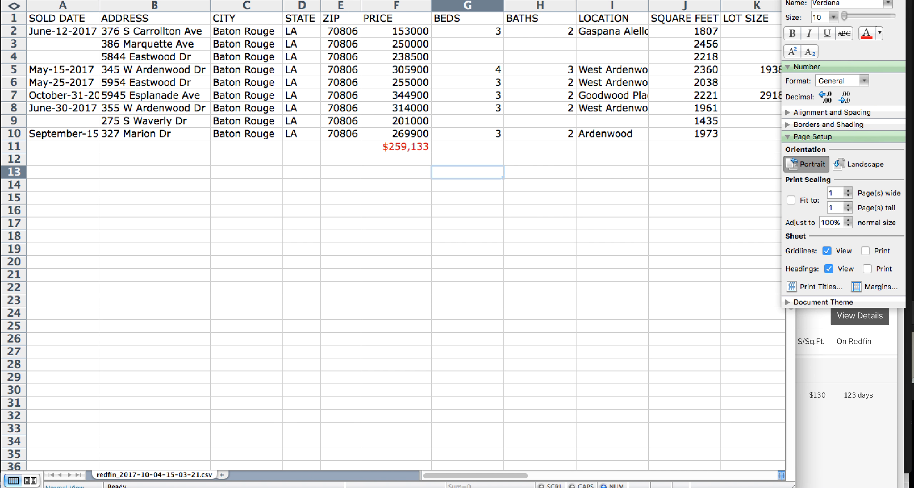
# Auto-fit the BEDS, BATHS, LOCATION and SQUARE FEET column widths
pyautogui.doubleClick(504, 6)
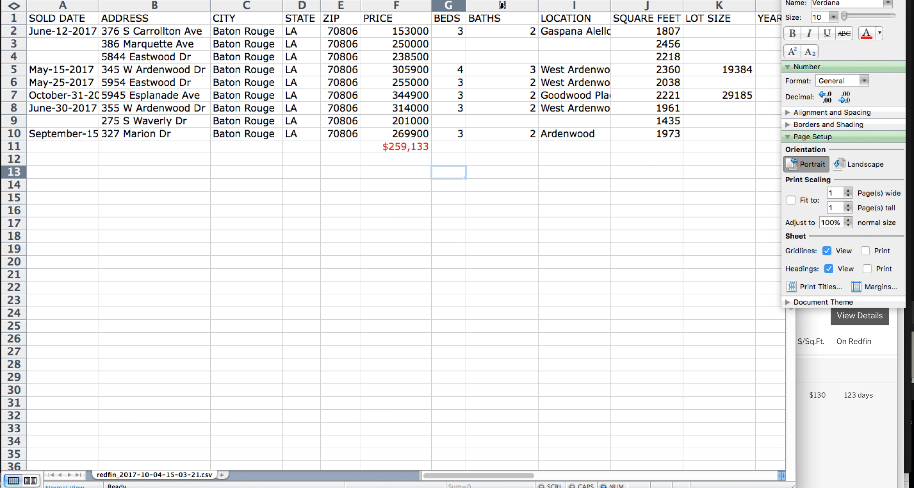
pyautogui.doubleClick(539, 7)
pyautogui.doubleClick(577, 7)
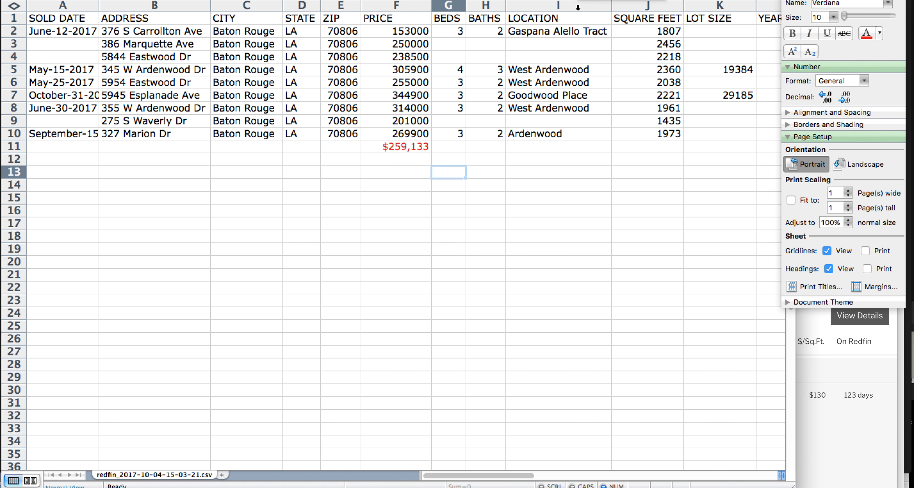
pyautogui.doubleClick(681, 6)
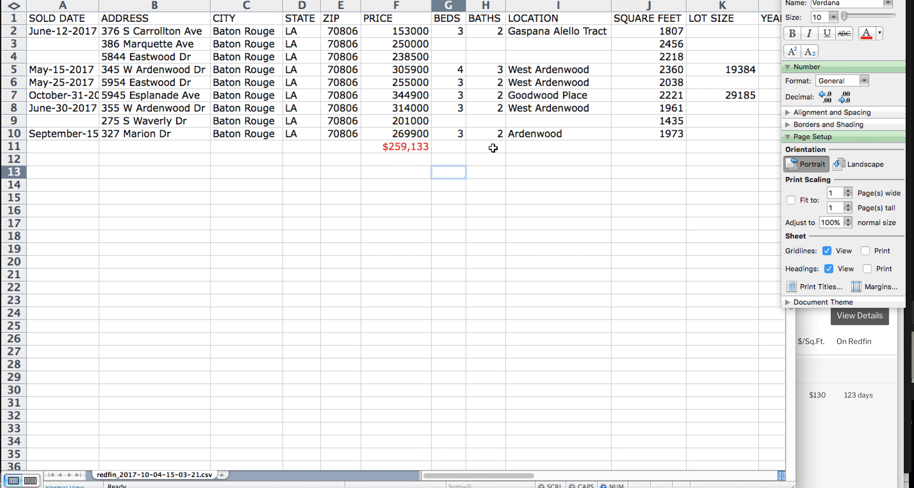
# Copy the red average formula from F11 into J11 under SQUARE FEET
pyautogui.click(413, 150)
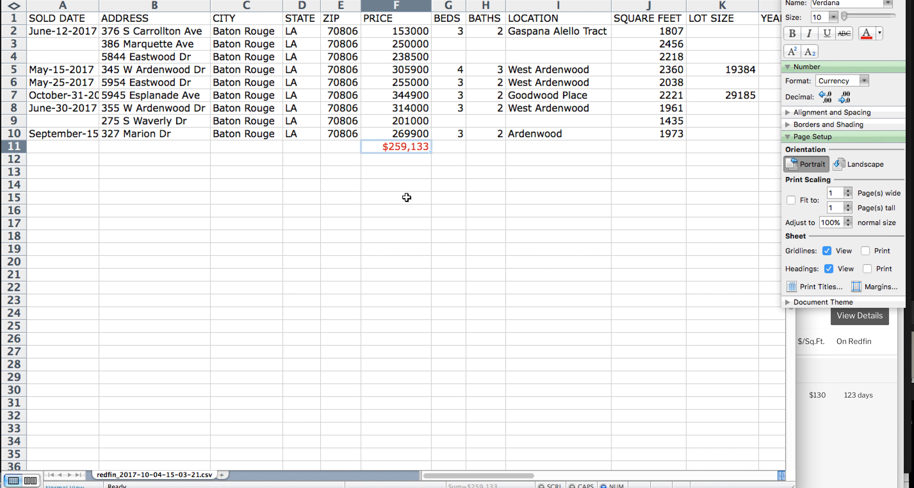
pyautogui.press('cmd+c')
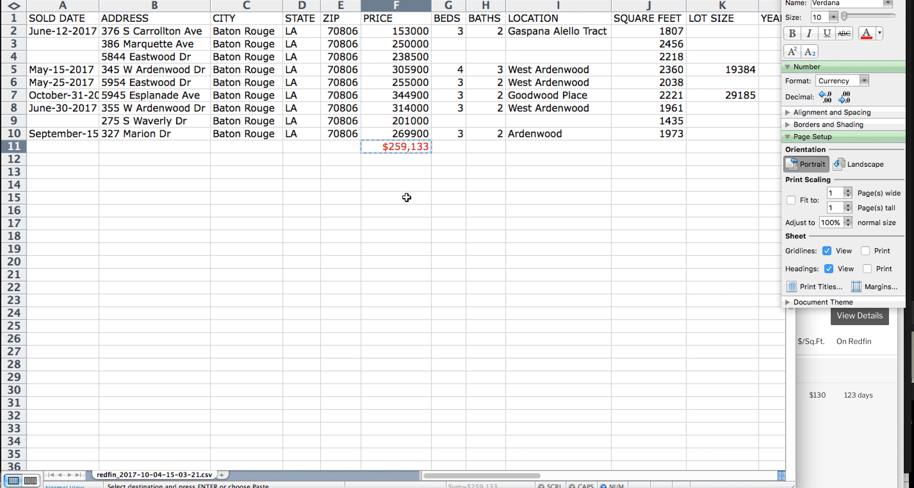
pyautogui.press('Right')
pyautogui.press('Right')
pyautogui.press('Right')
pyautogui.press('Right')
pyautogui.press('Right')
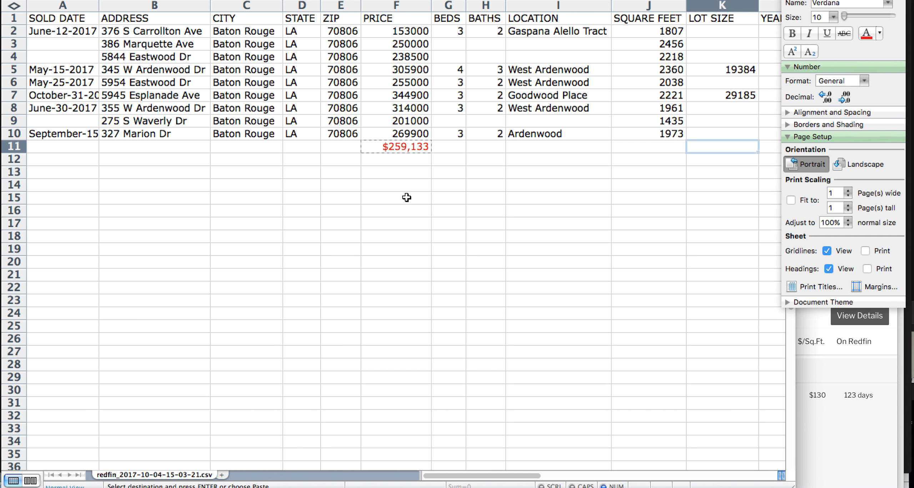
pyautogui.press('Left')
pyautogui.press('cmd+v')
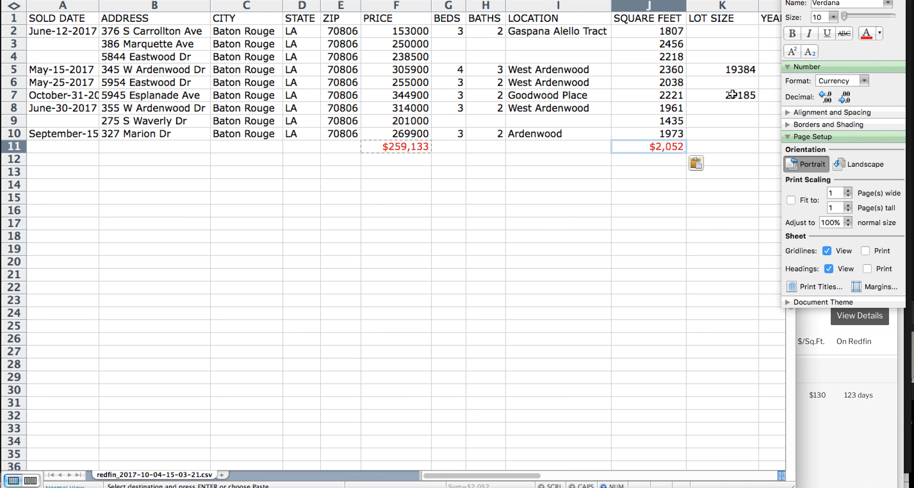
# Format J11 as General with no decimal places so it reads 2052
pyautogui.moveTo(840, 0); pyautogui.dragTo(693, 0)
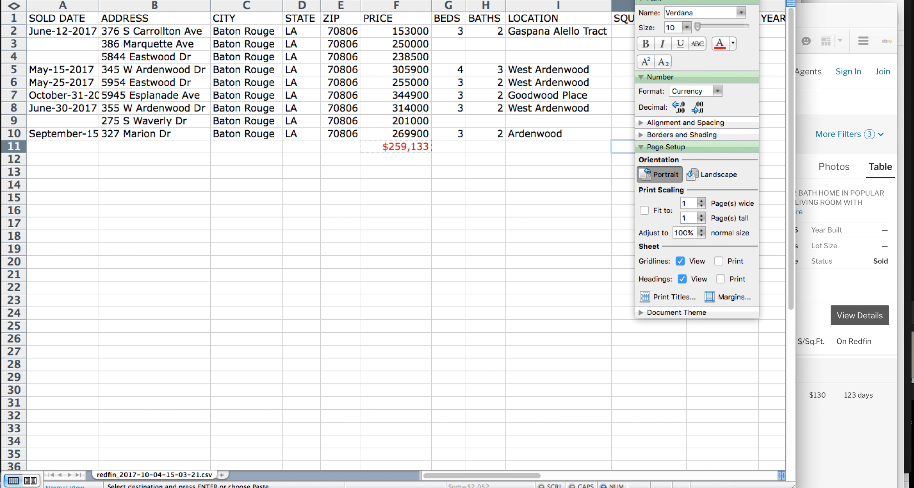
pyautogui.click(691, 90)
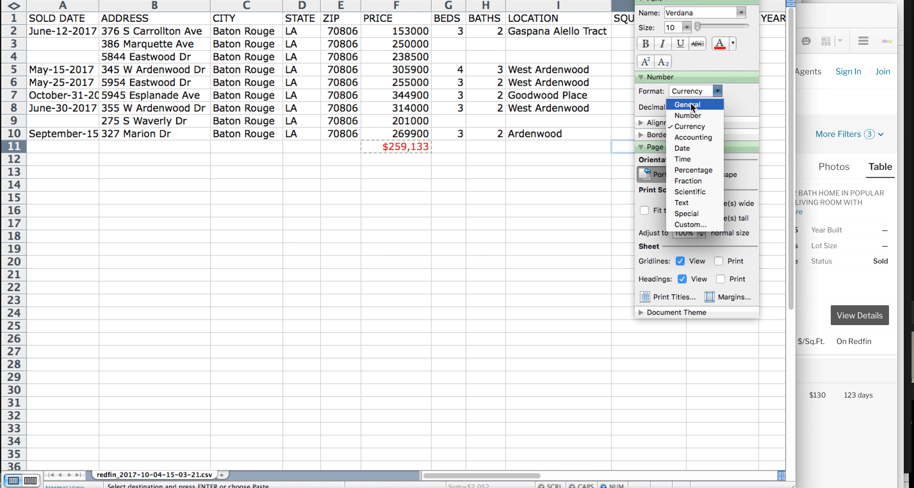
pyautogui.click(691, 103)
pyautogui.moveTo(693, 0); pyautogui.dragTo(832, 0)
pyautogui.click(842, 105)
pyautogui.click(841, 105)
pyautogui.click(842, 104)
pyautogui.click(842, 104)
pyautogui.click(842, 104)
pyautogui.click(841, 104)
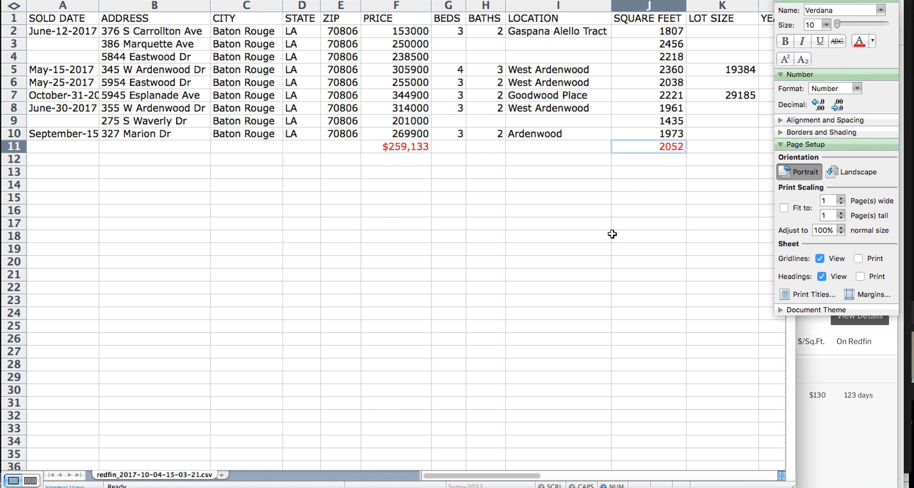
pyautogui.click(632, 198)
pyautogui.click(652, 148)
# Auto-fit the LOT SIZE, YEAR BUILT and DAYS ON MARKET column widths
pyautogui.moveTo(729, 0); pyautogui.dragTo(576, 6)
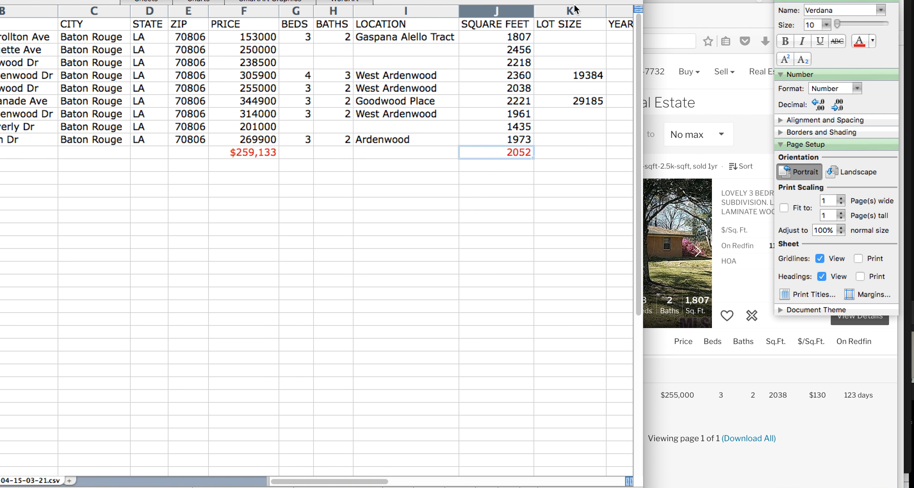
pyautogui.moveTo(640, 487); pyautogui.dragTo(774, 474)
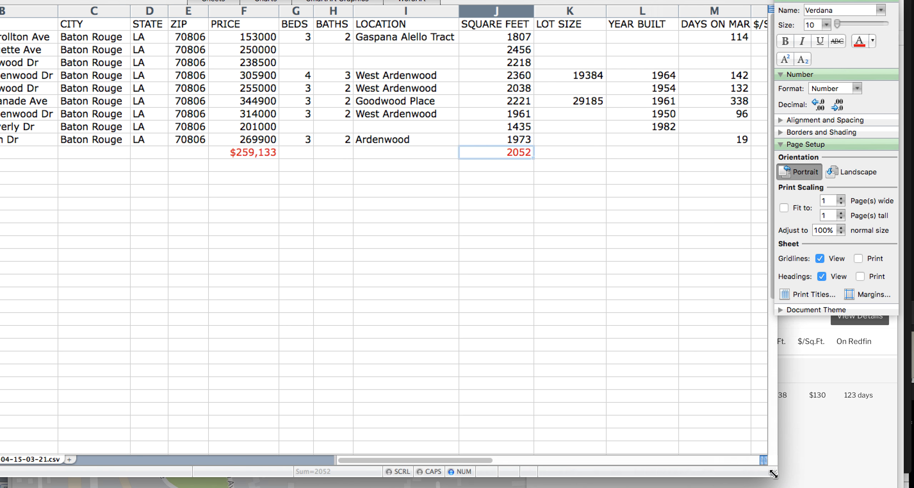
pyautogui.doubleClick(607, 12)
pyautogui.doubleClick(660, 14)
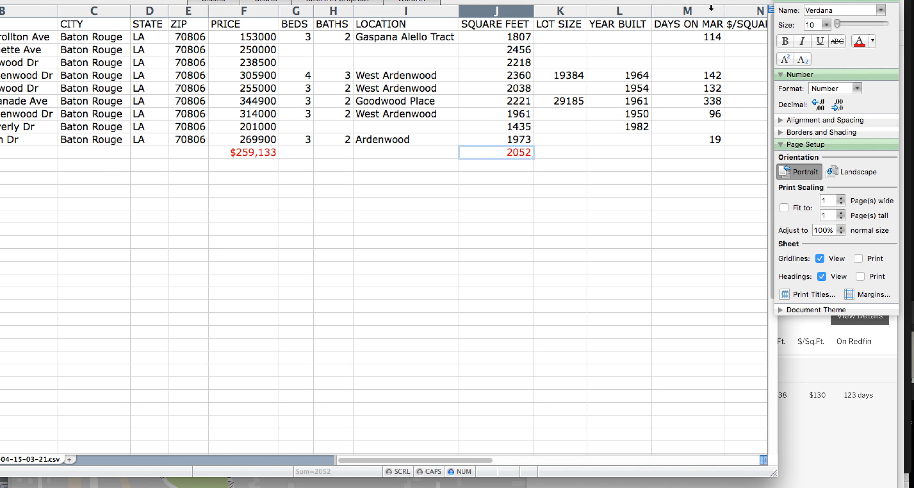
pyautogui.doubleClick(723, 15)
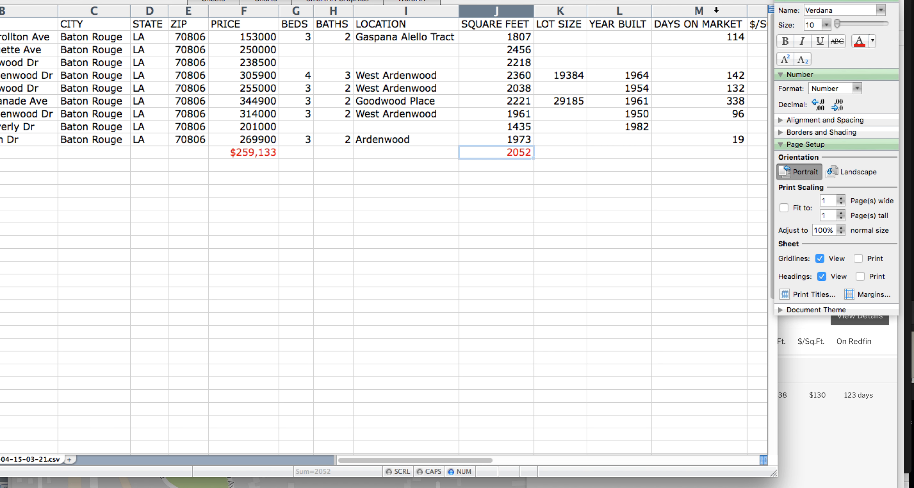
# Delete the columns from URL through LONGITUDE
pyautogui.moveTo(643, 0); pyautogui.dragTo(468, 4)
pyautogui.hscroll(20, 462, 113)
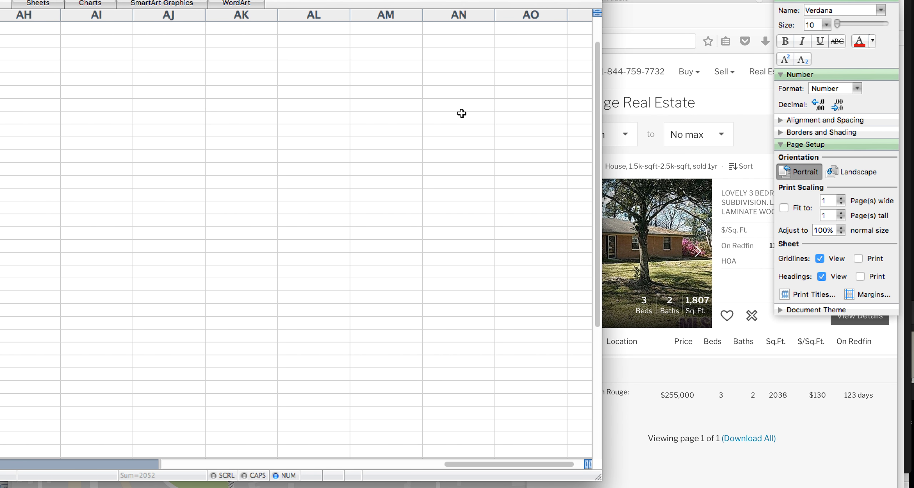
pyautogui.hscroll(-20, 461, 113)
pyautogui.hscroll(5, 462, 113)
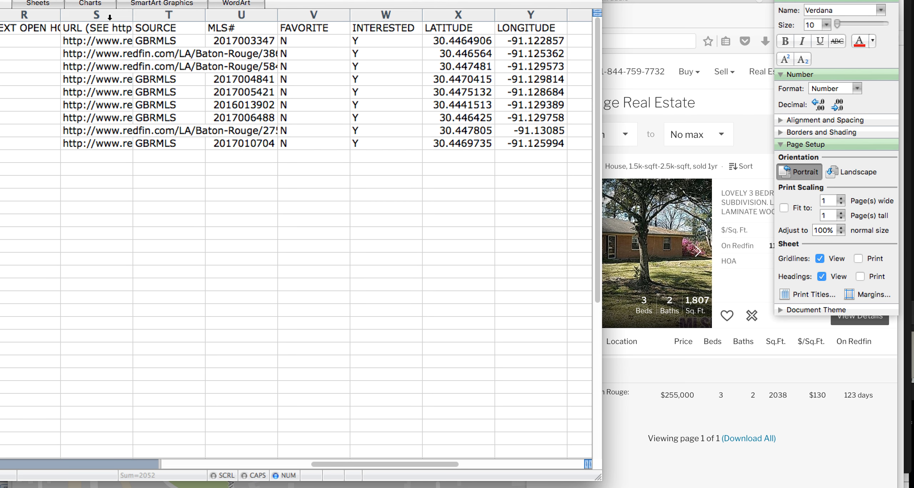
pyautogui.moveTo(109, 17); pyautogui.dragTo(529, 15)
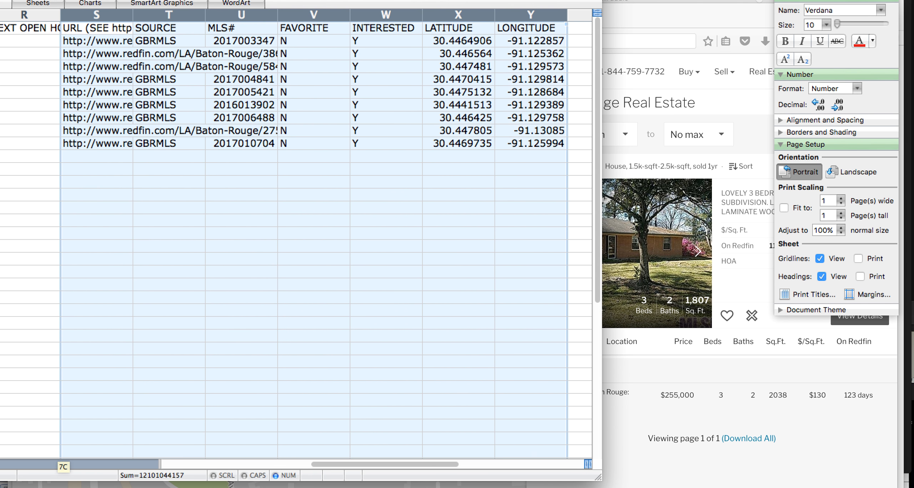
pyautogui.rightClick(480, 20)
pyautogui.click(506, 108)
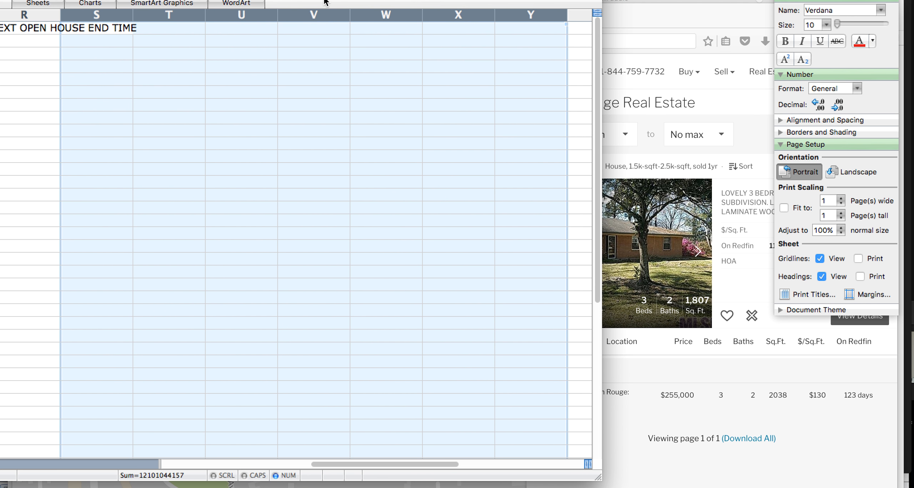
# Delete the HOA/MONTH, STATUS and open-house columns
pyautogui.moveTo(186, 0); pyautogui.dragTo(509, 0)
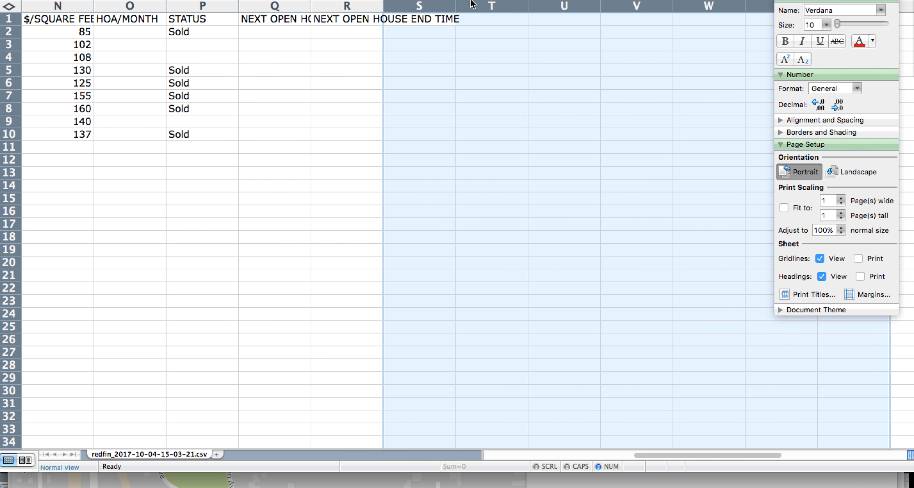
pyautogui.hscroll(-5, 156, 11)
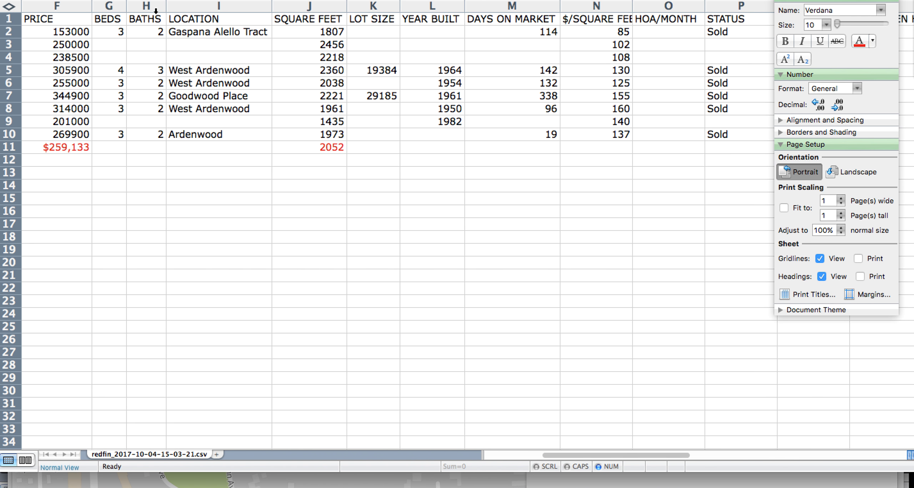
pyautogui.moveTo(523, 6); pyautogui.dragTo(713, 9)
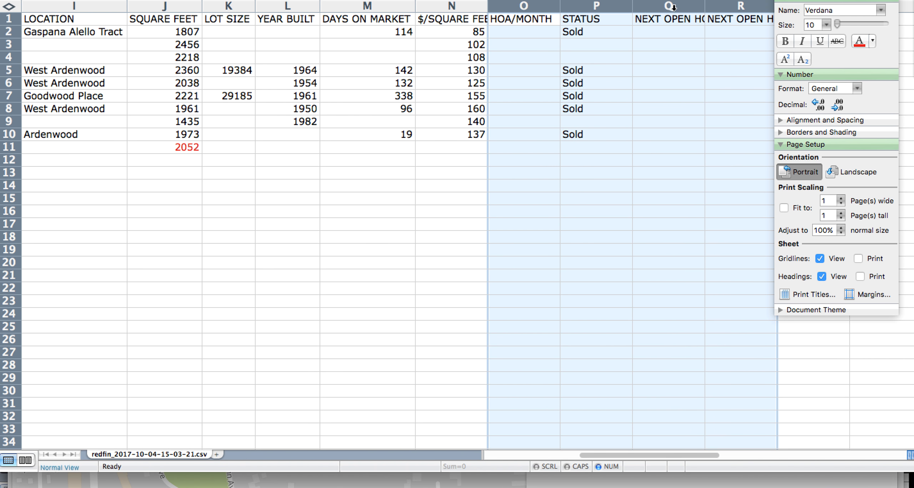
pyautogui.rightClick(674, 6)
pyautogui.click(699, 101)
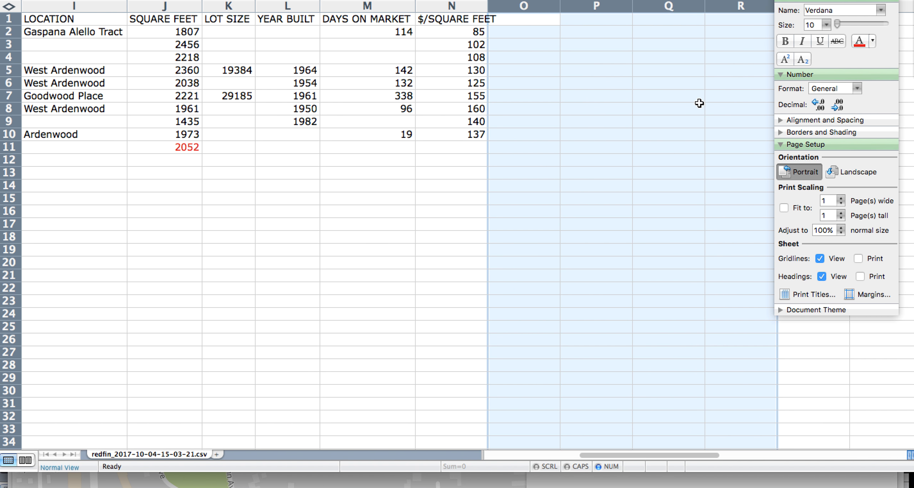
pyautogui.moveTo(588, 0); pyautogui.dragTo(446, 0)
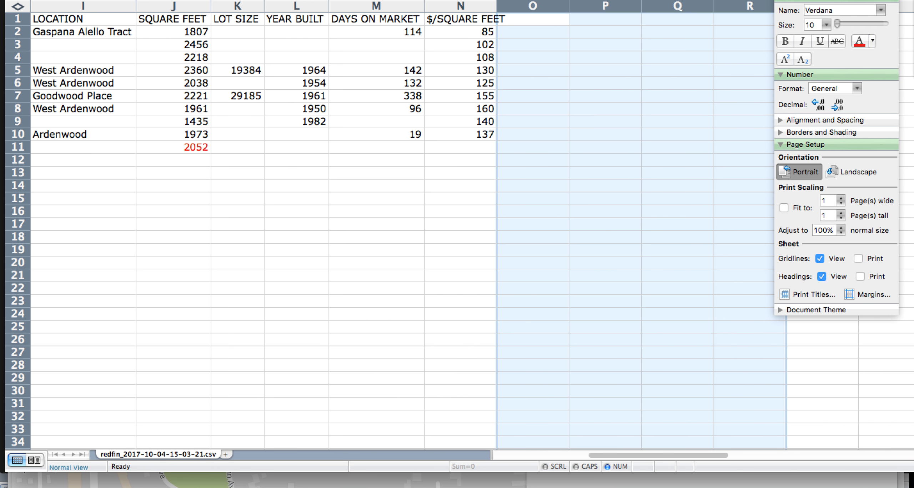
pyautogui.hscroll(-8, 375, 236)
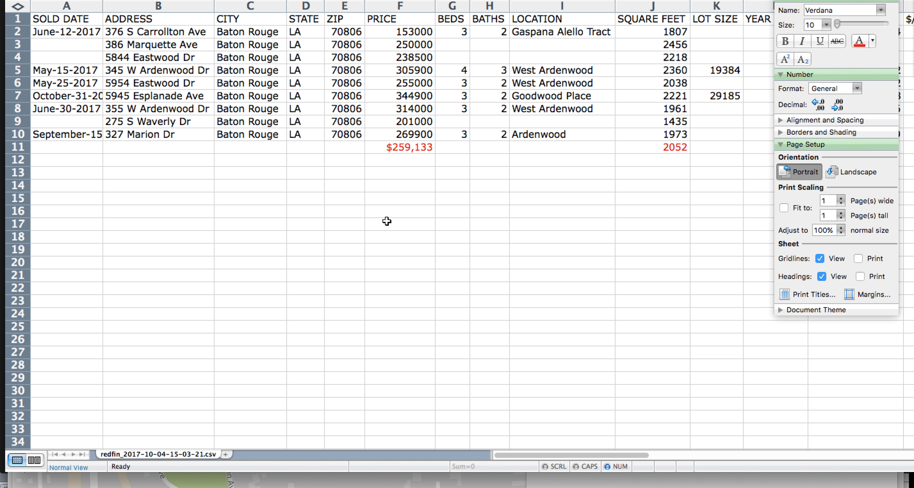
# Copy the J11 average formula into N11 so 127 shows beneath $/SQUARE FEET
pyautogui.hscroll(1, 428, 188)
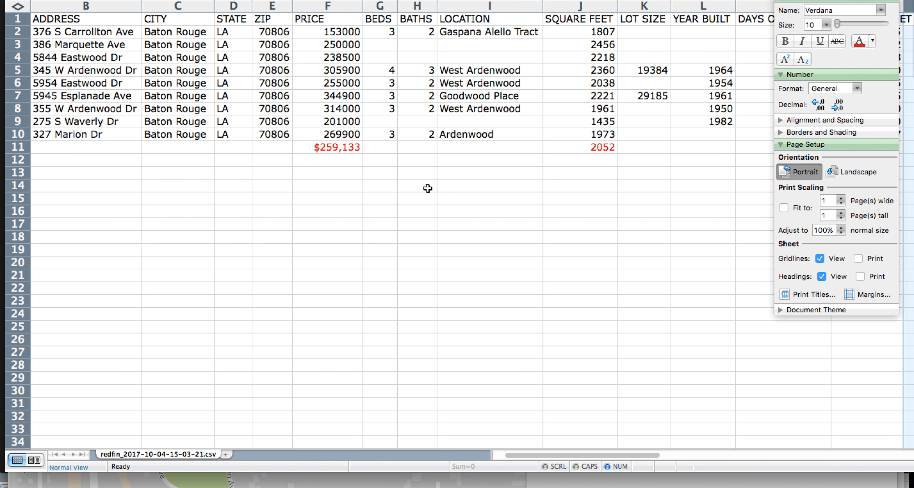
pyautogui.hscroll(3, 428, 189)
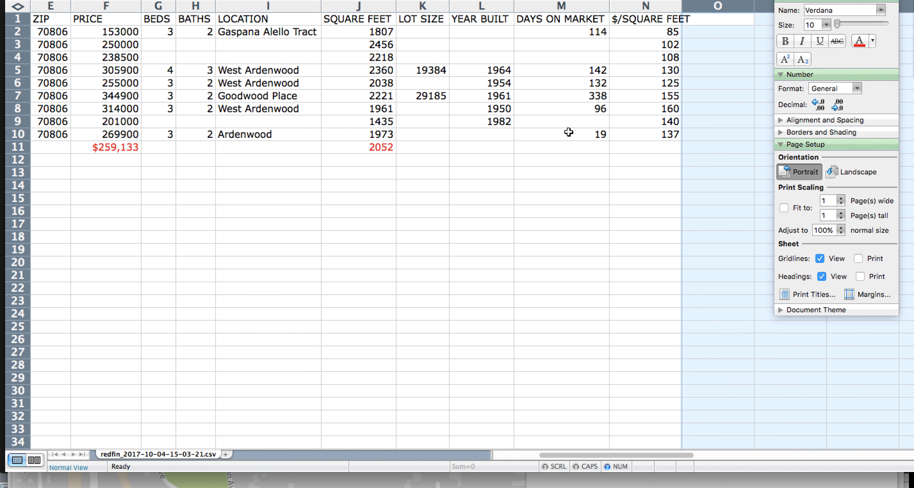
pyautogui.click(378, 151)
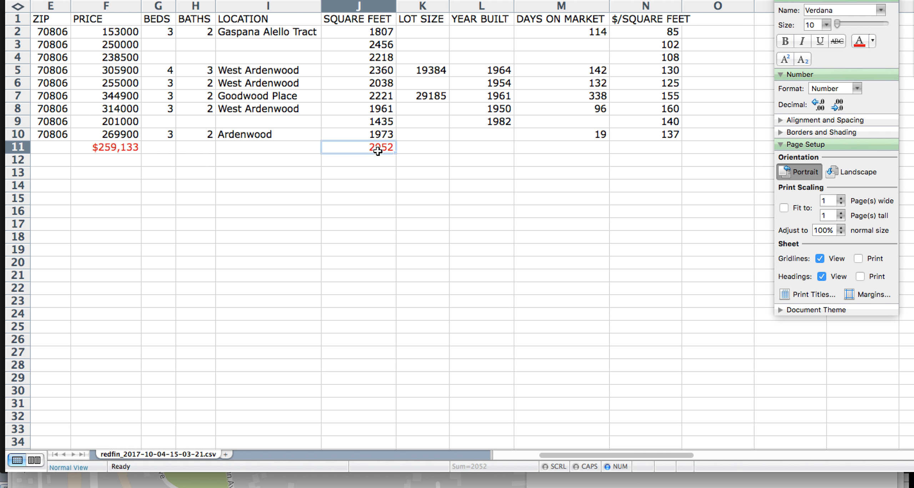
pyautogui.press('super+c')
pyautogui.click(637, 151)
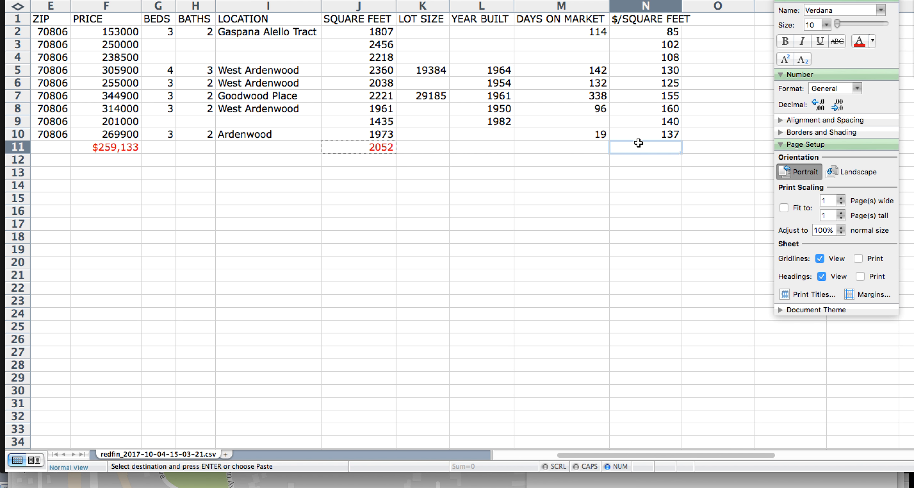
pyautogui.press('super+v')
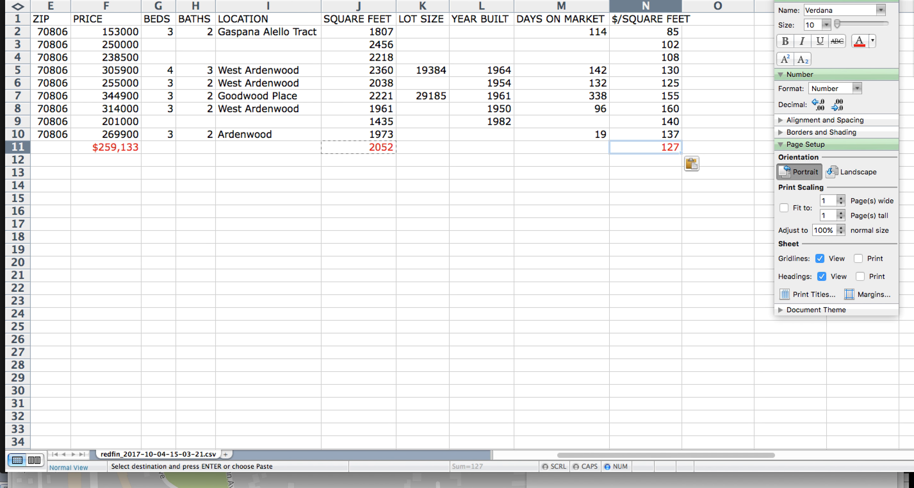
pyautogui.moveTo(607, 2)
pyautogui.mouseDown()
pyautogui.moveTo(625, 1)
pyautogui.moveTo(603, 0)
pyautogui.mouseUp()
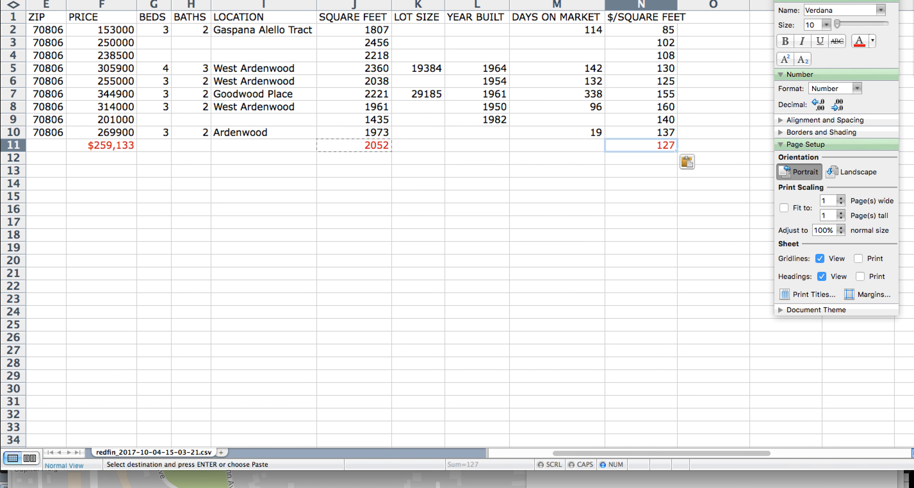
pyautogui.hscroll(-5, 249, 125)
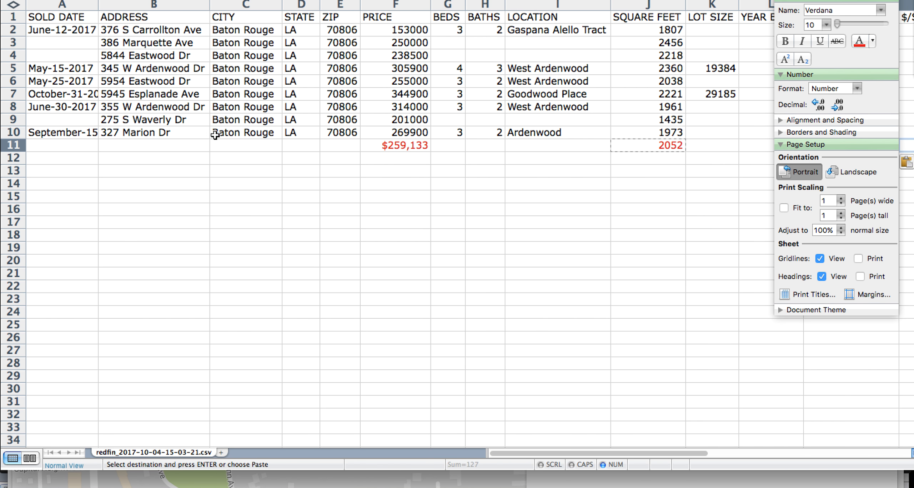
pyautogui.click(393, 34)
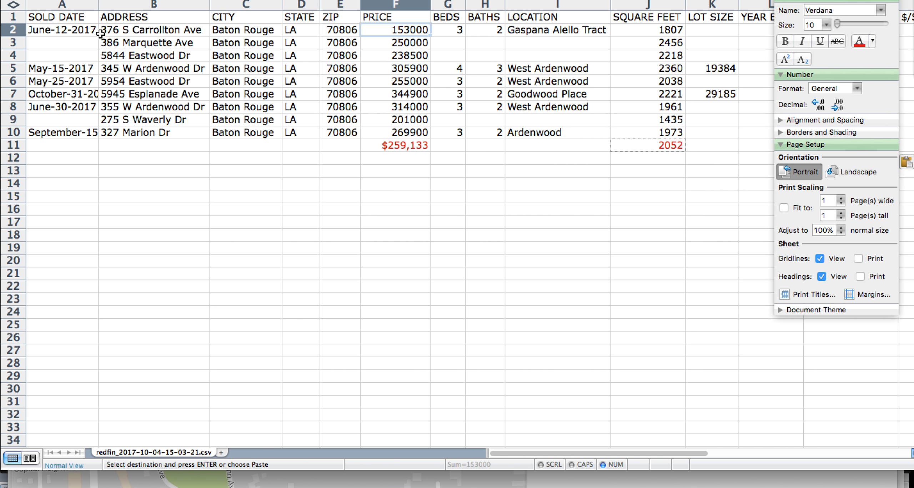
pyautogui.click(15, 30)
pyautogui.rightClick(18, 32)
pyautogui.click(46, 126)
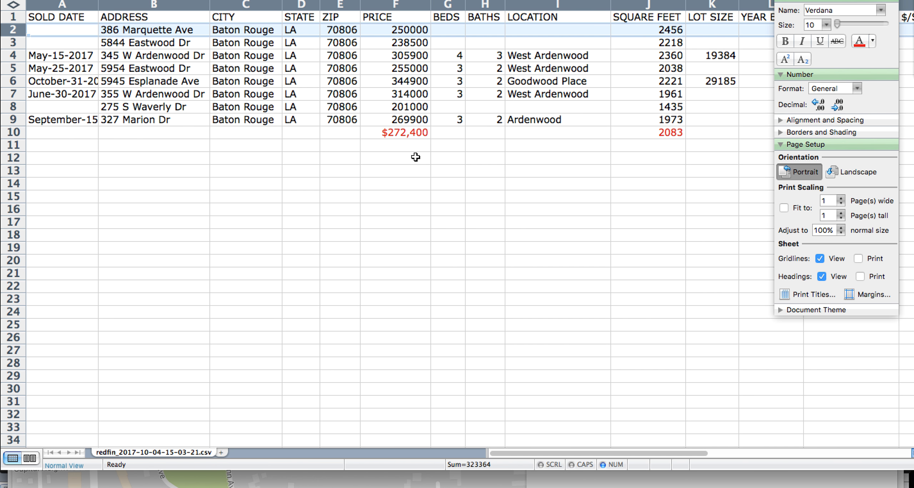
pyautogui.click(414, 138)
pyautogui.click(665, 134)
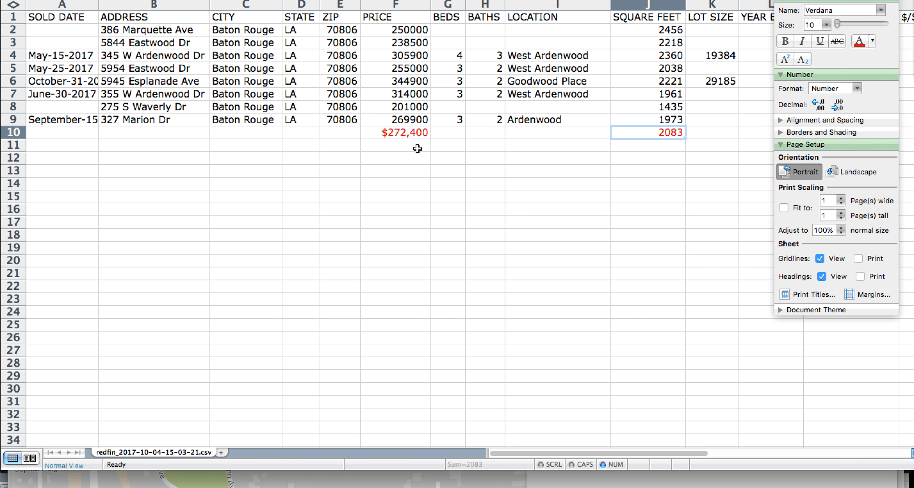
pyautogui.click(399, 138)
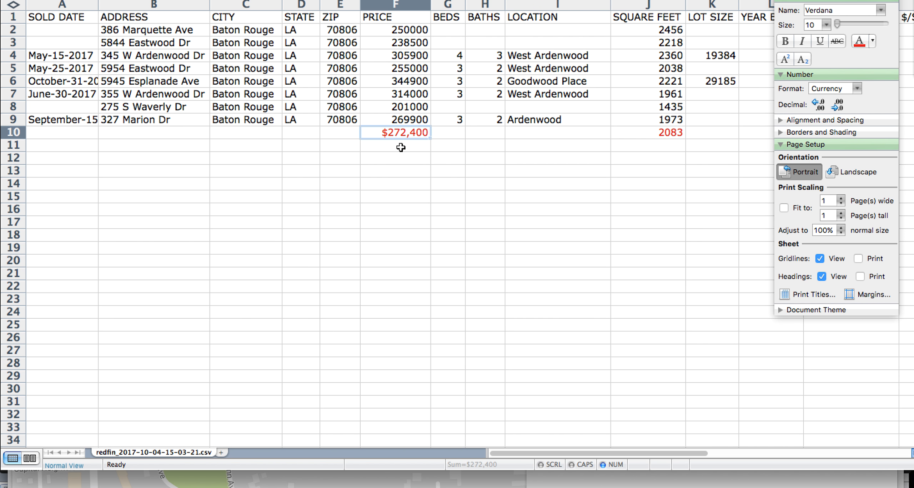
pyautogui.press('Right')
pyautogui.press('Right')
pyautogui.press('Right')
pyautogui.press('Right')
pyautogui.press('Right')
pyautogui.press('Right')
pyautogui.press('Right')
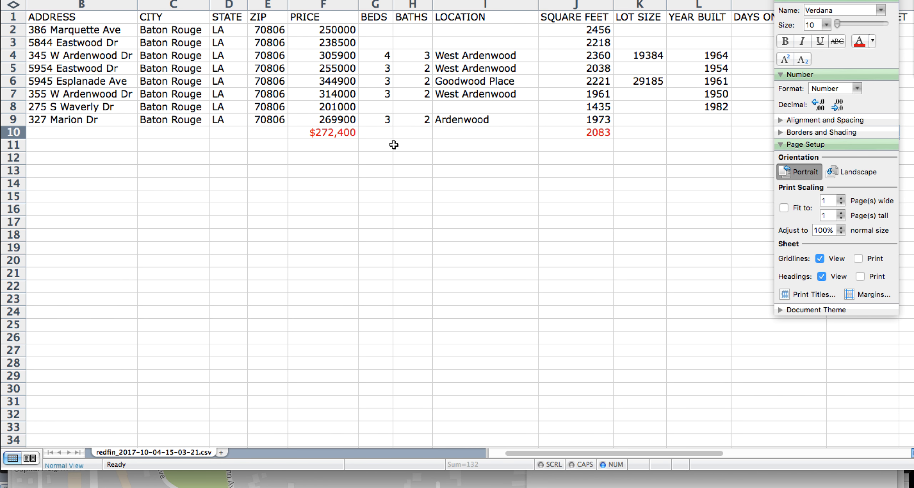
pyautogui.click(781, 0)
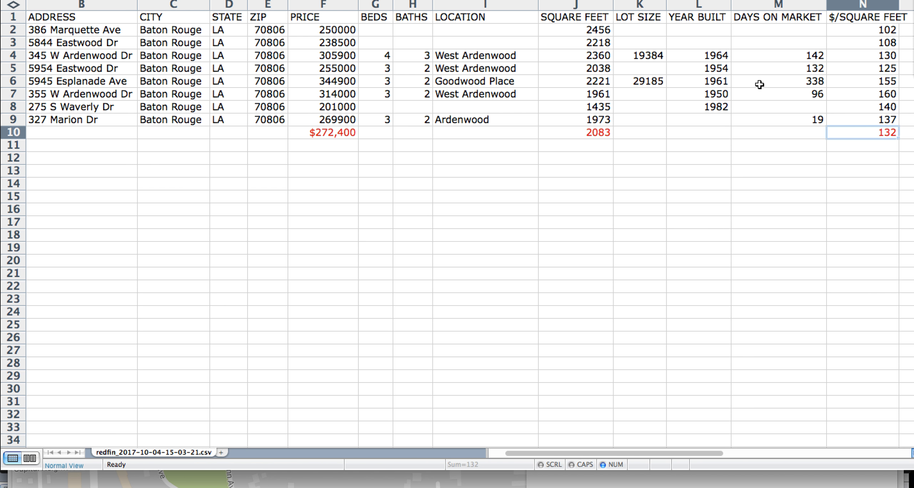
pyautogui.hscroll(3, 760, 84)
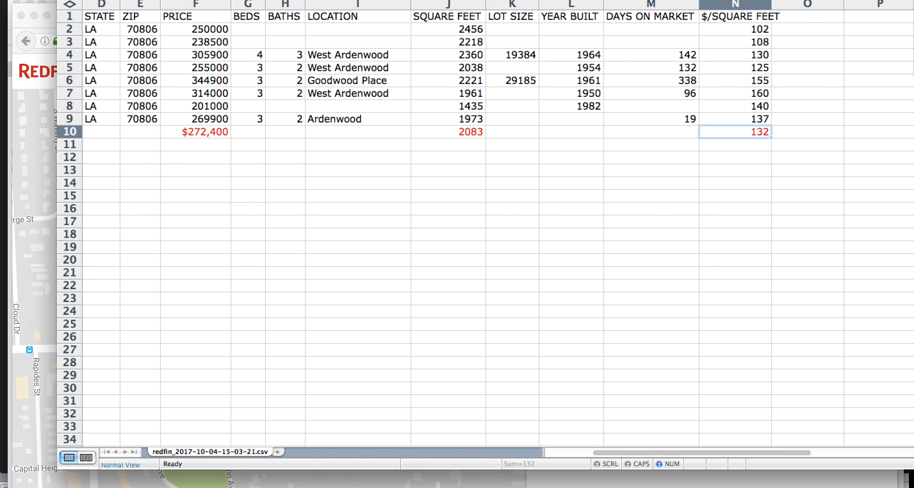
pyautogui.hscroll(-3, 329, 91)
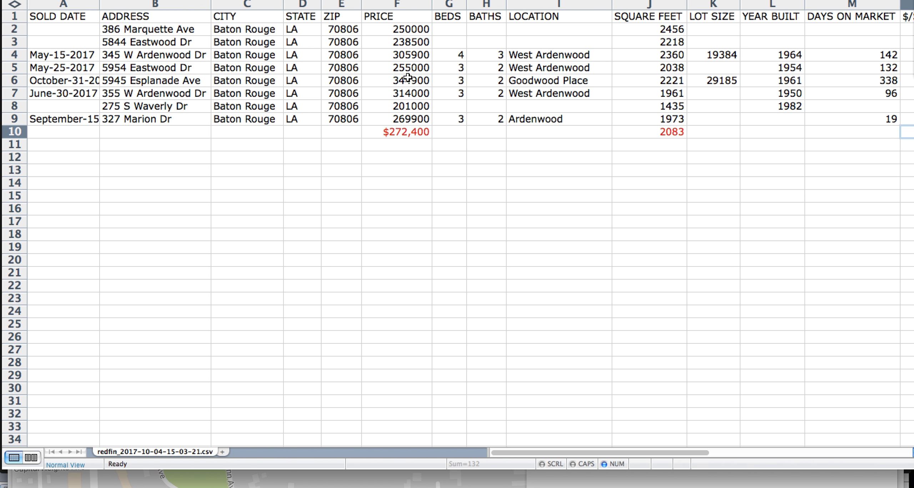
pyautogui.click(412, 32)
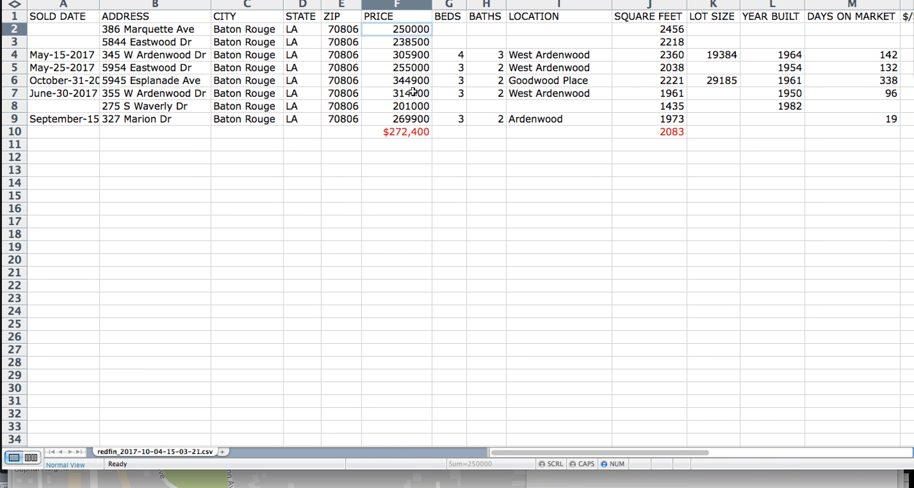
pyautogui.press('Down')
pyautogui.press('Down')
pyautogui.press('Down')
pyautogui.press('Down')
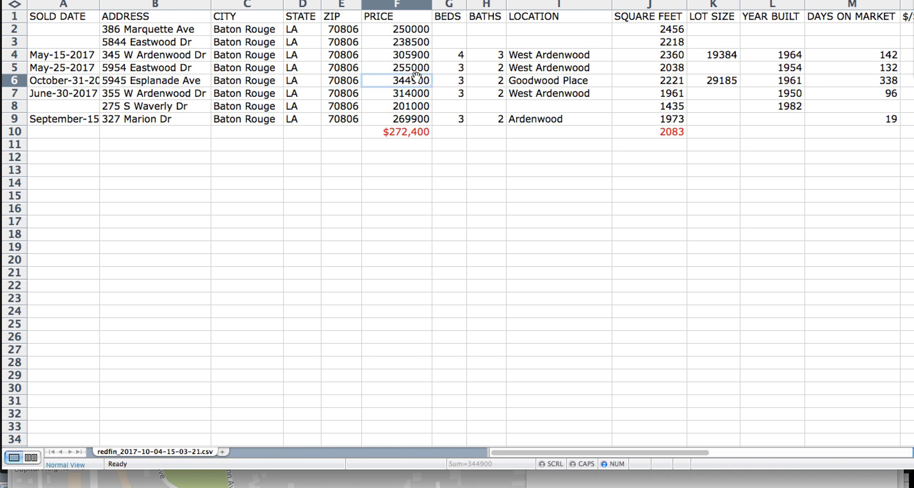
pyautogui.click(407, 34)
pyautogui.moveTo(407, 34); pyautogui.dragTo(400, 118)
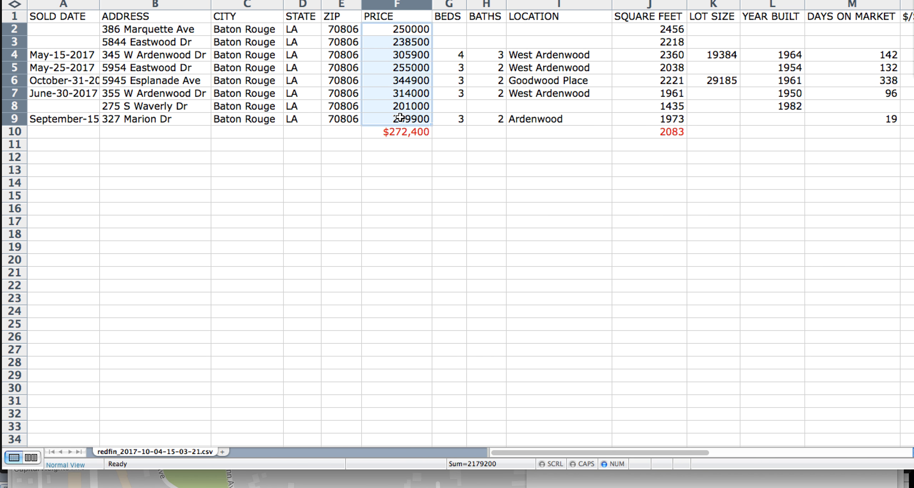
pyautogui.click(464, 167)
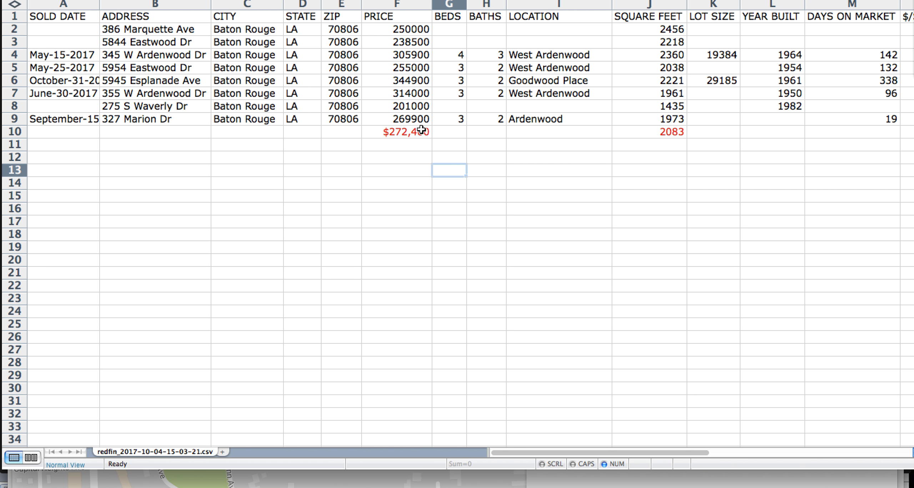
pyautogui.click(414, 107)
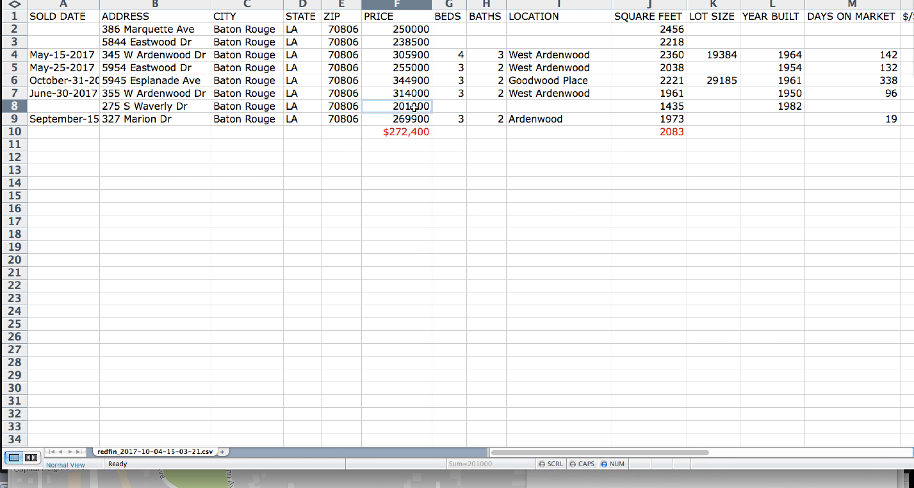
pyautogui.click(184, 106)
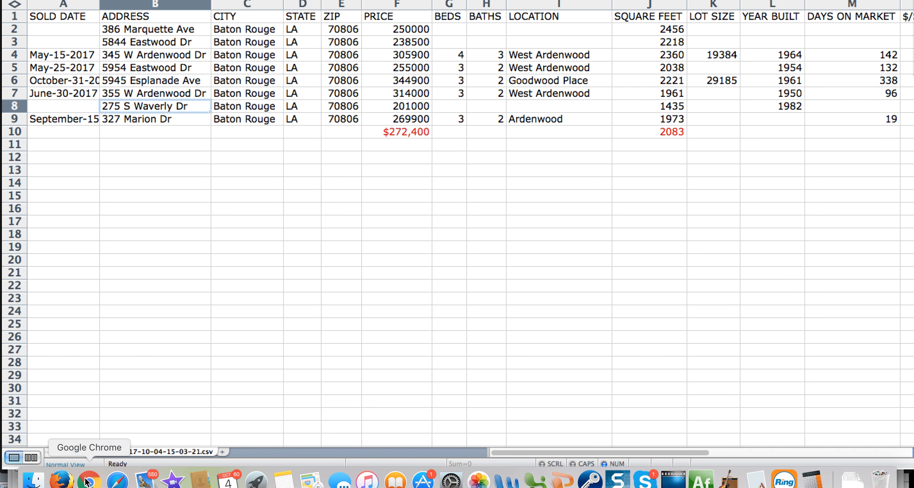
pyautogui.click(62, 480)
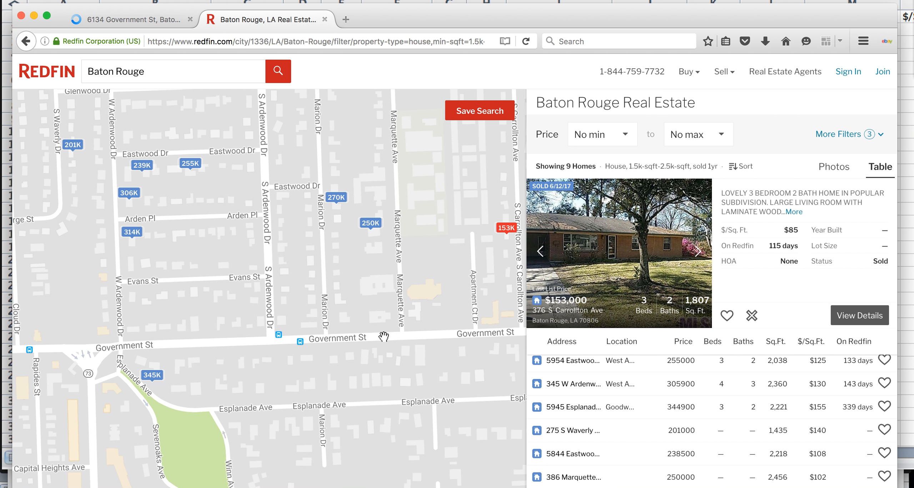
pyautogui.click(73, 146)
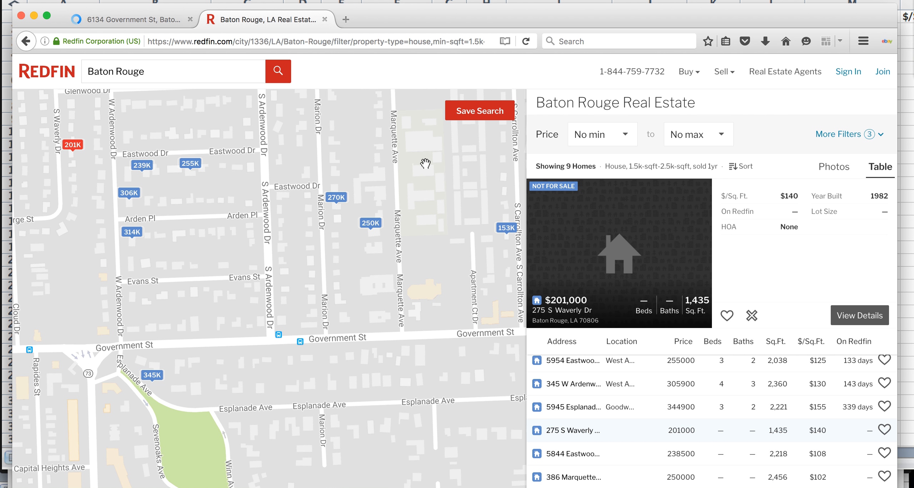
pyautogui.click(610, 234)
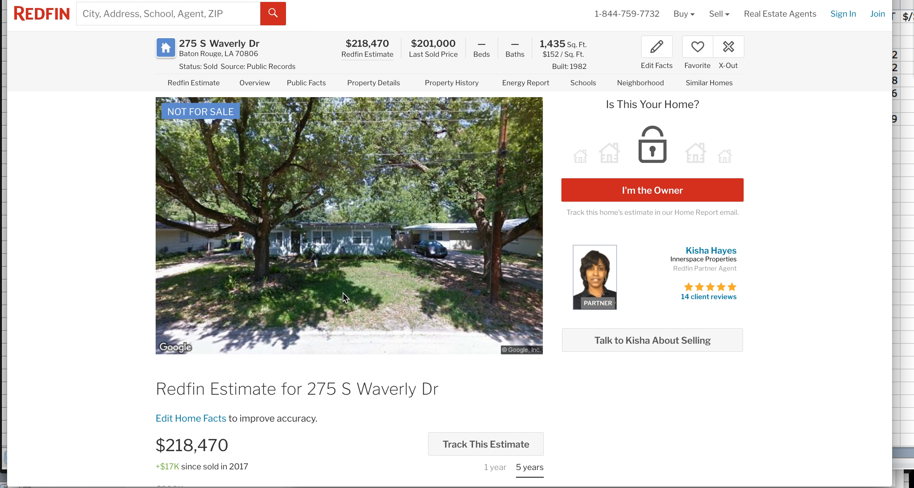
pyautogui.scroll(-2, 342, 293)
pyautogui.scroll(2, 114, 294)
pyautogui.scroll(-10, 115, 295)
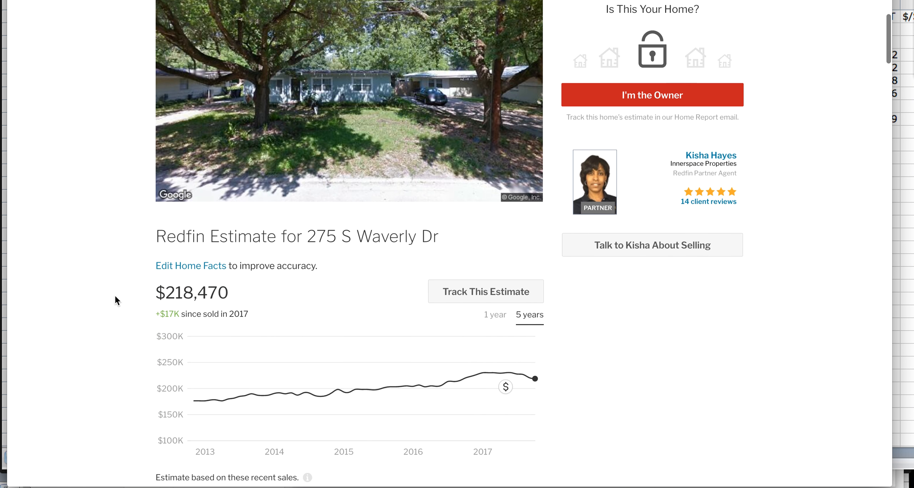
pyautogui.scroll(-5, 117, 300)
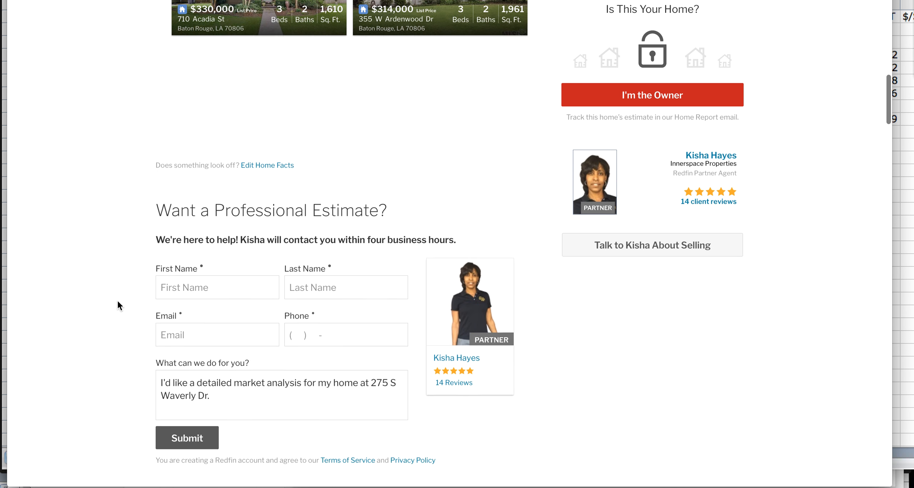
pyautogui.scroll(-10, 118, 302)
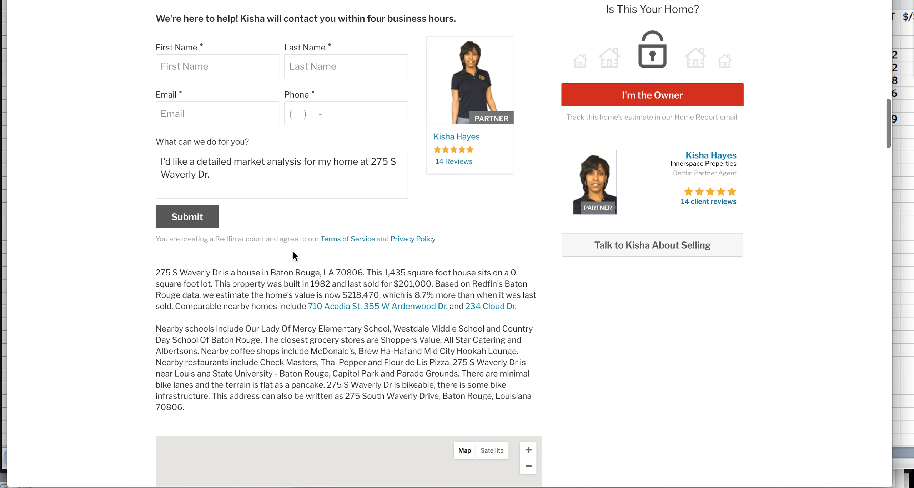
pyautogui.scroll(15, 293, 250)
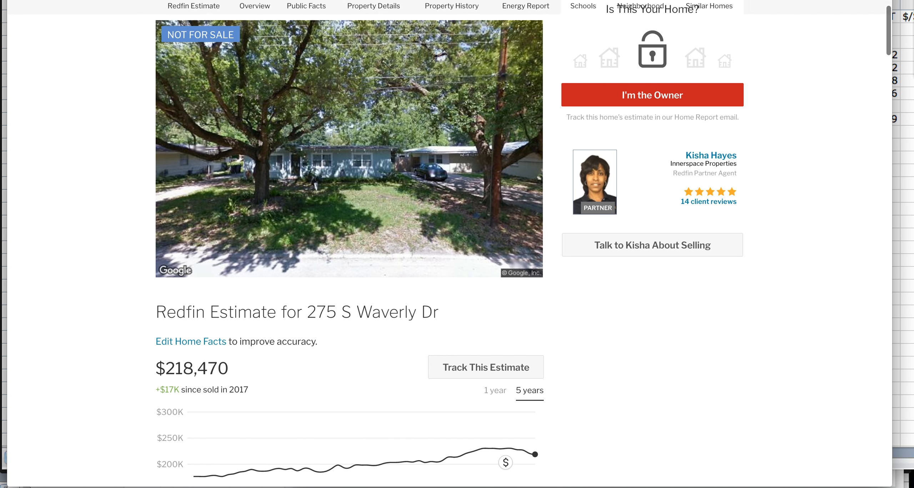
pyautogui.scroll(2, 293, 250)
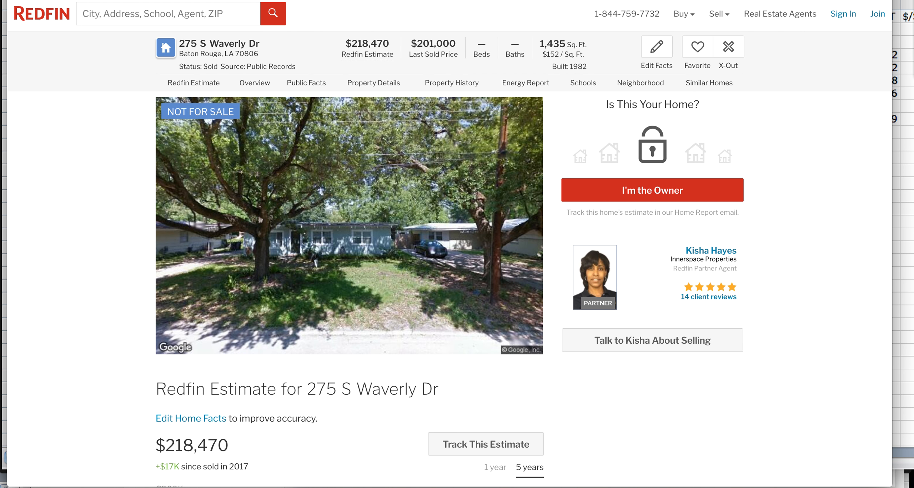
pyautogui.press('super+w')
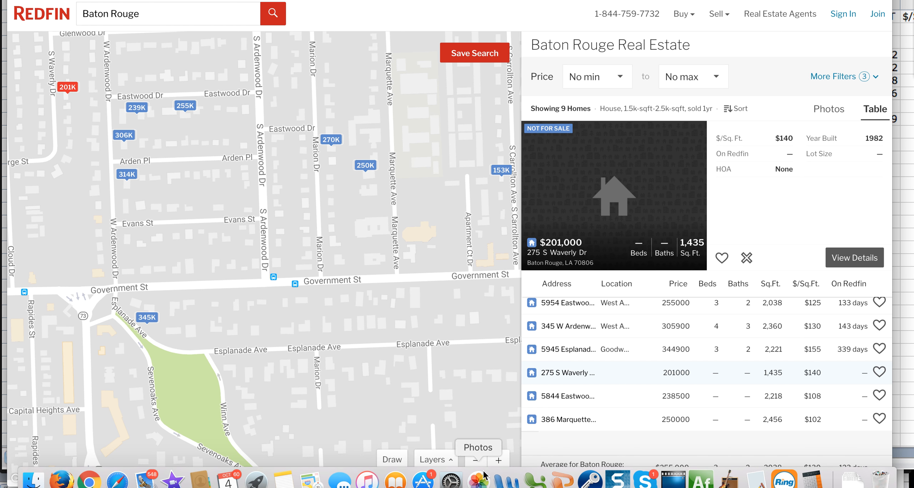
pyautogui.click(535, 476)
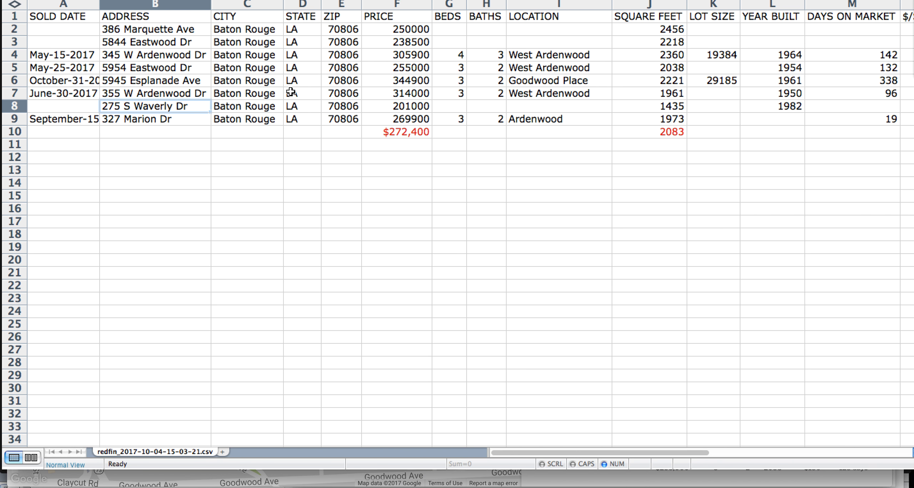
pyautogui.click(15, 106)
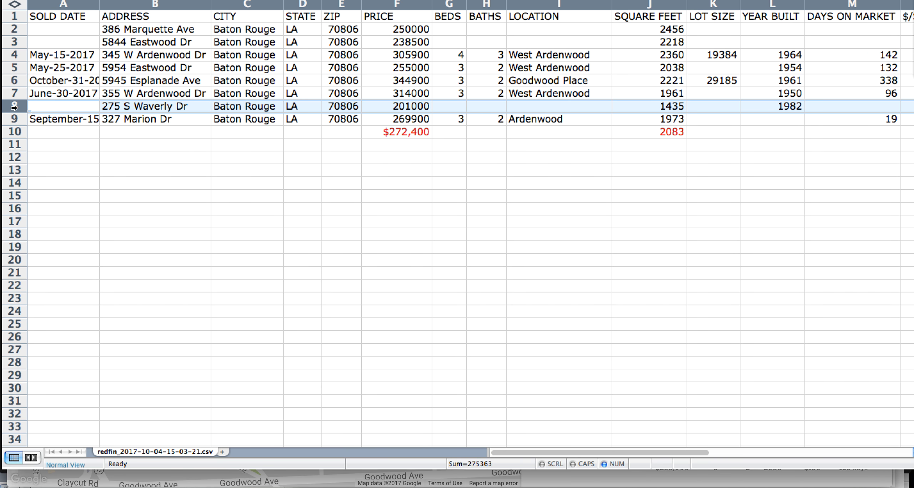
pyautogui.rightClick(14, 106)
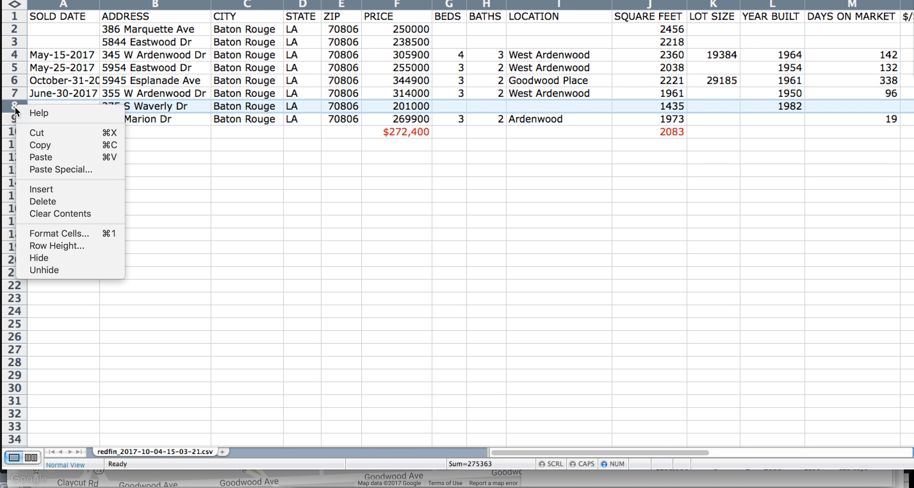
pyautogui.click(44, 202)
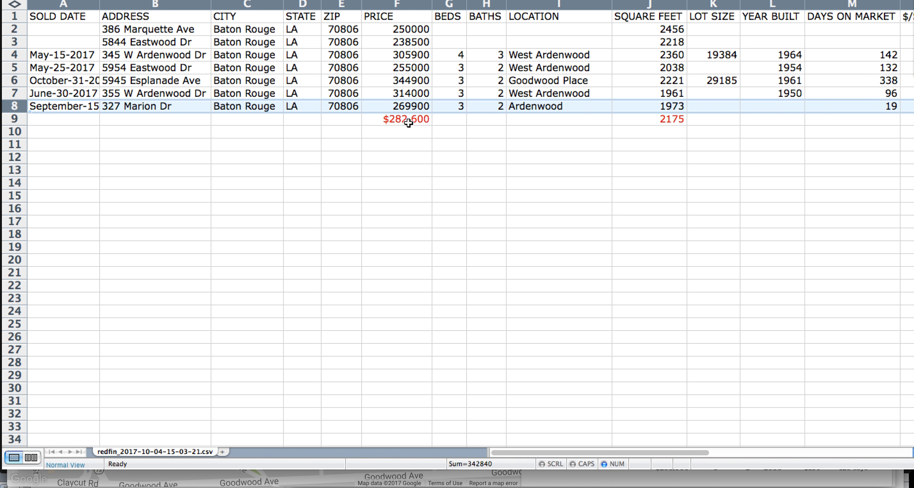
# Check the updated averages: $282,600 price and 131 per square foot
pyautogui.click(409, 123)
pyautogui.hscroll(5, 507, 132)
pyautogui.click(513, 120)
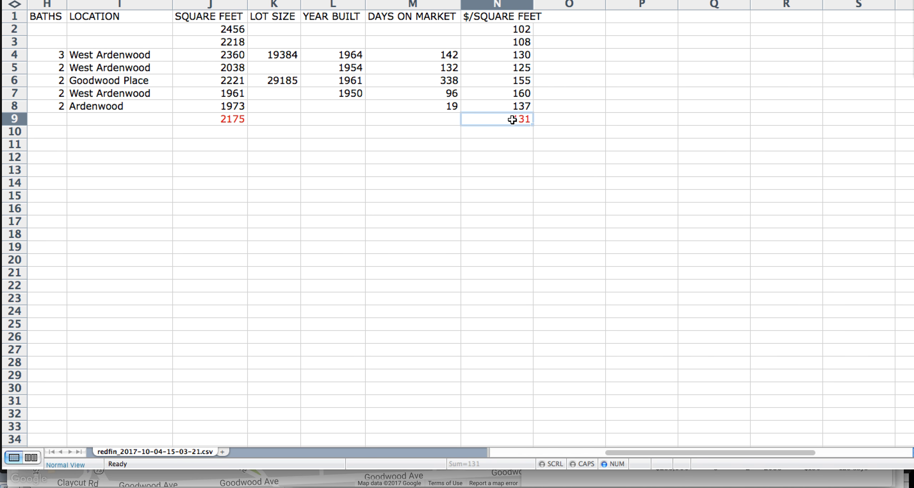
pyautogui.hscroll(-6, 435, 150)
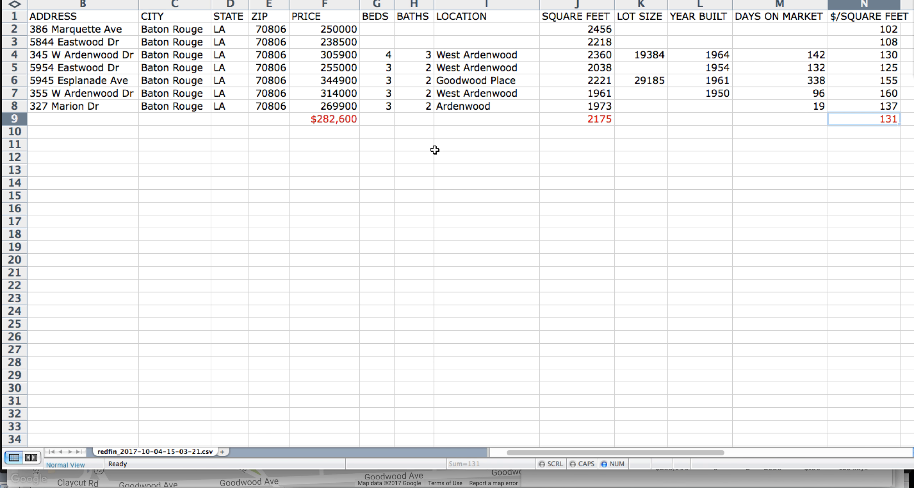
pyautogui.click(324, 106)
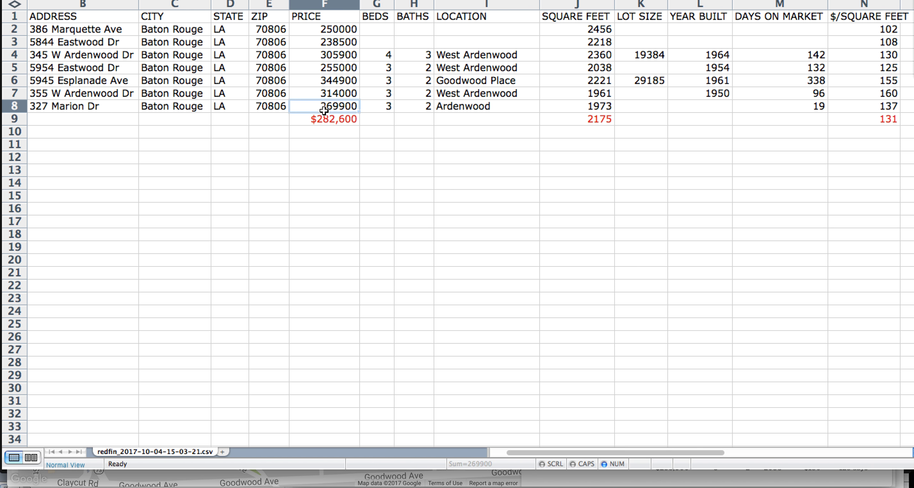
pyautogui.press('Up')
pyautogui.press('Up')
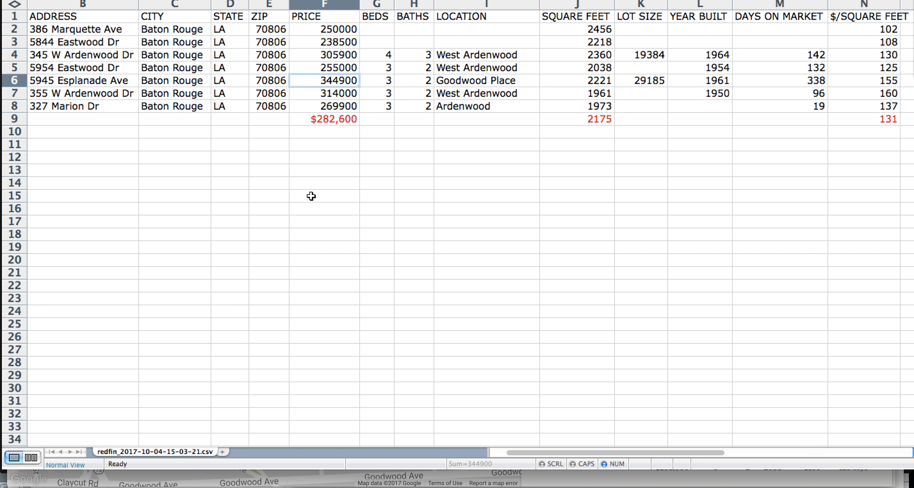
pyautogui.press('Up')
pyautogui.press('Up')
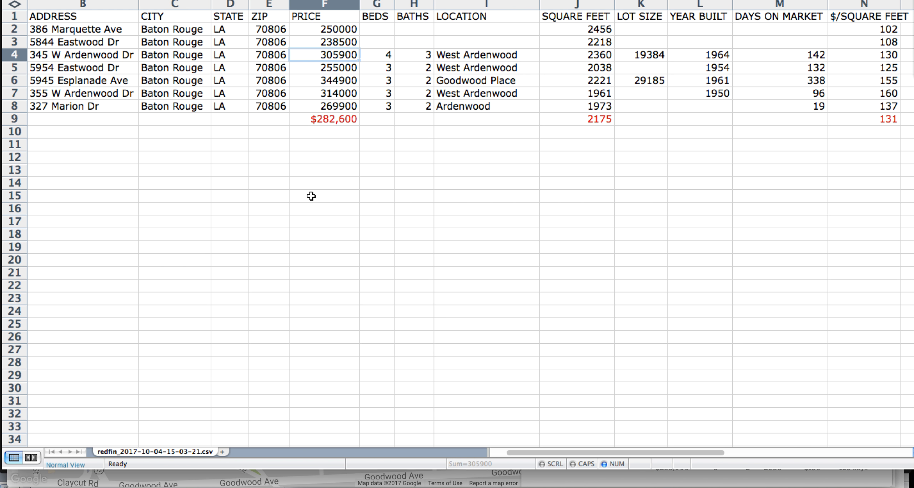
pyautogui.press('Down')
pyautogui.press('Up')
pyautogui.press('Down')
pyautogui.press('Down')
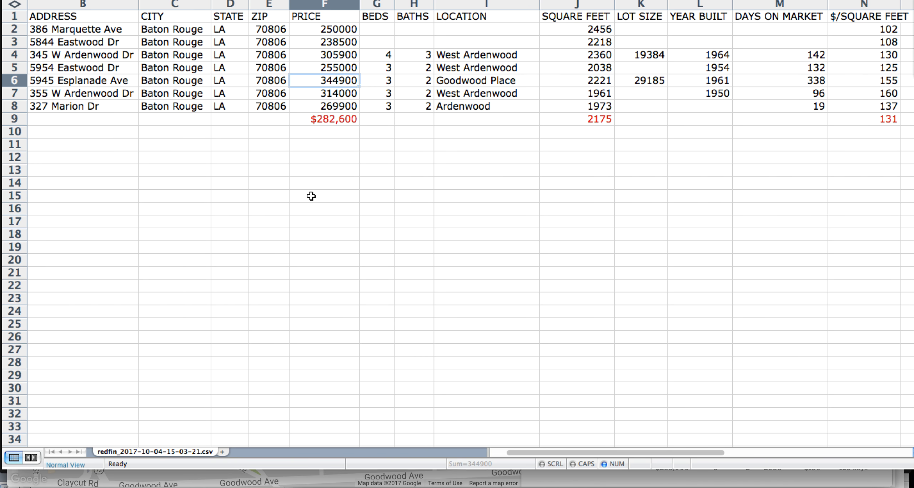
pyautogui.press('Down')
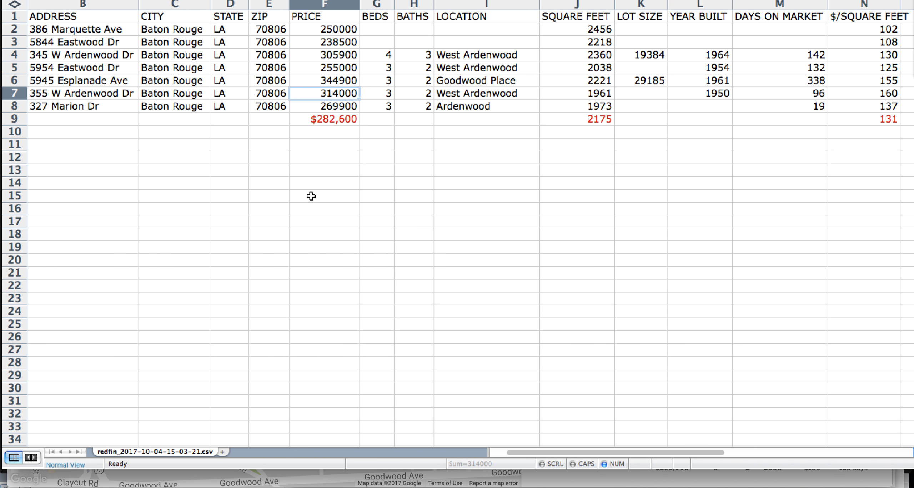
pyautogui.press('Down')
pyautogui.press('Up')
pyautogui.press('Up')
pyautogui.press('Up')
pyautogui.press('Up')
pyautogui.press('Up')
pyautogui.press('Left')
pyautogui.press('Left')
pyautogui.press('Left')
pyautogui.press('Left')
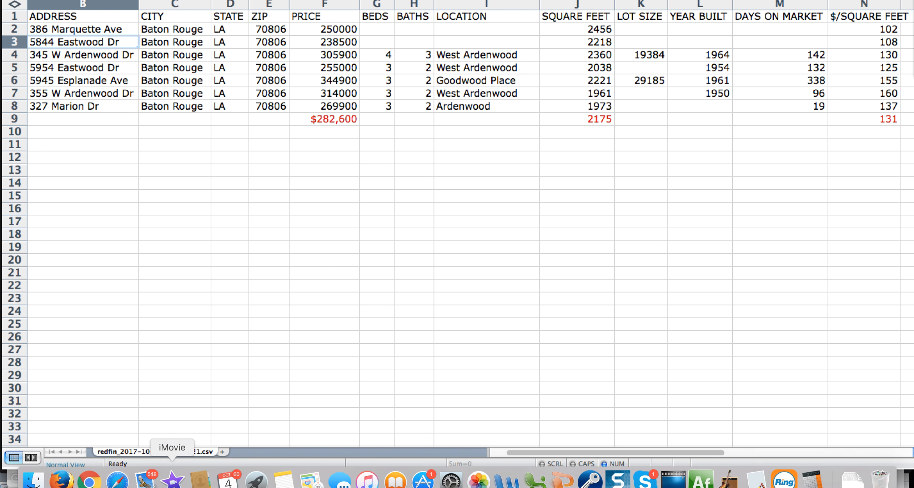
pyautogui.click(94, 477)
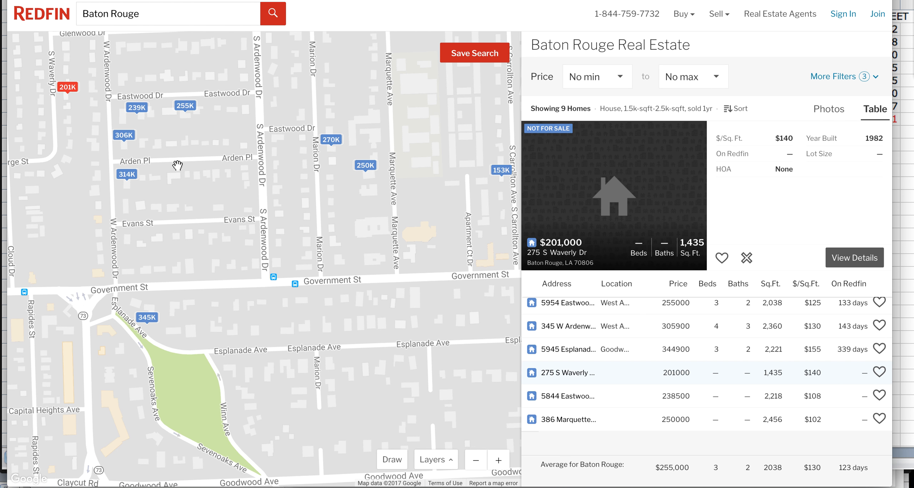
pyautogui.click(139, 109)
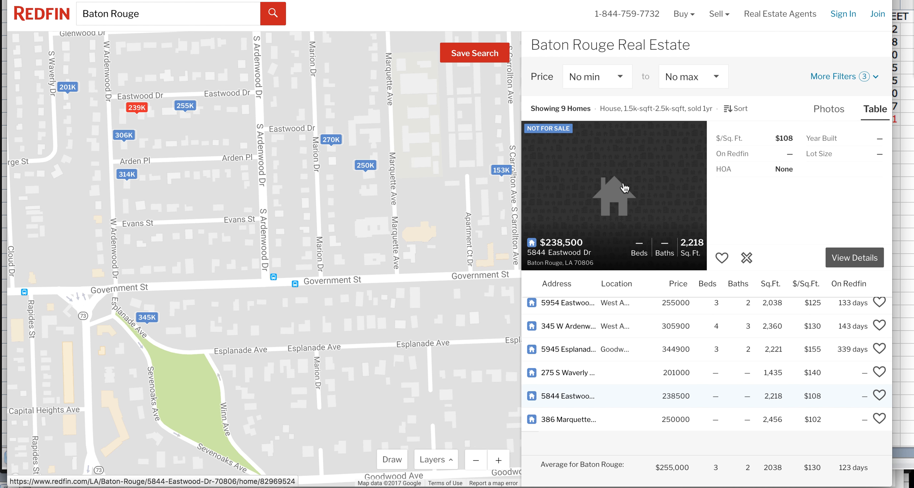
pyautogui.click(625, 187)
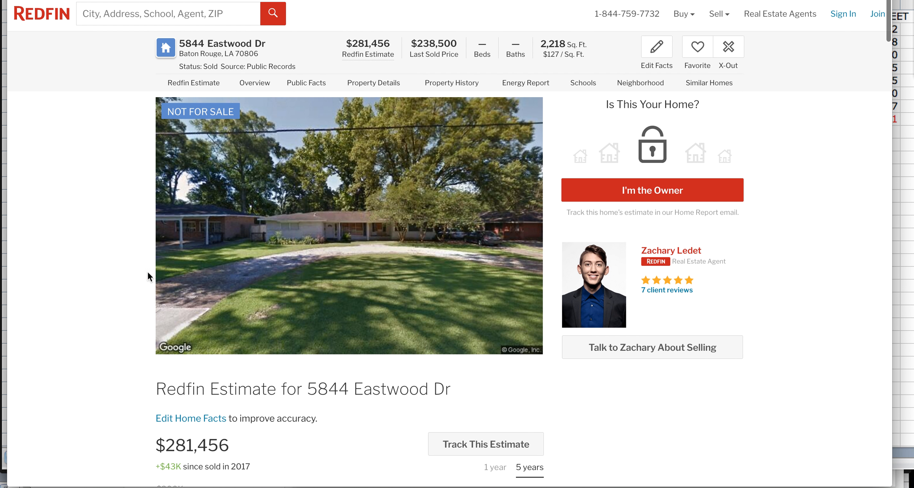
pyautogui.scroll(-15, 101, 290)
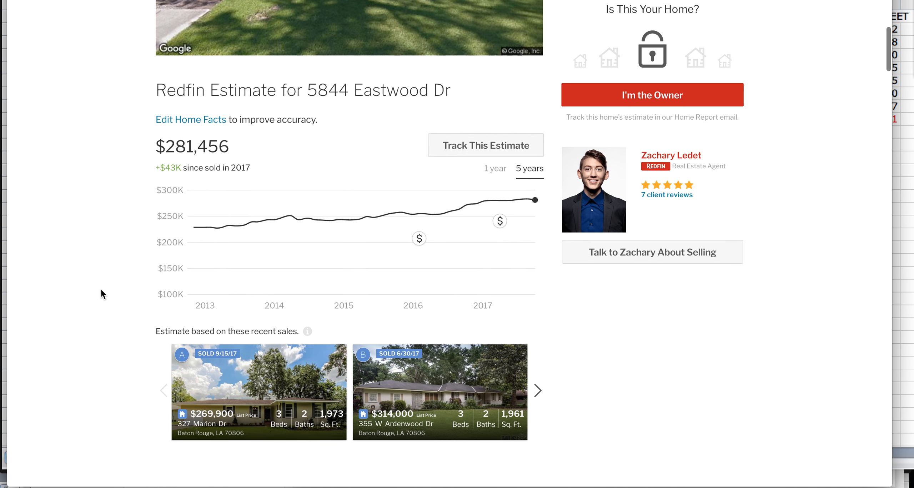
pyautogui.scroll(-20, 100, 288)
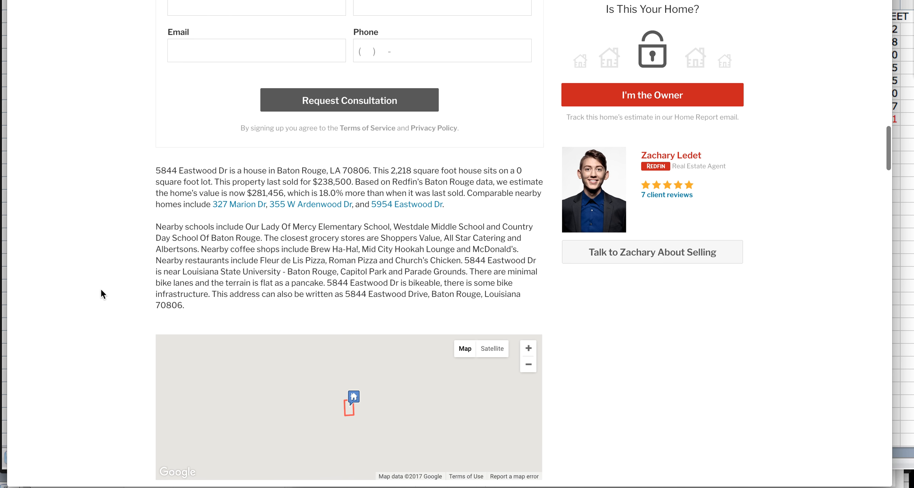
pyautogui.scroll(20, 101, 290)
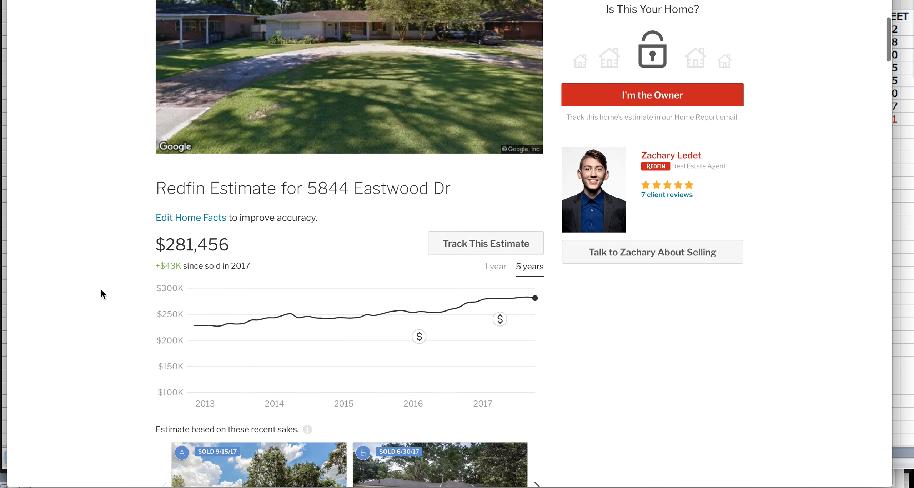
pyautogui.scroll(5, 101, 290)
pyautogui.scroll(1, 519, 37)
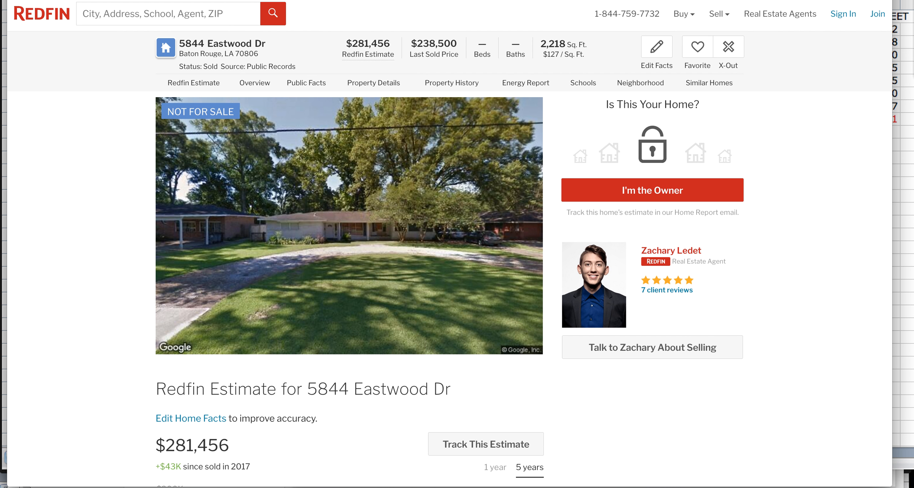
pyautogui.press('super+w')
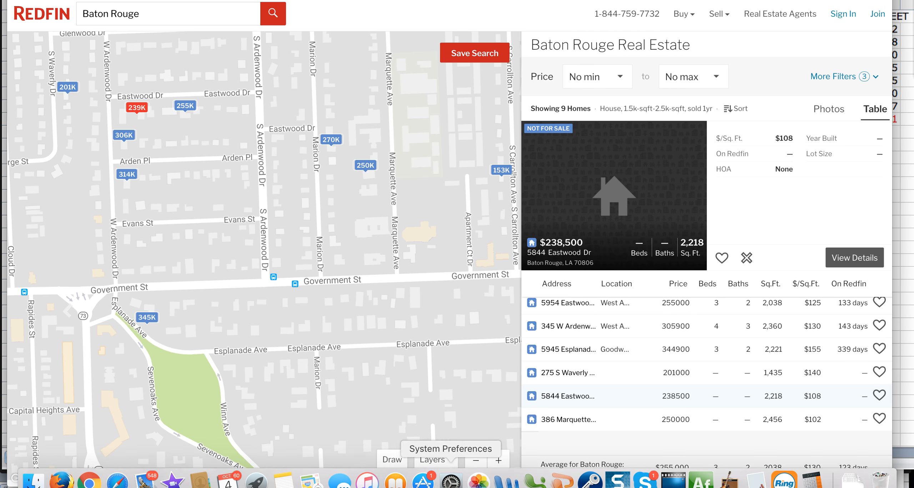
pyautogui.click(536, 480)
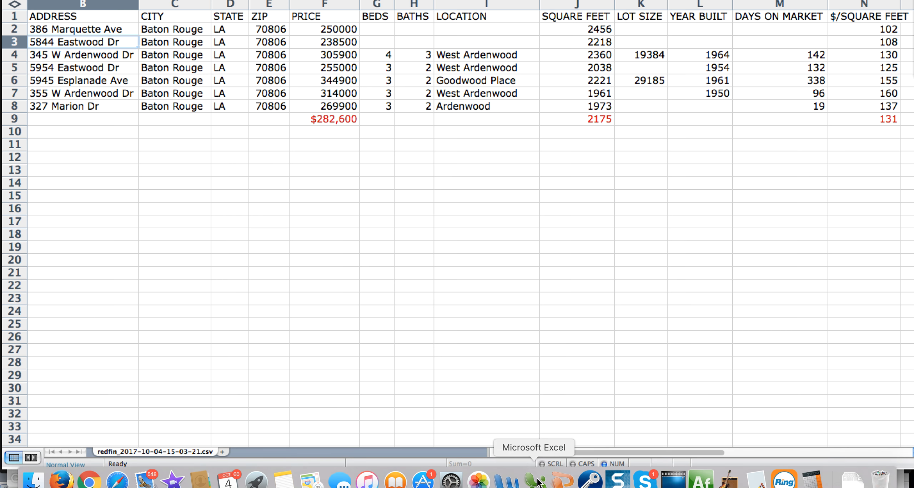
pyautogui.click(340, 105)
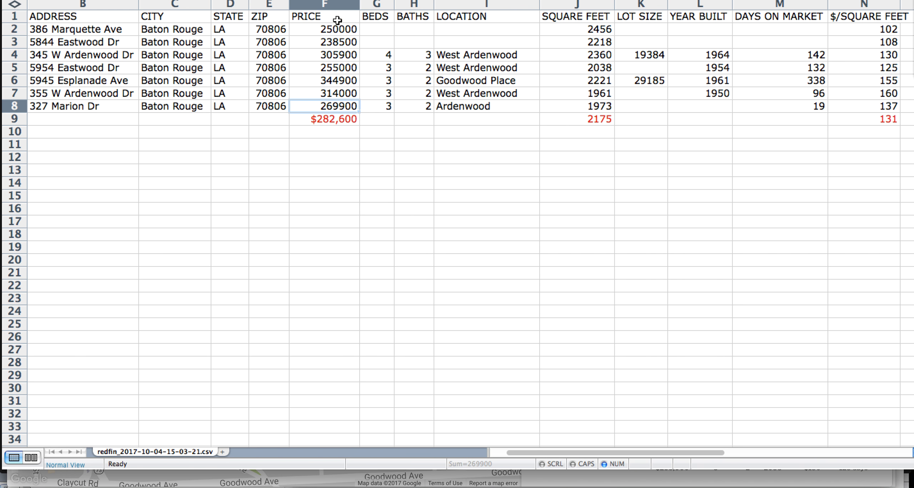
pyautogui.click(336, 31)
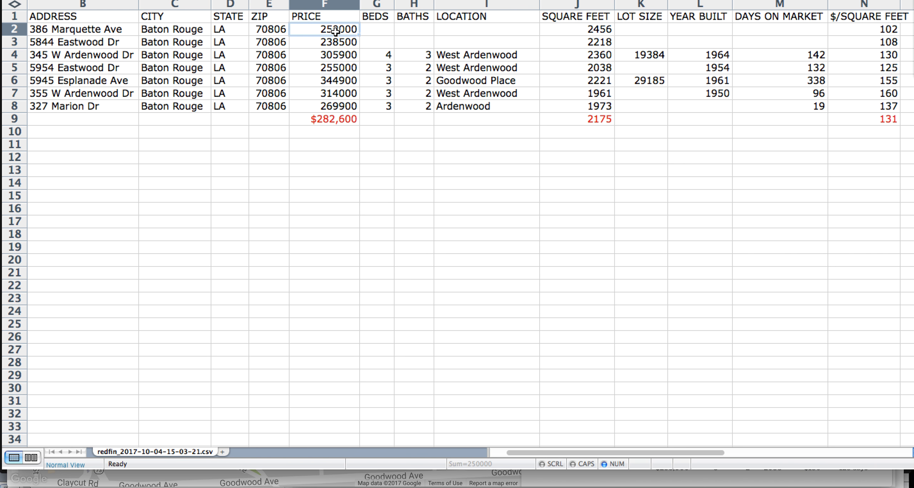
pyautogui.moveTo(90, 482)
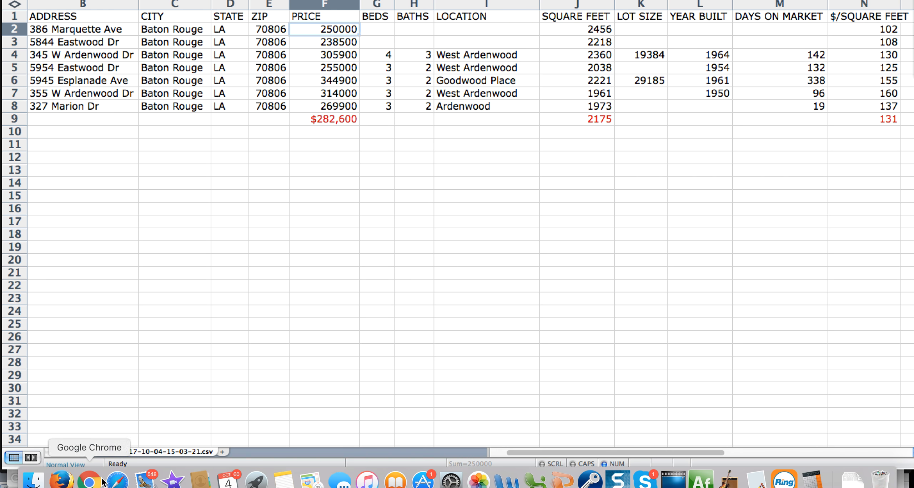
pyautogui.click(61, 482)
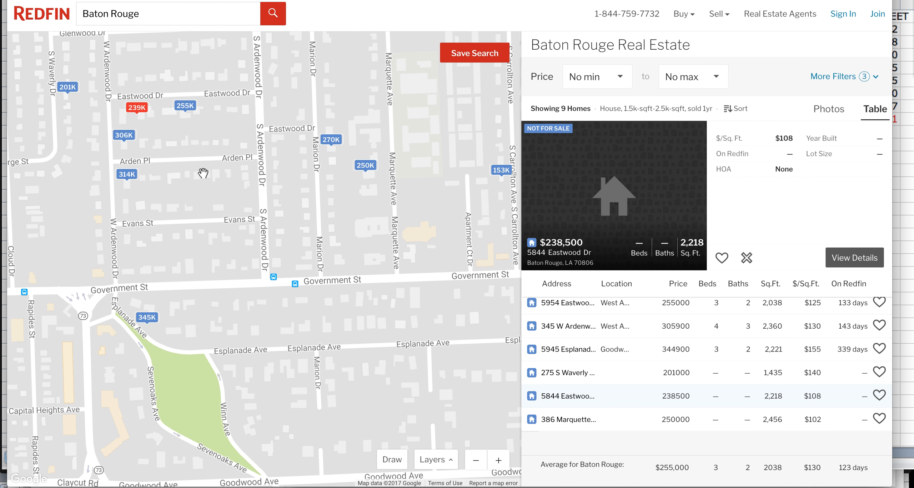
pyautogui.click(368, 166)
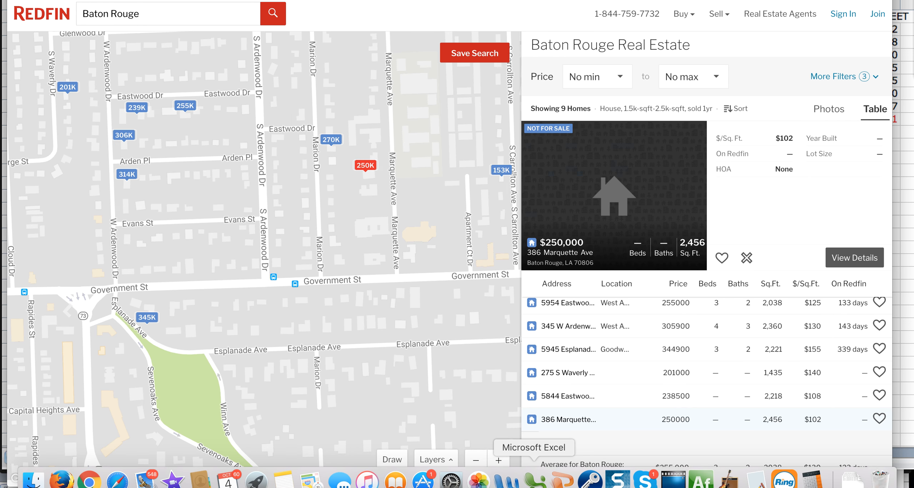
pyautogui.click(534, 481)
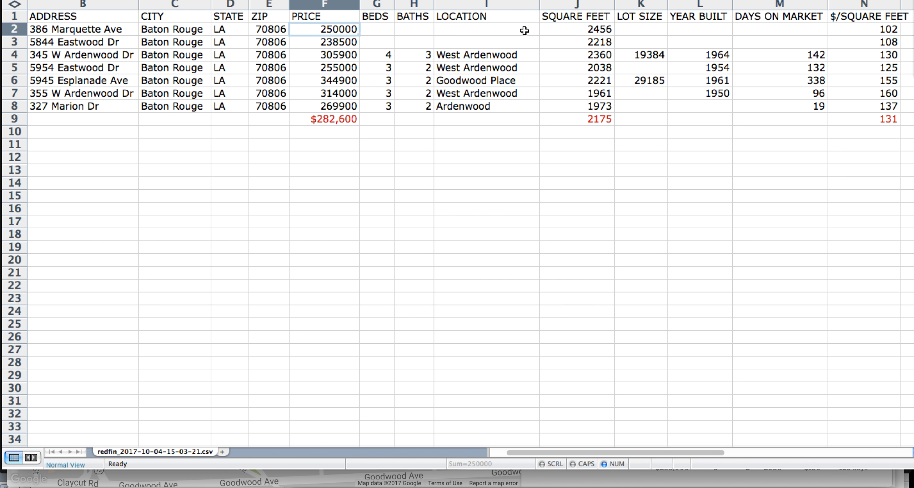
pyautogui.hscroll(1, 796, 29)
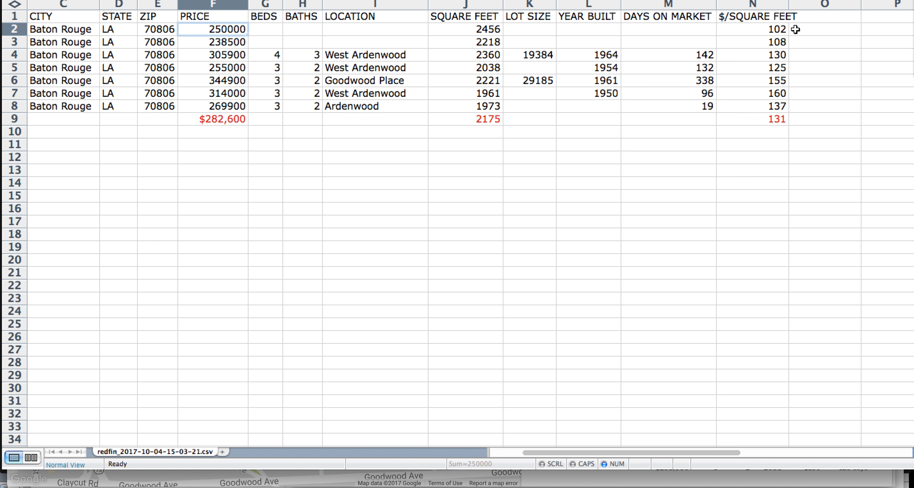
pyautogui.click(764, 29)
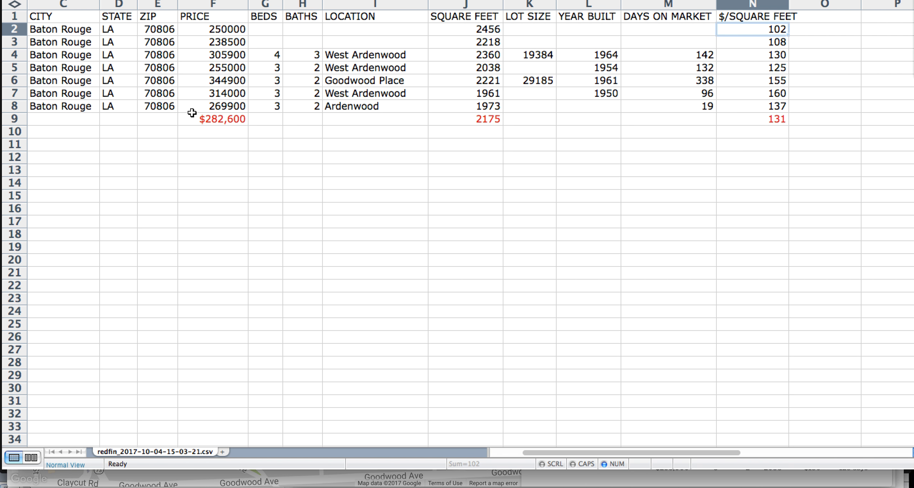
pyautogui.hscroll(-1, 192, 113)
pyautogui.hscroll(-1, 192, 112)
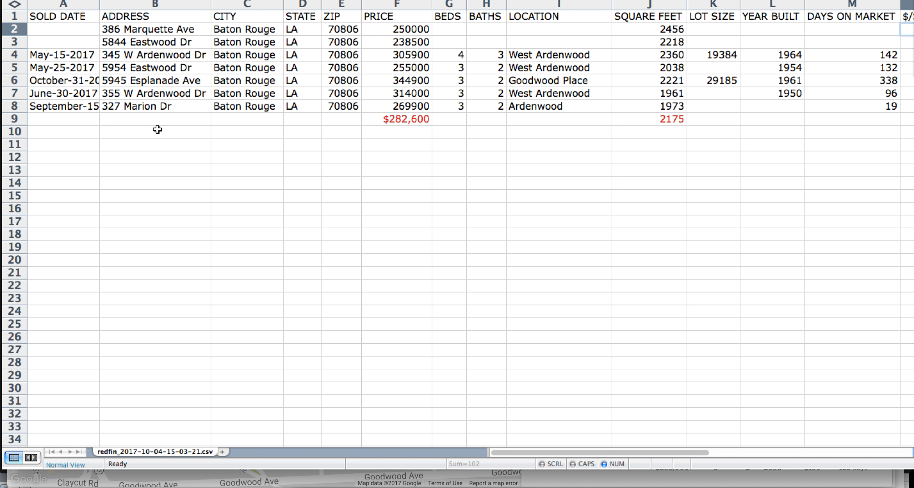
pyautogui.click(61, 479)
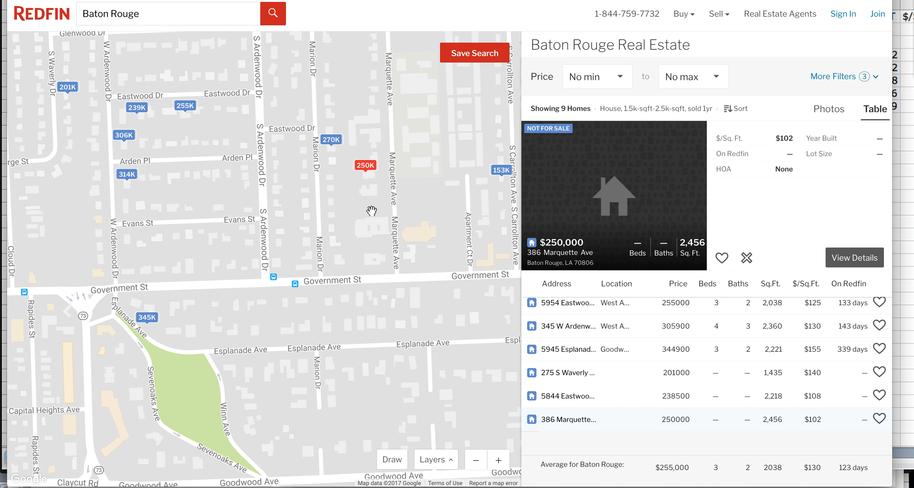
pyautogui.click(189, 108)
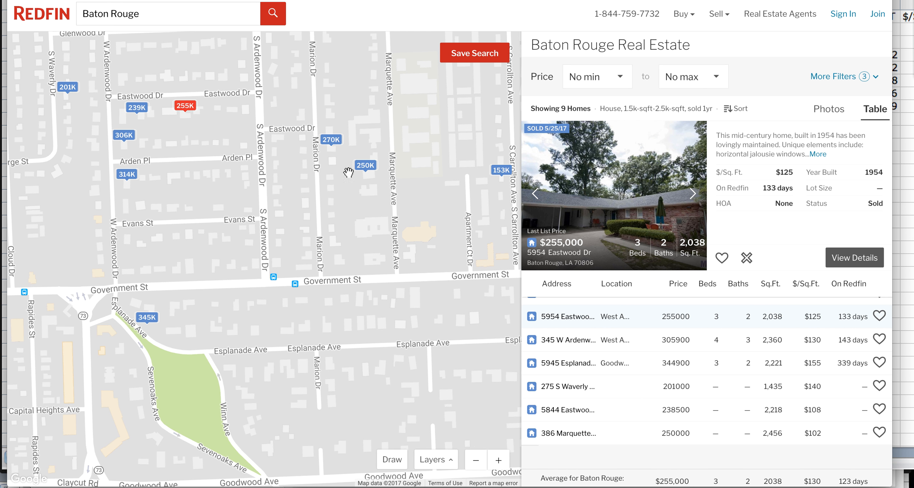
pyautogui.click(694, 195)
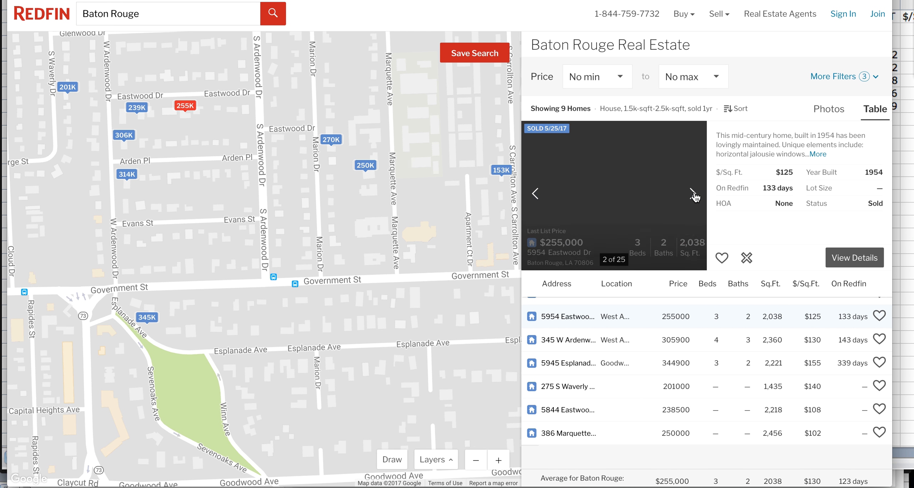
pyautogui.click(694, 195)
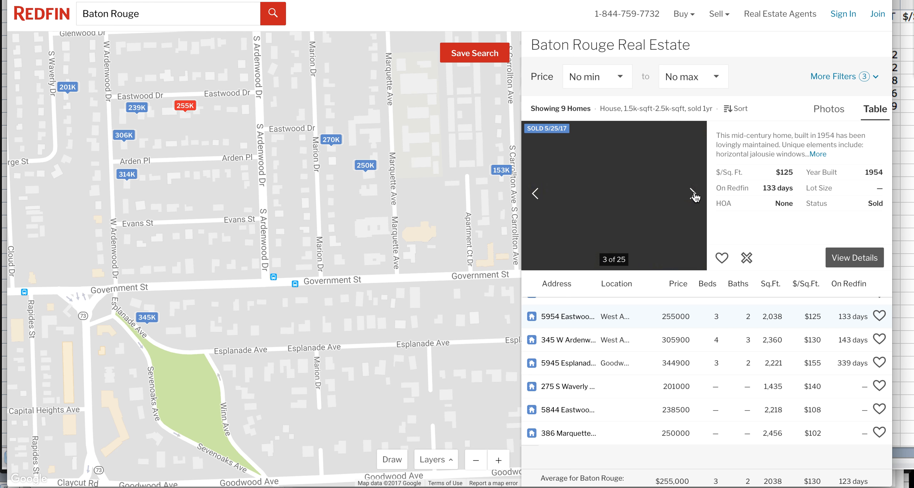
pyautogui.click(694, 194)
pyautogui.click(694, 195)
pyautogui.click(694, 194)
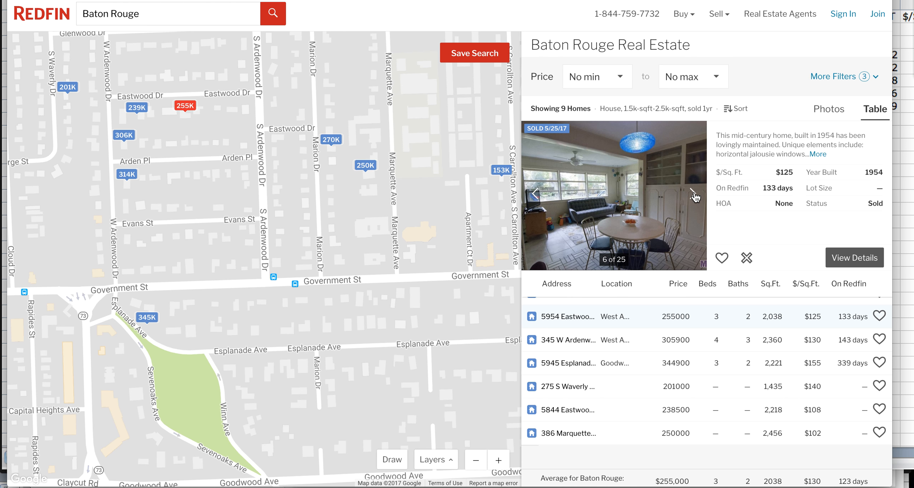
pyautogui.click(694, 194)
pyautogui.click(693, 195)
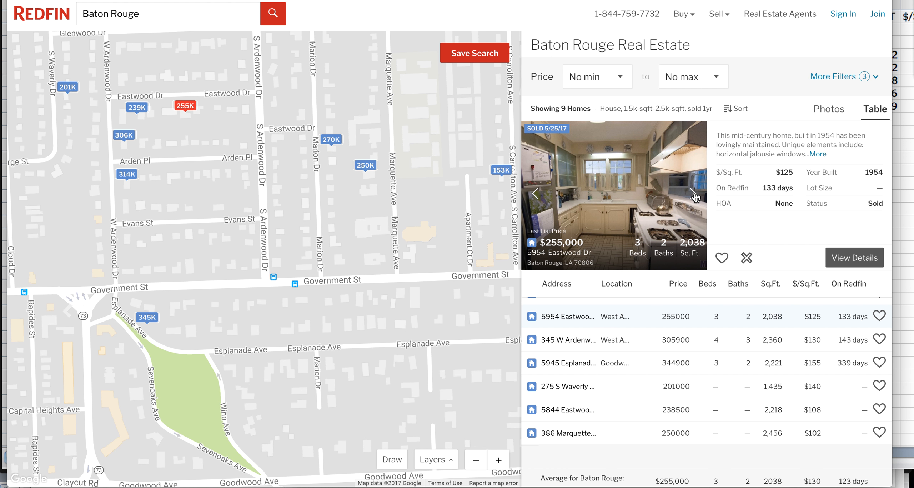
pyautogui.click(694, 194)
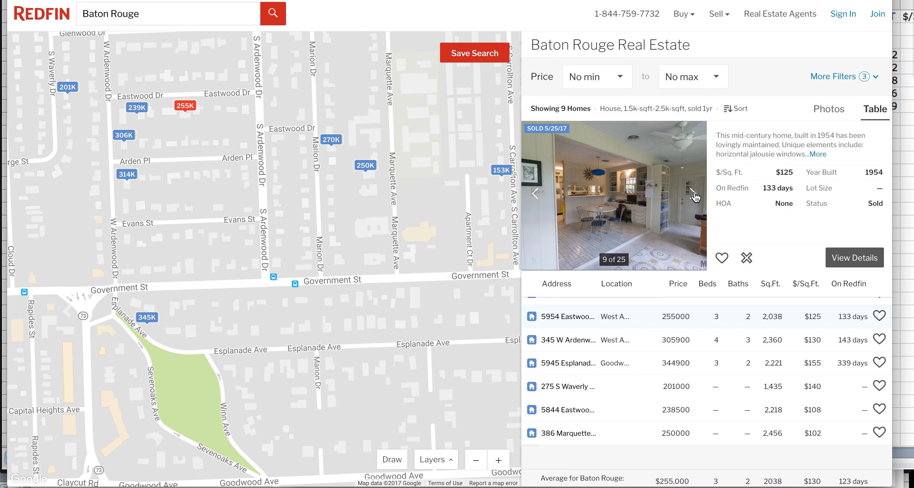
pyautogui.click(694, 195)
pyautogui.click(694, 195)
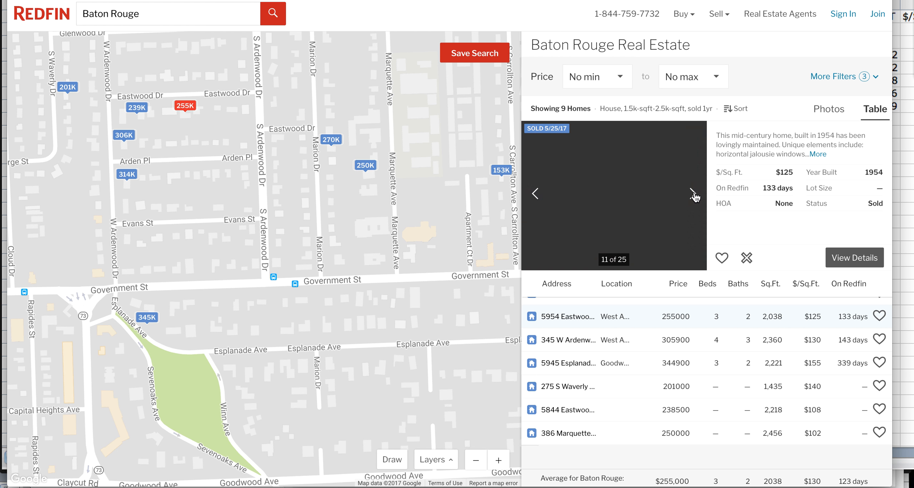
pyautogui.click(695, 196)
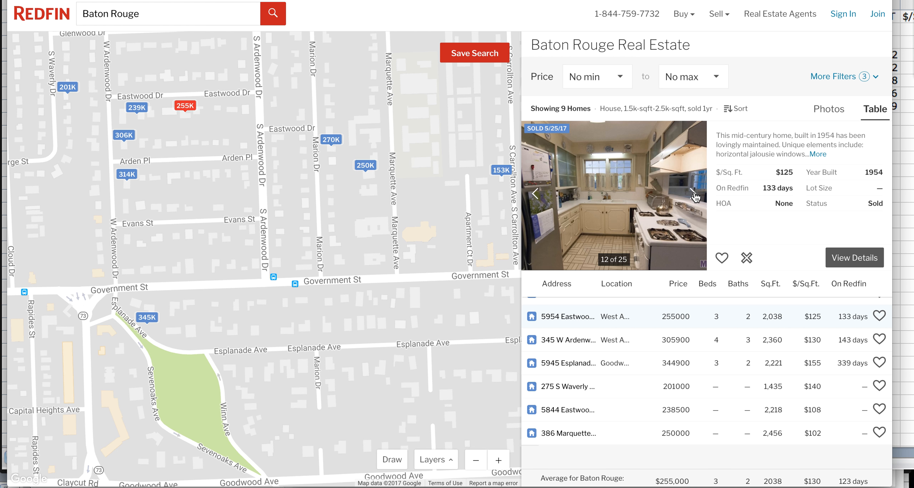
pyautogui.click(695, 197)
pyautogui.click(696, 196)
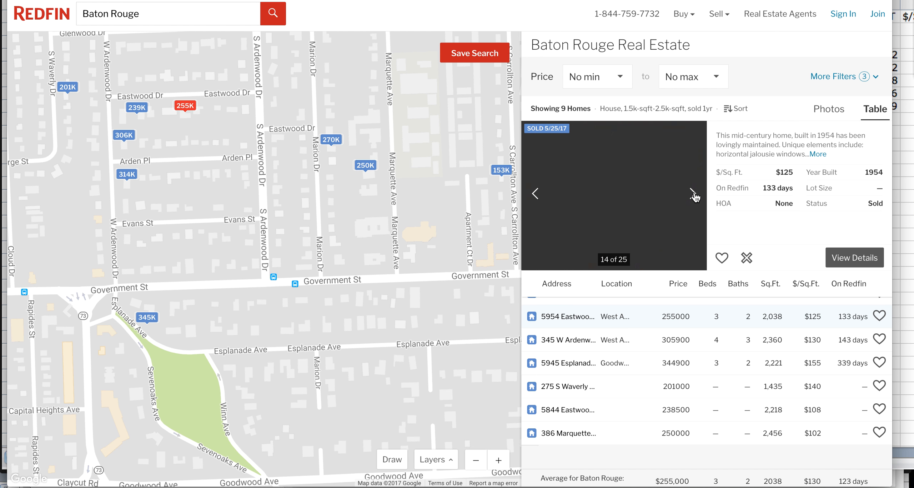
pyautogui.click(695, 196)
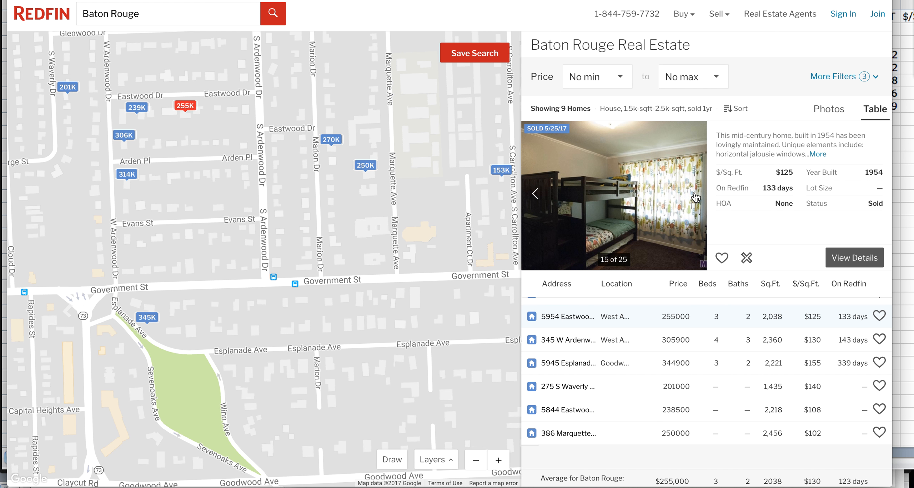
pyautogui.click(695, 196)
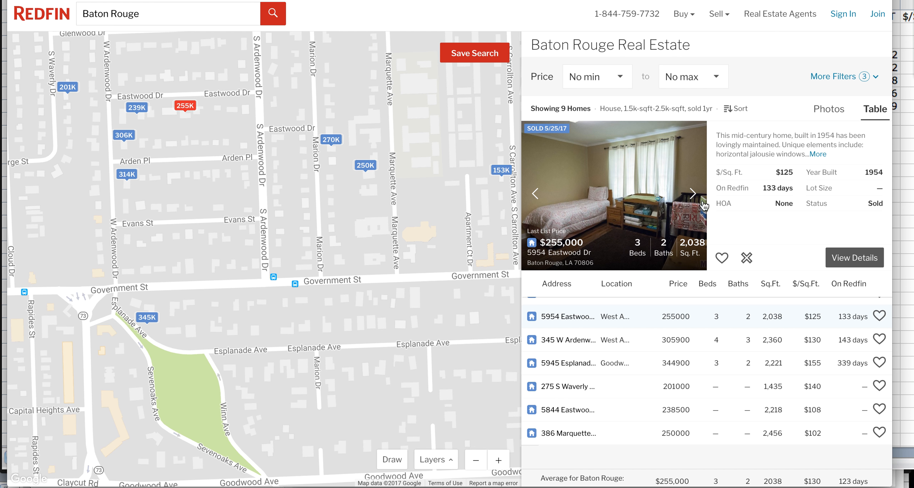
pyautogui.click(694, 196)
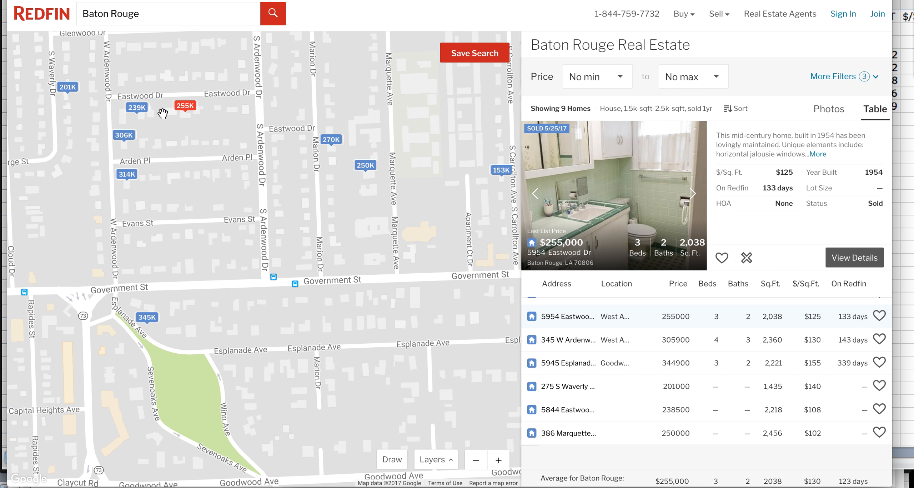
pyautogui.click(125, 137)
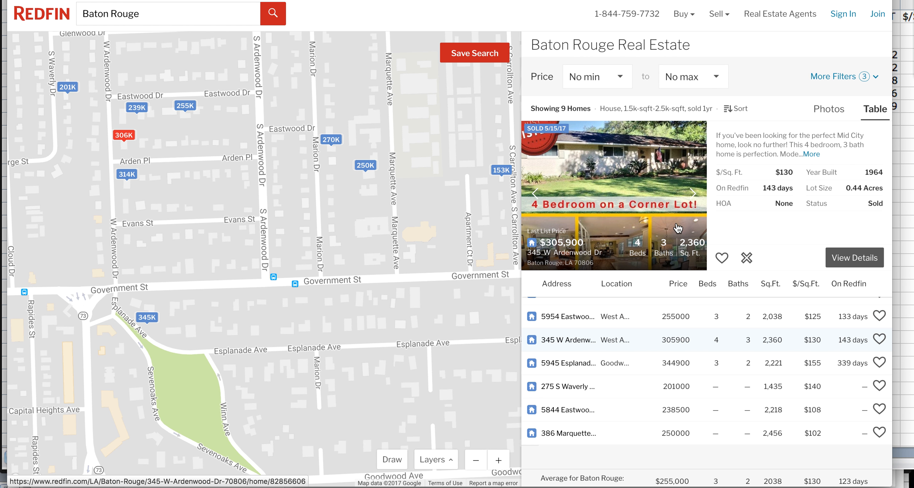
pyautogui.click(692, 195)
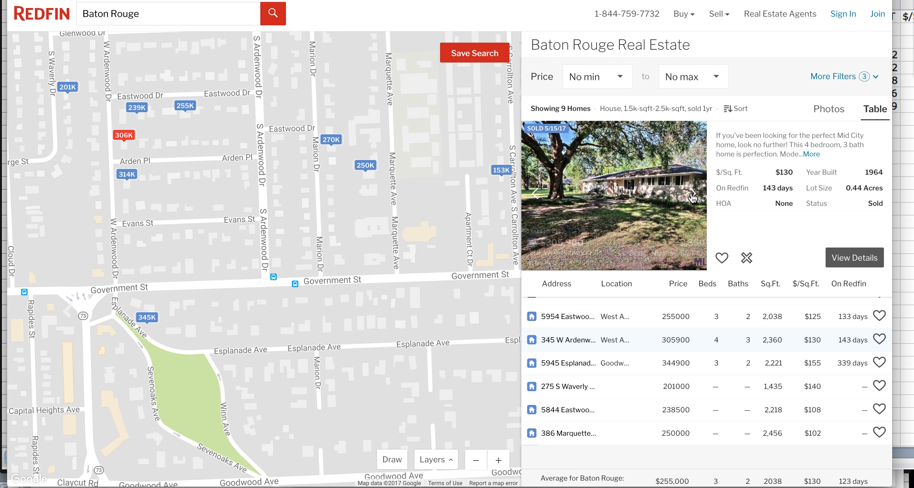
pyautogui.click(692, 195)
pyautogui.click(693, 195)
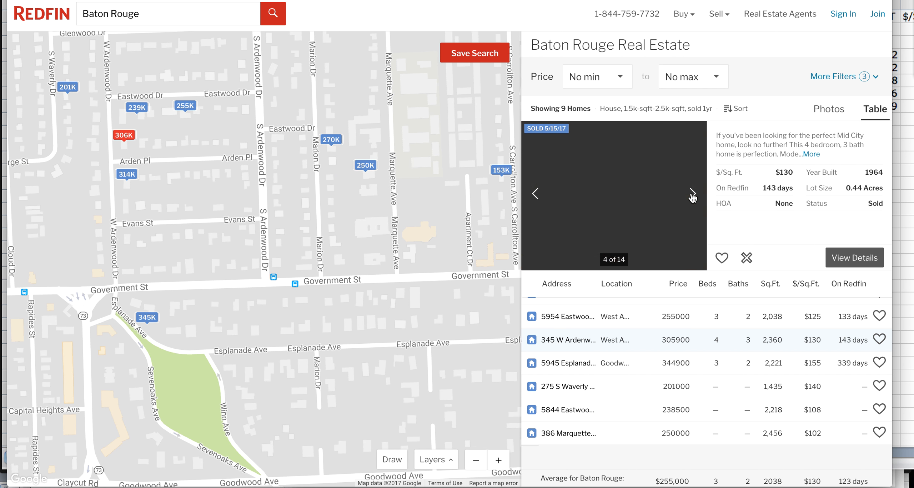
pyautogui.click(693, 194)
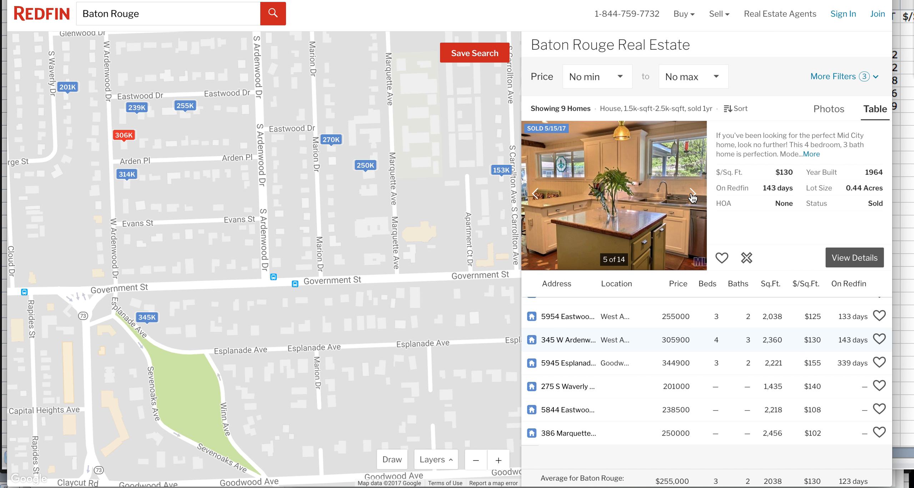
pyautogui.click(693, 194)
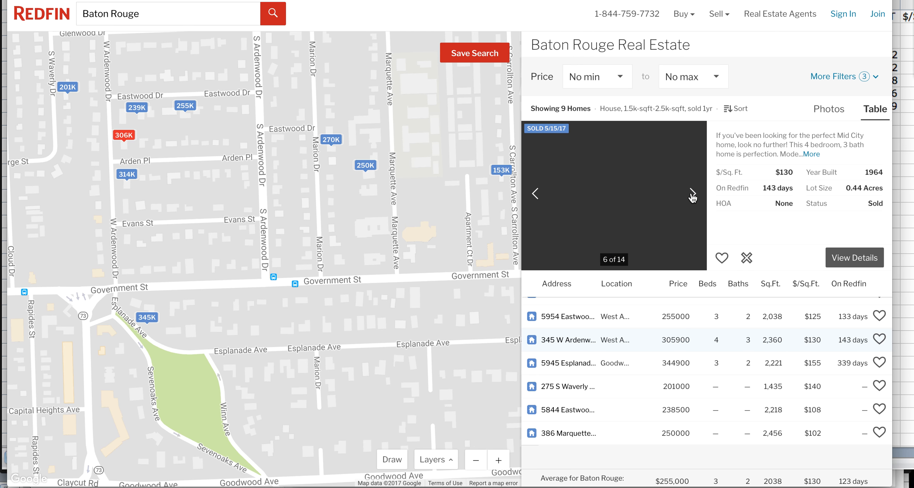
pyautogui.click(692, 195)
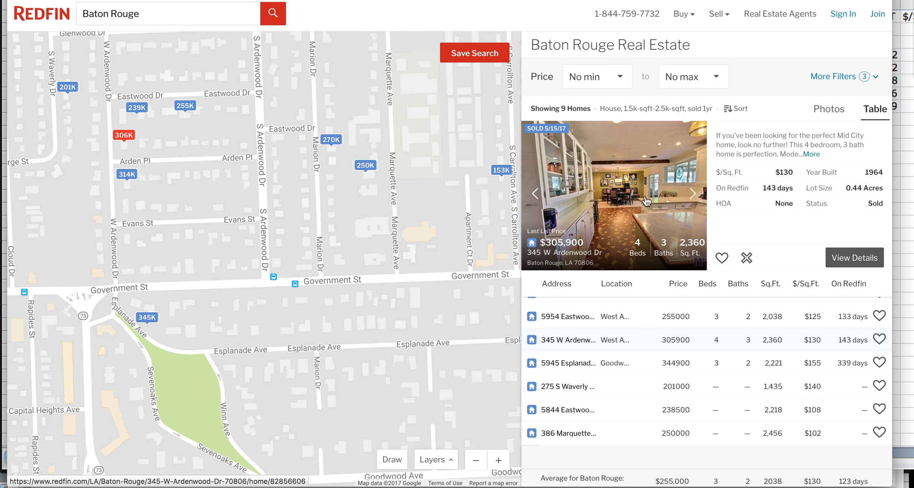
pyautogui.click(694, 196)
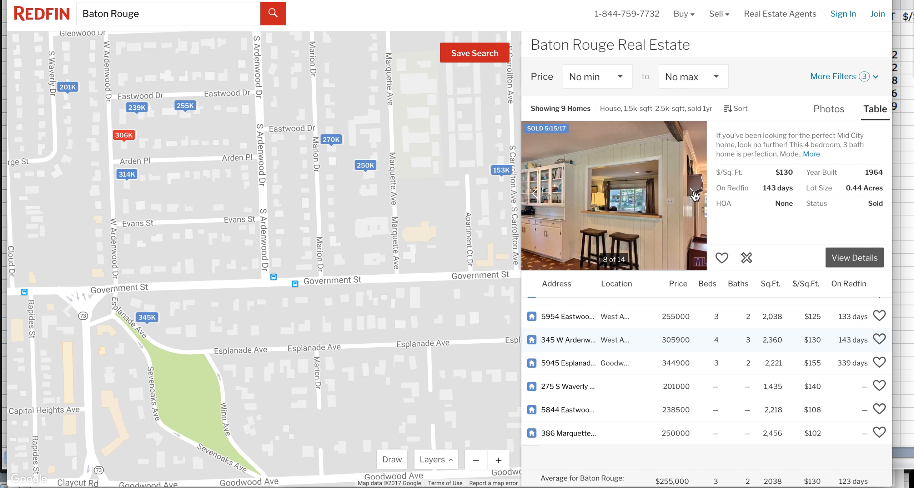
pyautogui.click(695, 195)
pyautogui.click(695, 196)
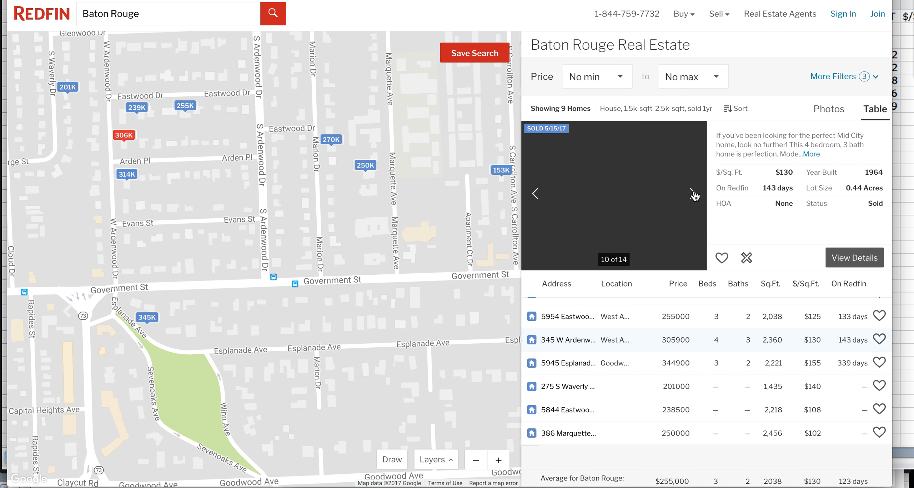
pyautogui.click(695, 196)
pyautogui.click(695, 195)
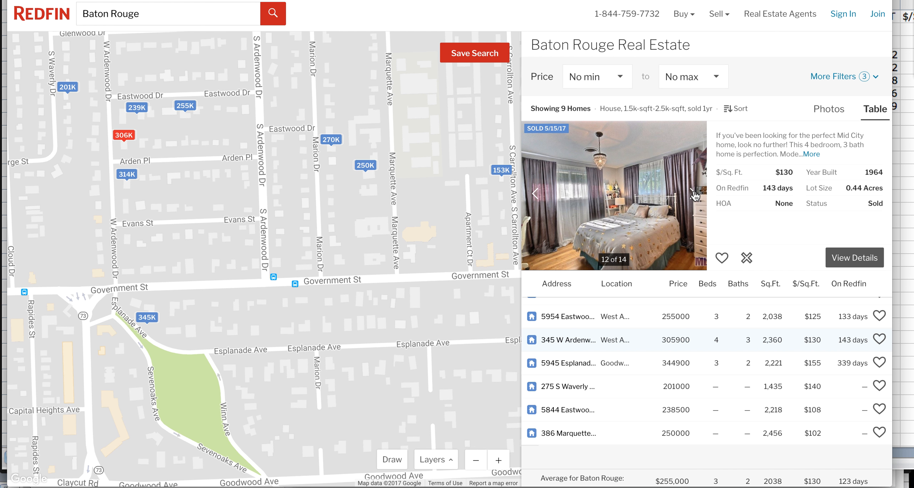
pyautogui.click(695, 196)
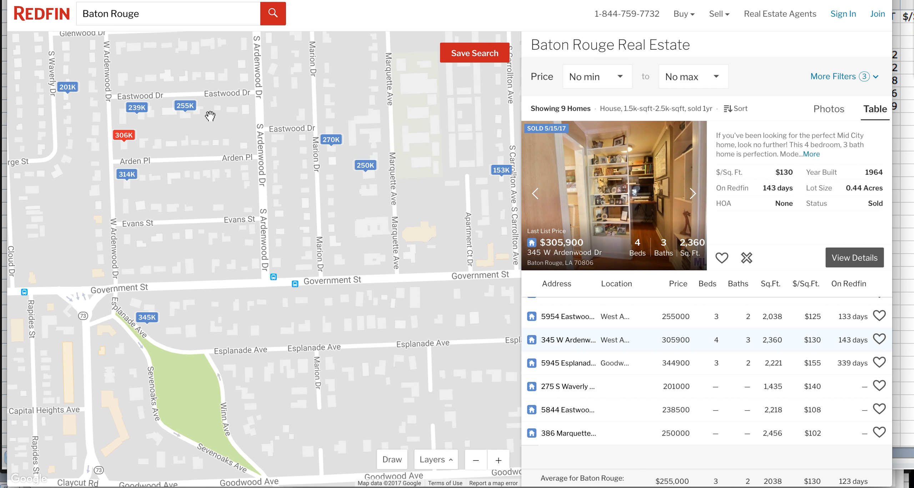
pyautogui.click(129, 176)
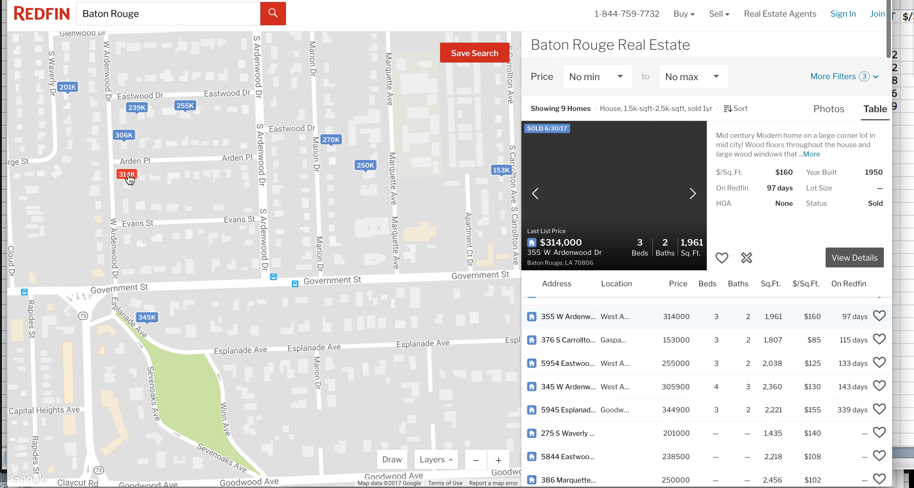
pyautogui.click(693, 195)
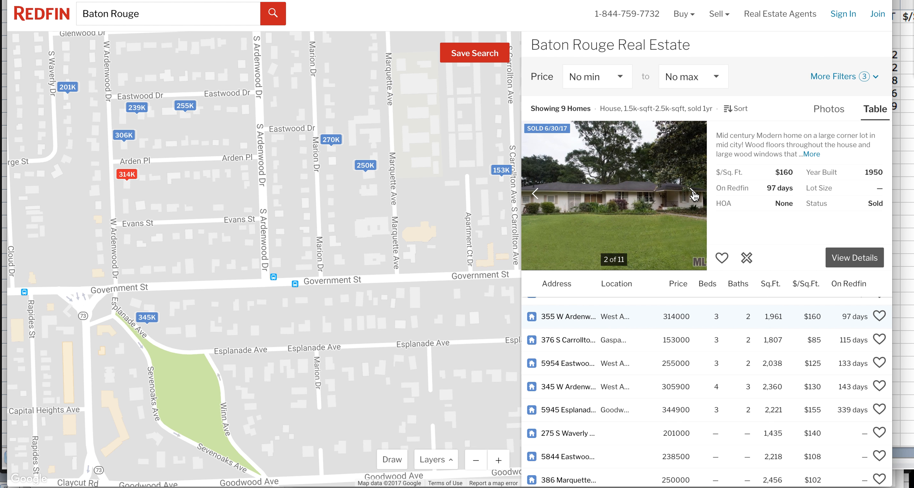
pyautogui.click(693, 195)
pyautogui.click(693, 195)
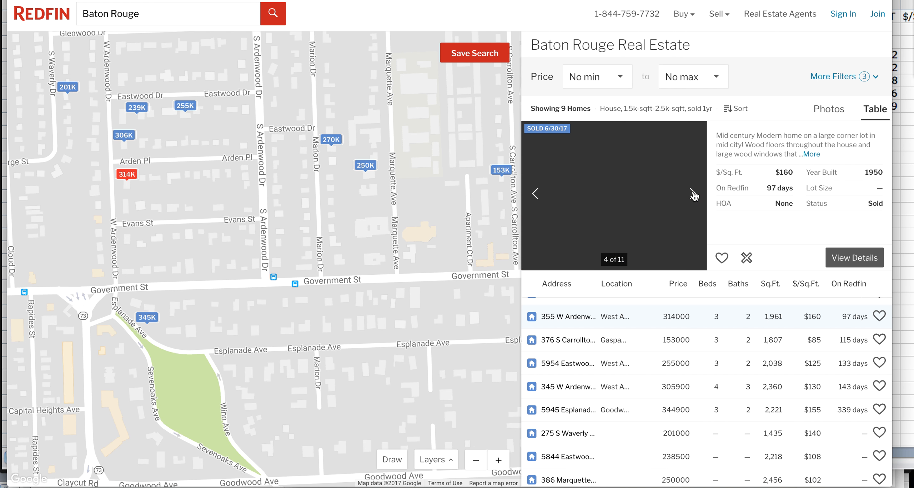
pyautogui.click(693, 195)
pyautogui.click(693, 195)
pyautogui.click(693, 195)
pyautogui.click(535, 194)
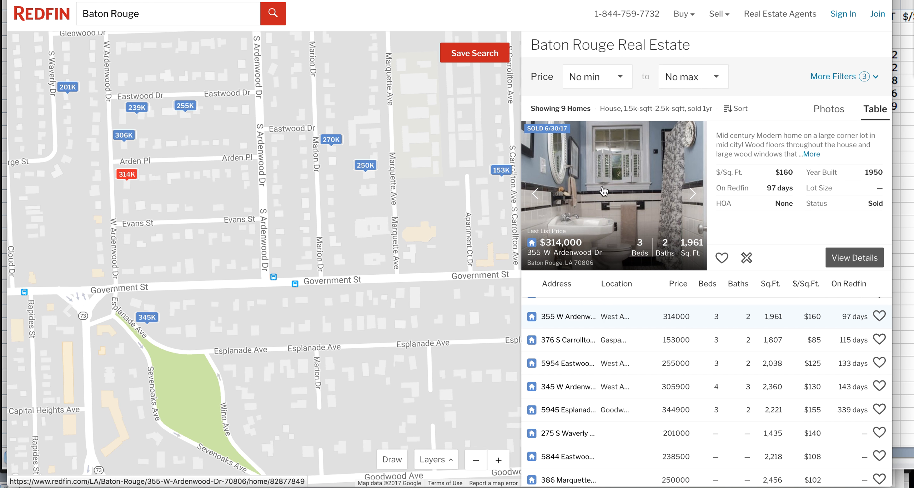
pyautogui.click(694, 195)
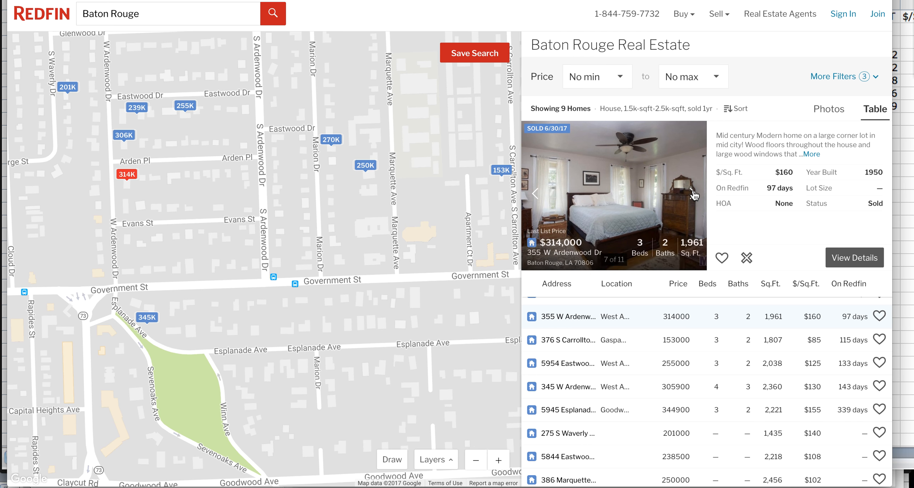
pyautogui.click(694, 195)
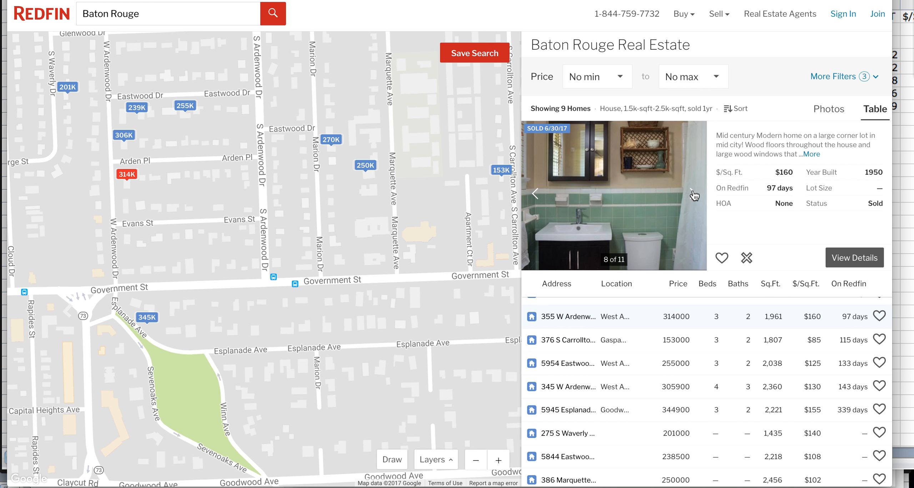
pyautogui.click(694, 195)
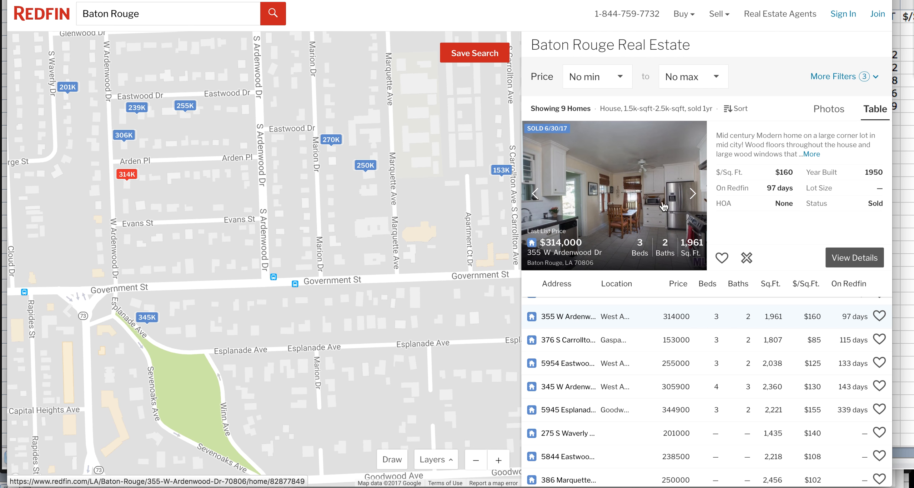
pyautogui.click(694, 195)
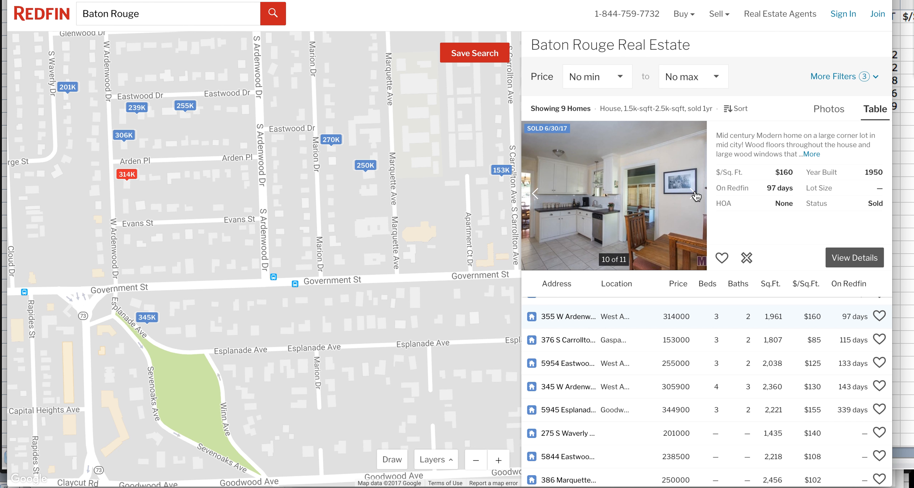
pyautogui.click(695, 195)
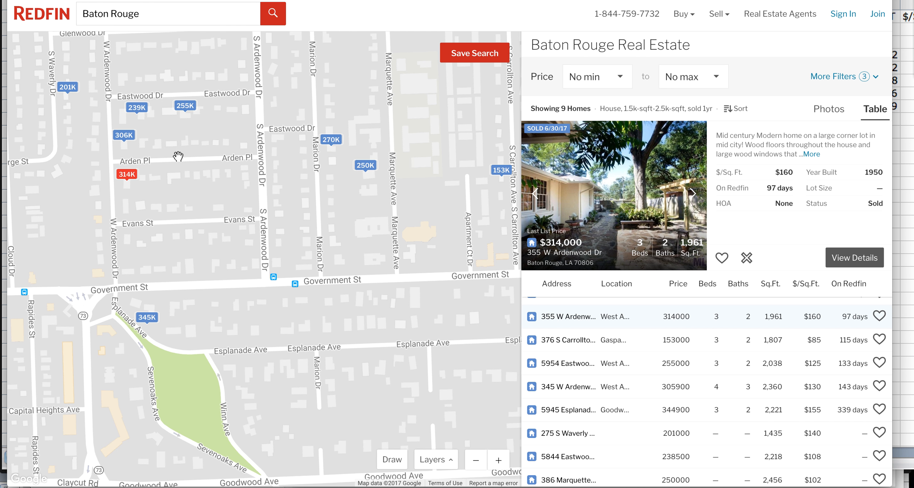
pyautogui.click(147, 318)
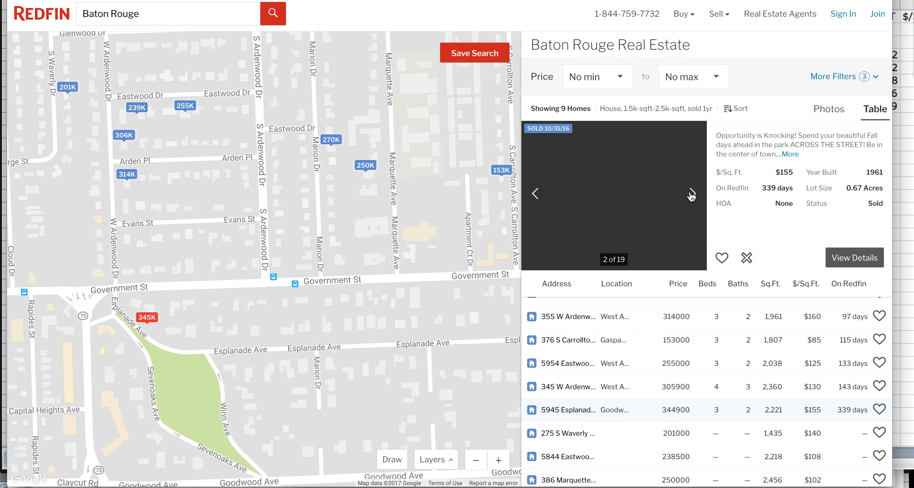
pyautogui.click(692, 193)
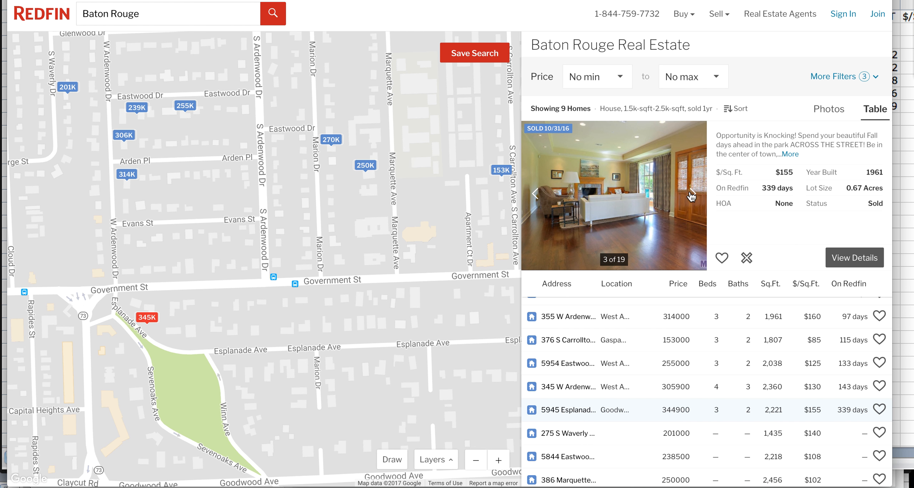
pyautogui.click(692, 194)
pyautogui.click(692, 193)
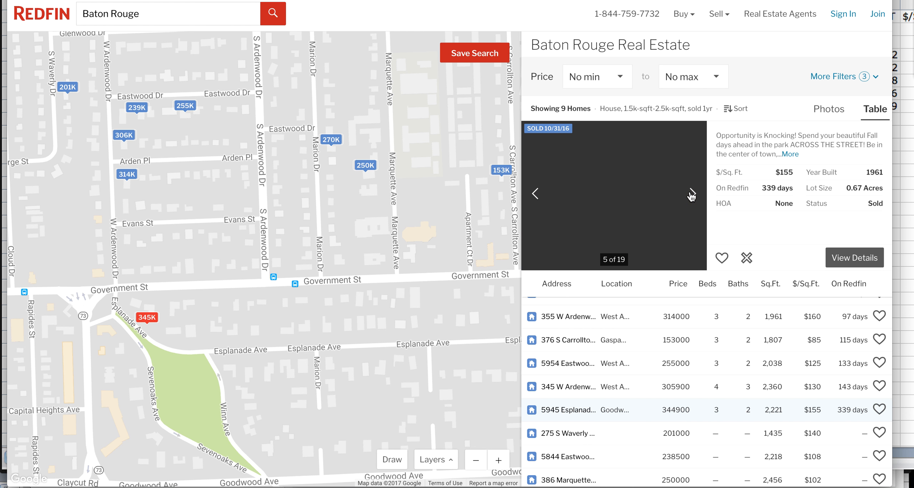
pyautogui.click(692, 193)
pyautogui.click(692, 194)
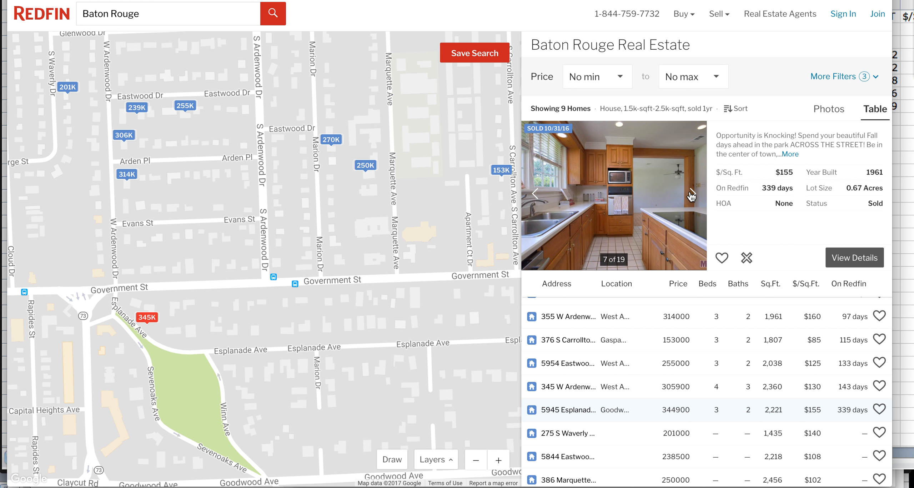
pyautogui.click(692, 194)
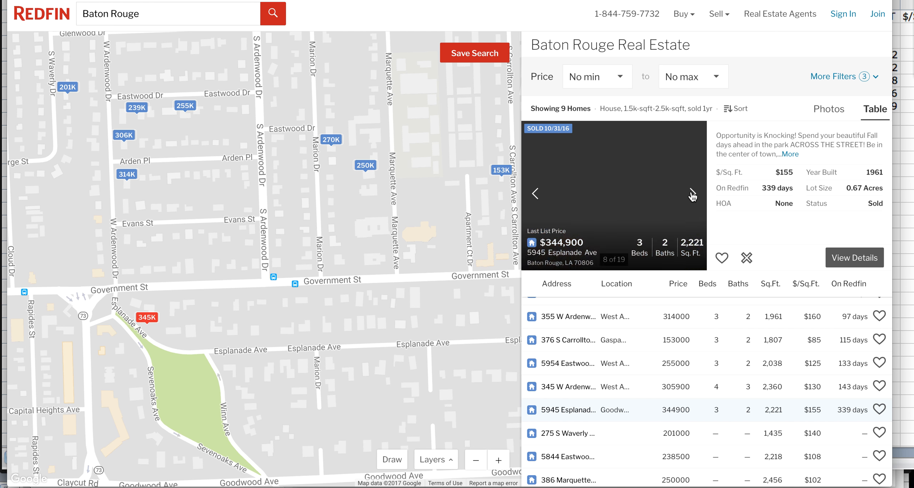
pyautogui.click(692, 193)
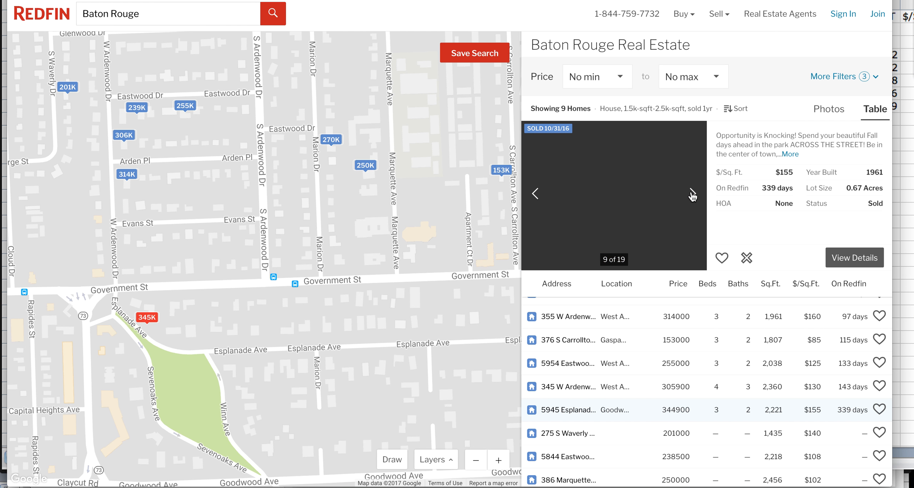
pyautogui.click(692, 193)
pyautogui.click(692, 194)
pyautogui.click(692, 194)
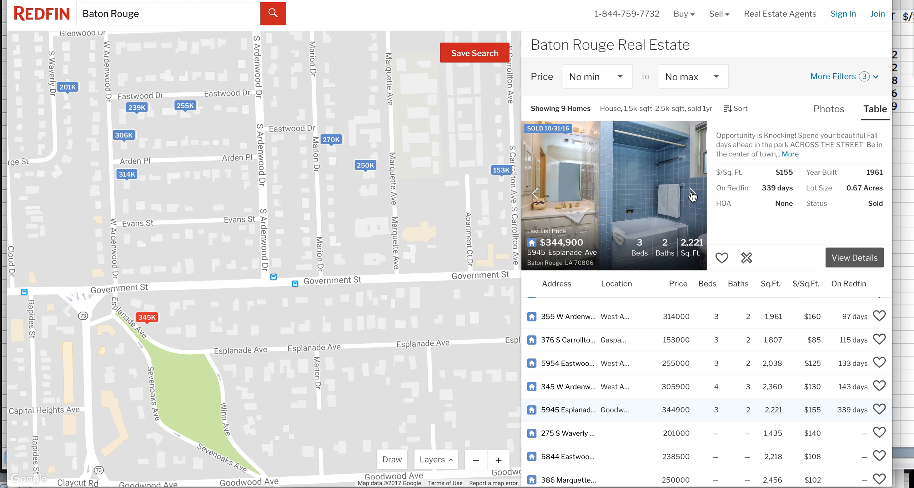
pyautogui.click(692, 195)
pyautogui.click(692, 195)
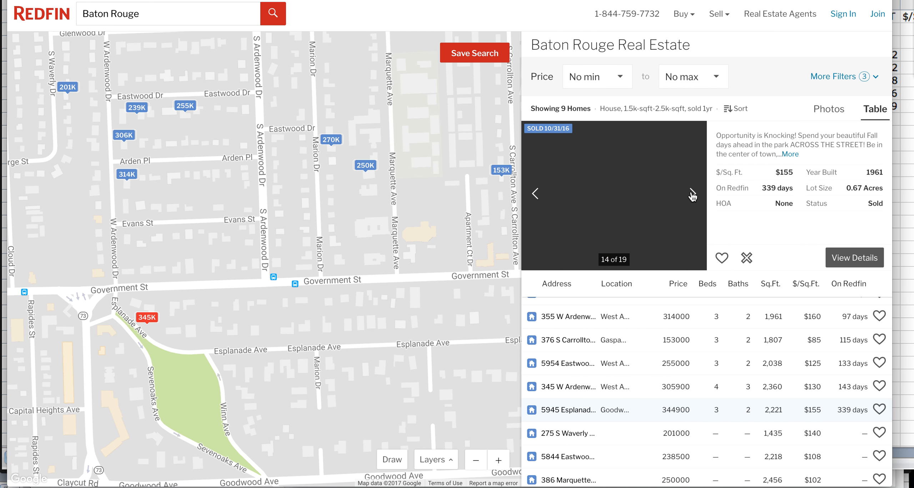
pyautogui.click(692, 194)
pyautogui.click(692, 195)
pyautogui.click(692, 195)
pyautogui.click(692, 194)
pyautogui.click(692, 195)
pyautogui.click(692, 195)
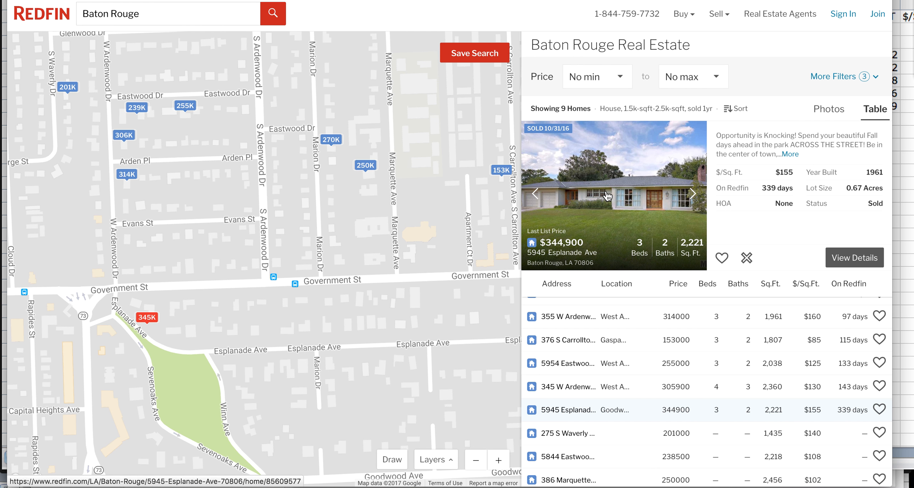
pyautogui.click(262, 0)
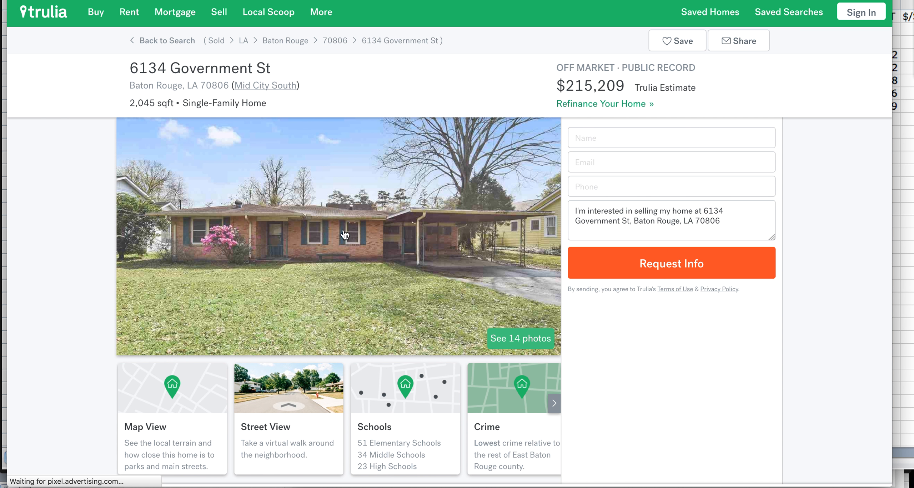
pyautogui.scroll(-2, 472, 279)
pyautogui.scroll(-4, 471, 279)
pyautogui.scroll(6, 471, 278)
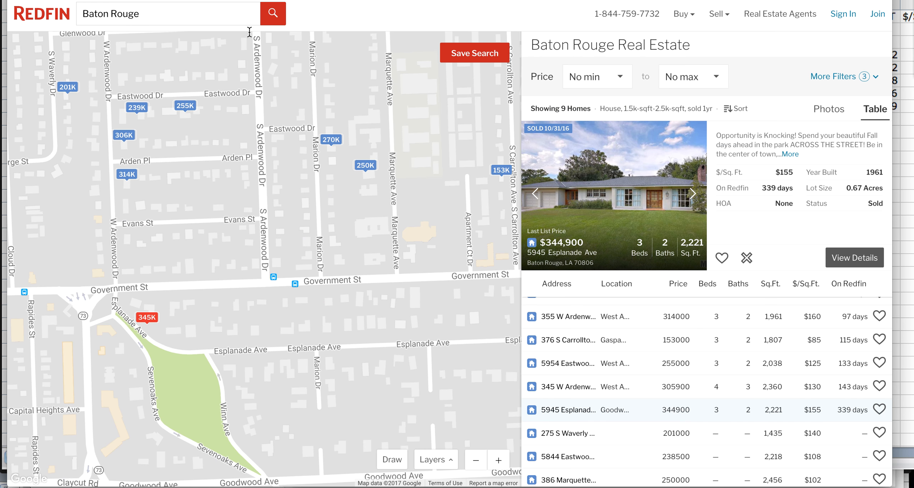
pyautogui.click(237, 0)
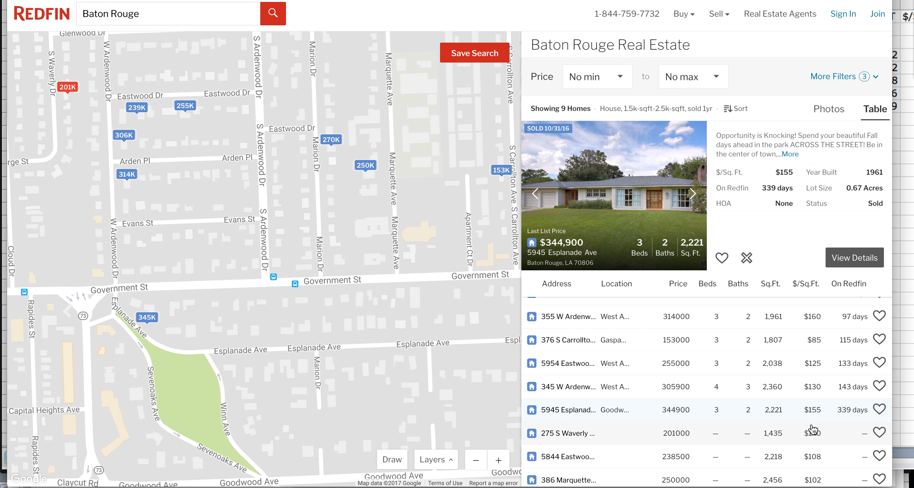
pyautogui.scroll(-3, 813, 428)
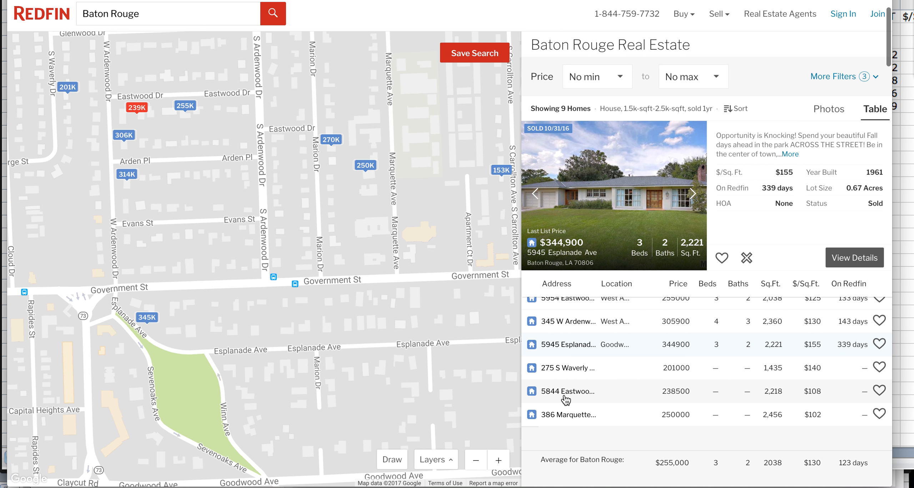
pyautogui.click(567, 394)
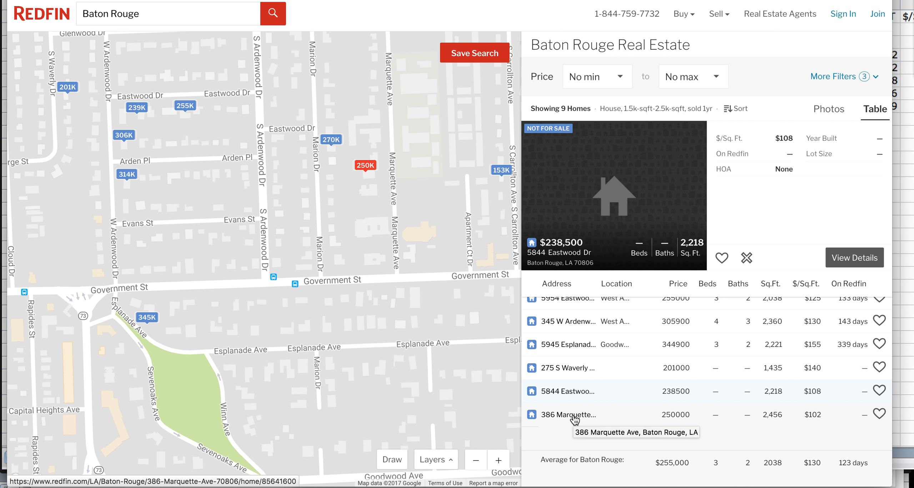
pyautogui.click(575, 420)
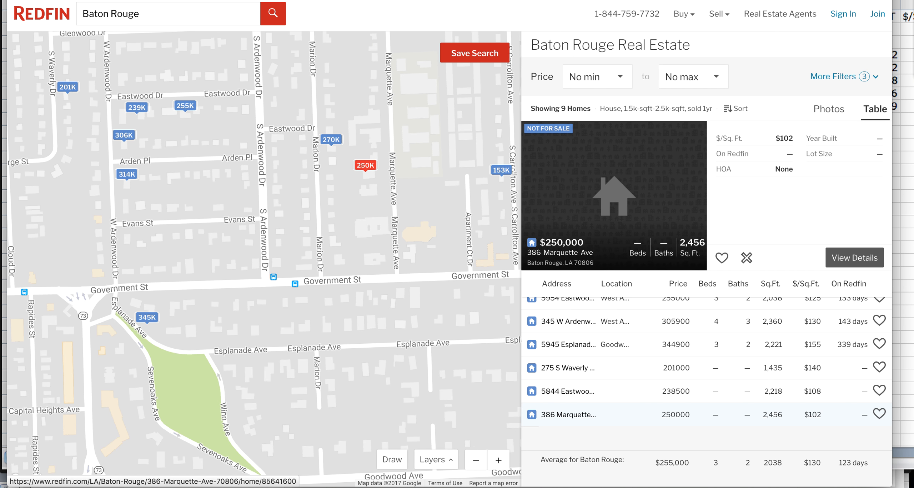
pyautogui.click(537, 482)
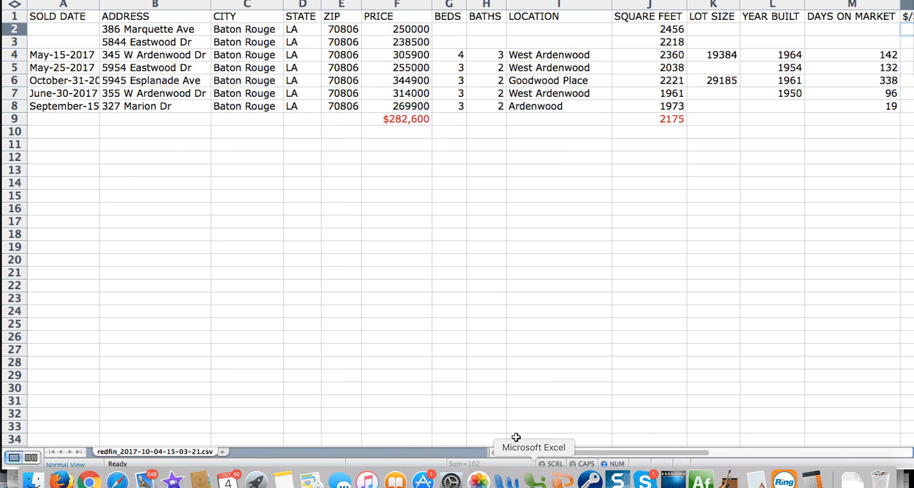
# Delete the two incomplete comp rows (rows 2–3) and check the updated average $/sq ft
pyautogui.hscroll(3, 679, 97)
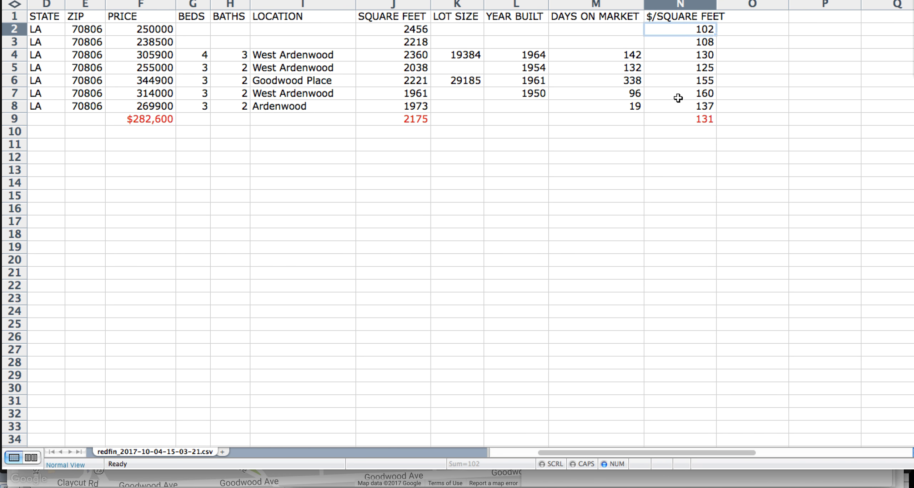
pyautogui.moveTo(14, 29); pyautogui.dragTo(14, 36)
pyautogui.rightClick(15, 37)
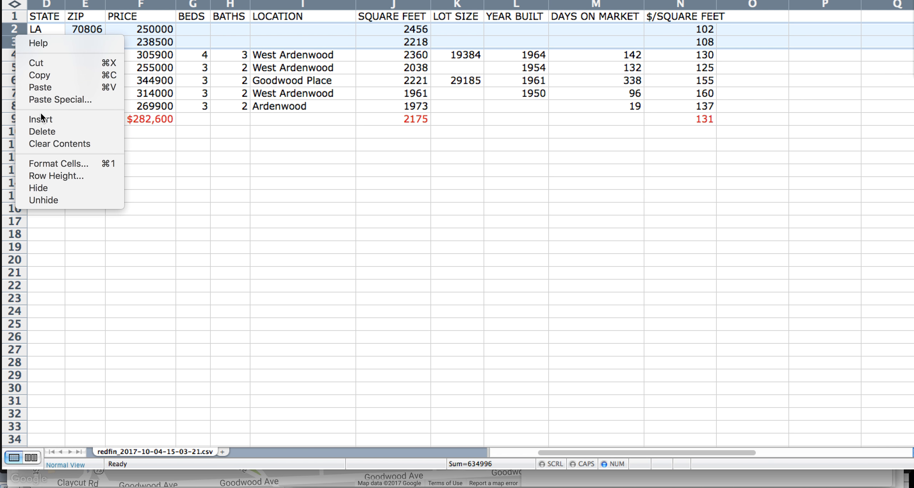
pyautogui.click(42, 131)
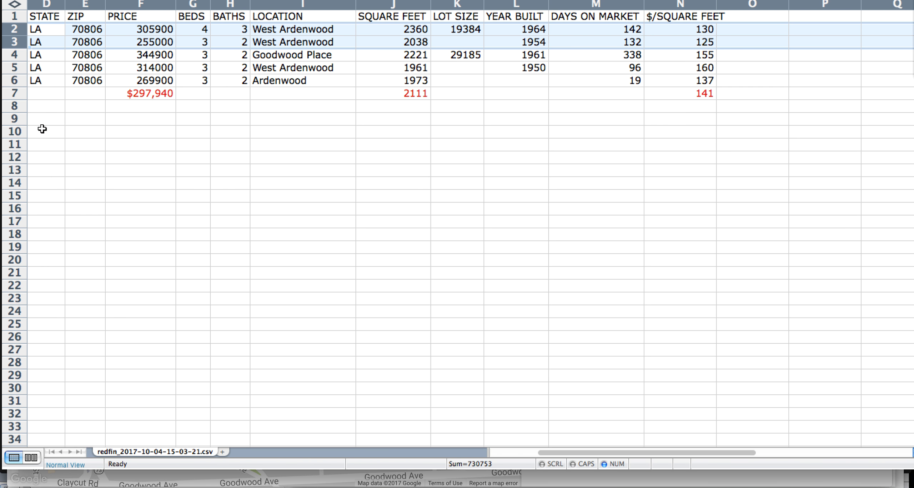
pyautogui.click(331, 144)
pyautogui.click(656, 96)
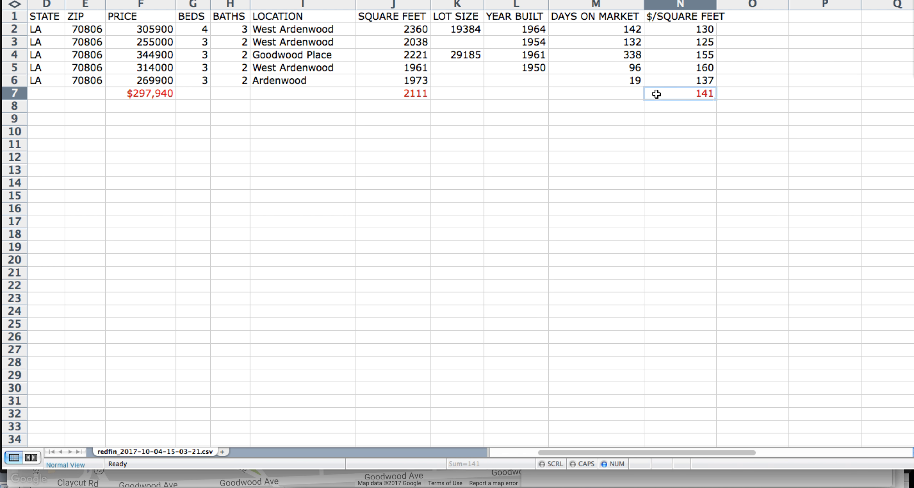
pyautogui.click(665, 69)
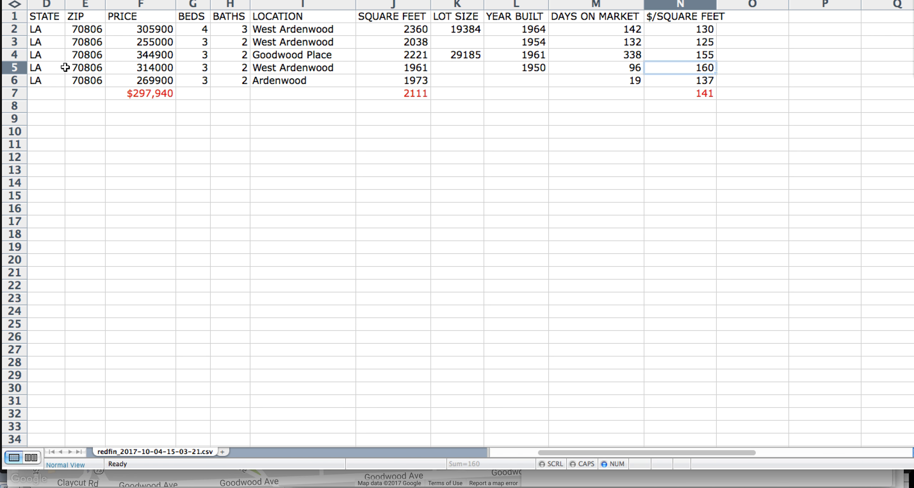
# Delete the $314,000 West Ardenwood comp row and review the days-on-market values
pyautogui.click(14, 68)
pyautogui.rightClick(14, 68)
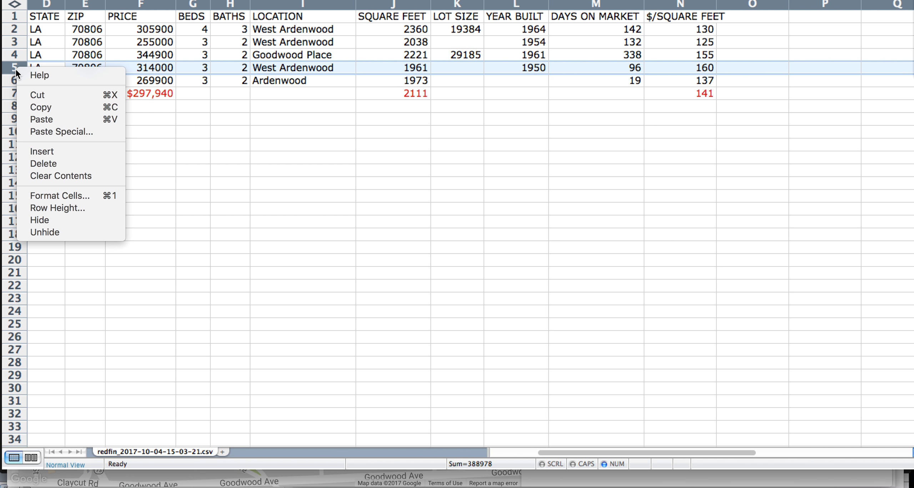
pyautogui.click(46, 163)
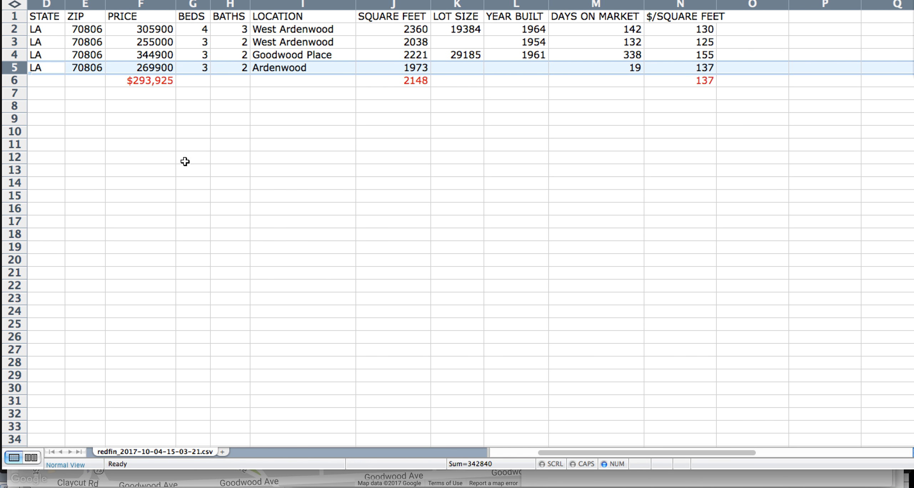
pyautogui.click(582, 32)
pyautogui.click(580, 42)
pyautogui.click(581, 55)
pyautogui.click(581, 67)
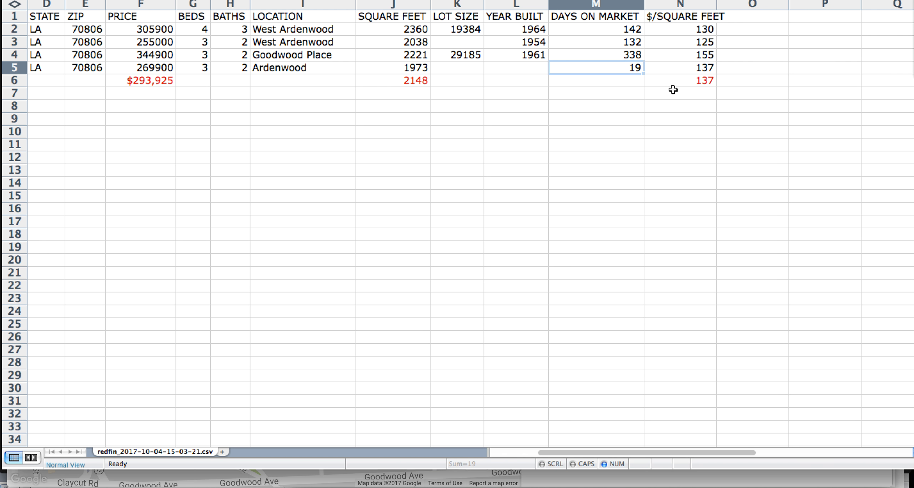
# Compare the remaining $/sq ft values against the red 137 average
pyautogui.click(703, 83)
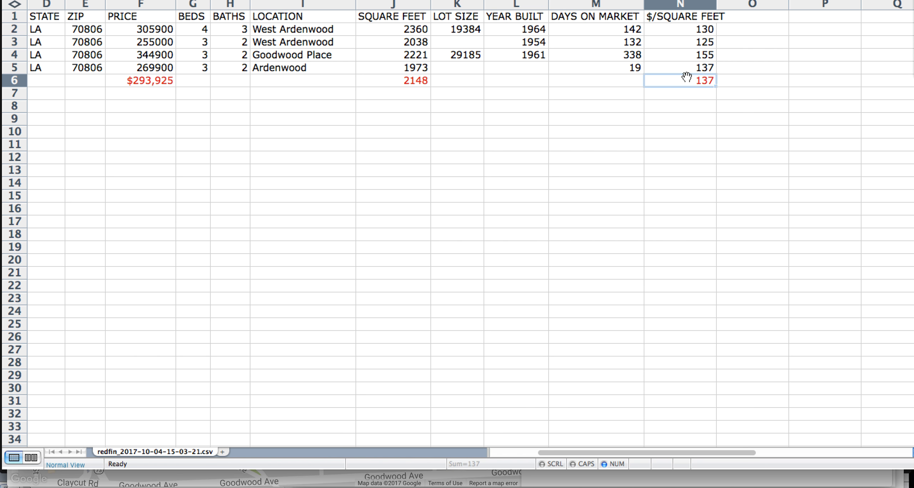
pyautogui.click(696, 55)
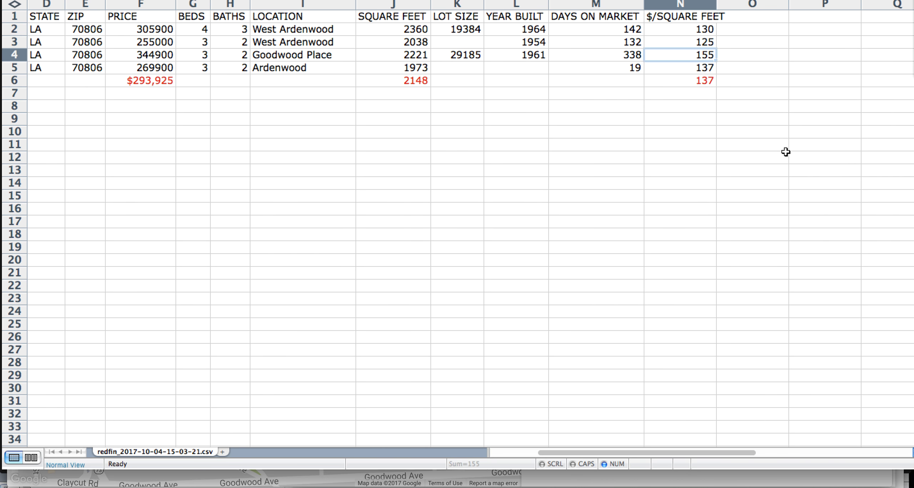
pyautogui.press('Down')
pyautogui.press('Up')
pyautogui.press('Up')
pyautogui.press('Up')
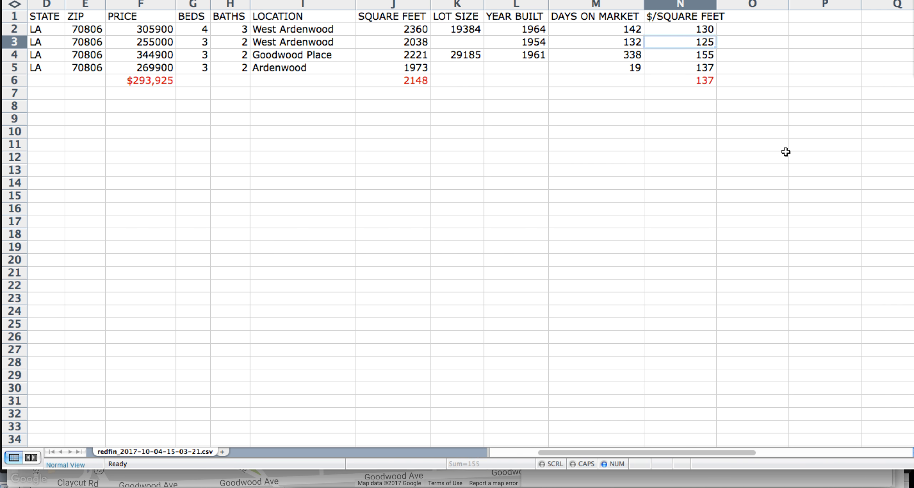
pyautogui.click(706, 82)
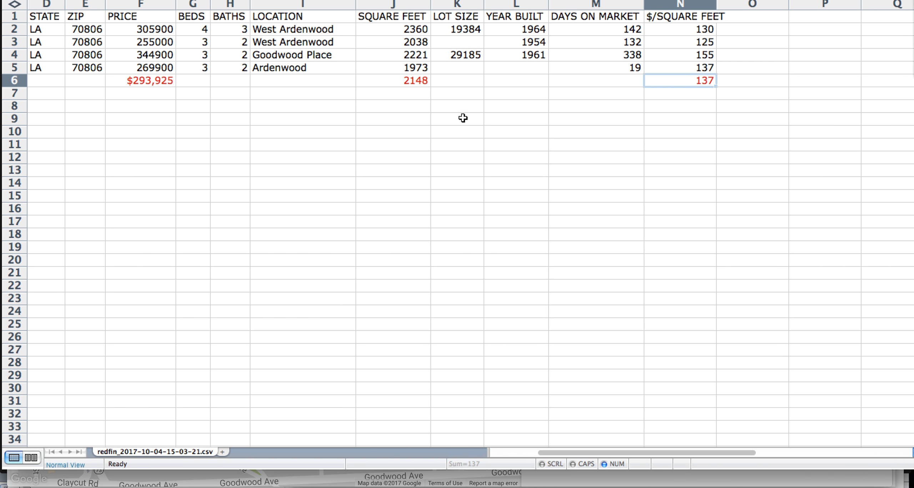
pyautogui.click(521, 123)
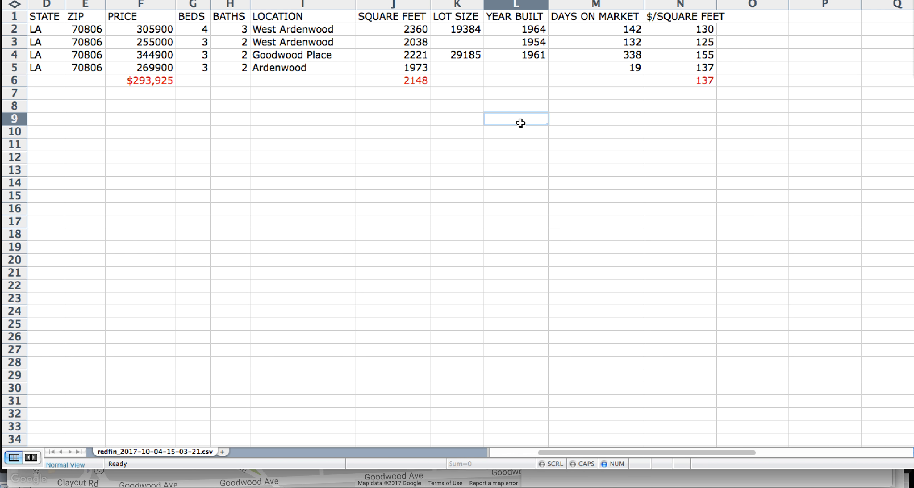
# Enter 2045 sq ft in L9 and the estimate formula =L9*N6 in M9
pyautogui.write('2045')
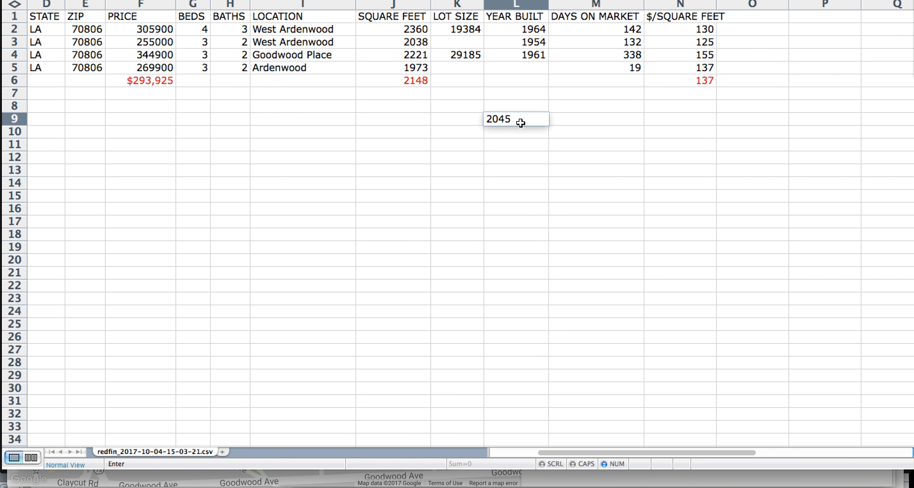
pyautogui.press('Tab')
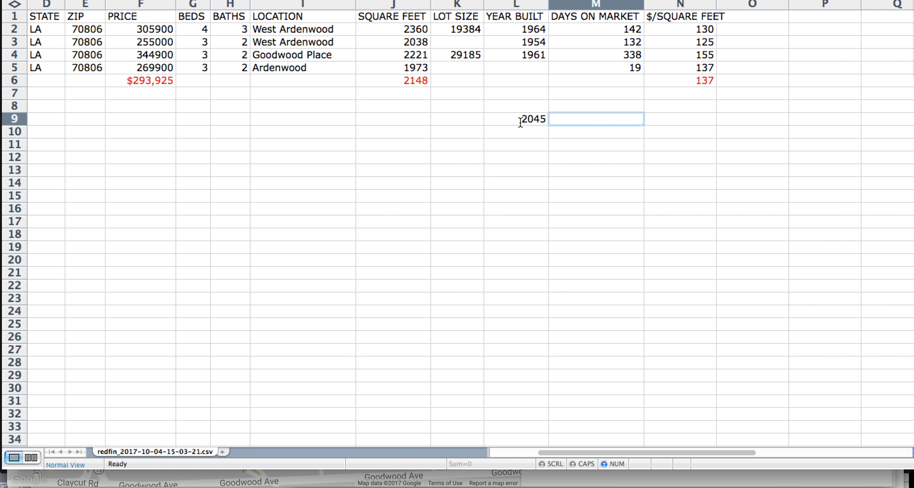
pyautogui.click(656, 82)
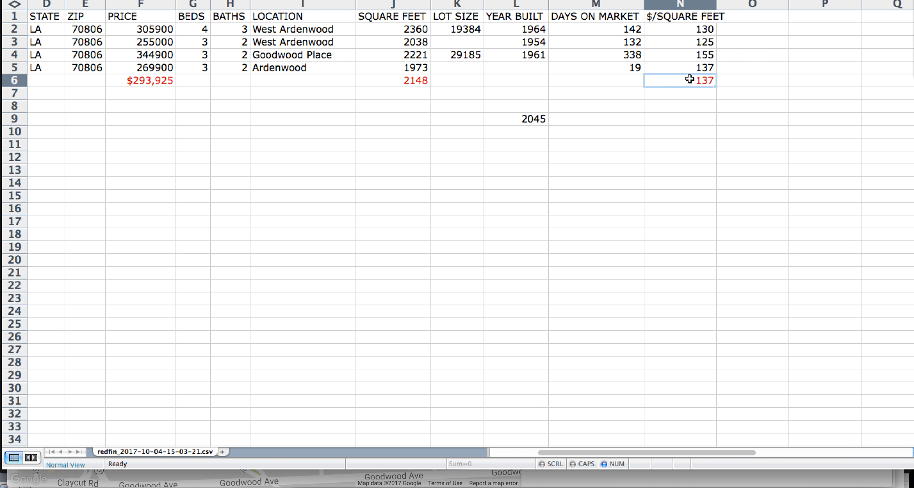
pyautogui.click(600, 122)
pyautogui.write('=')
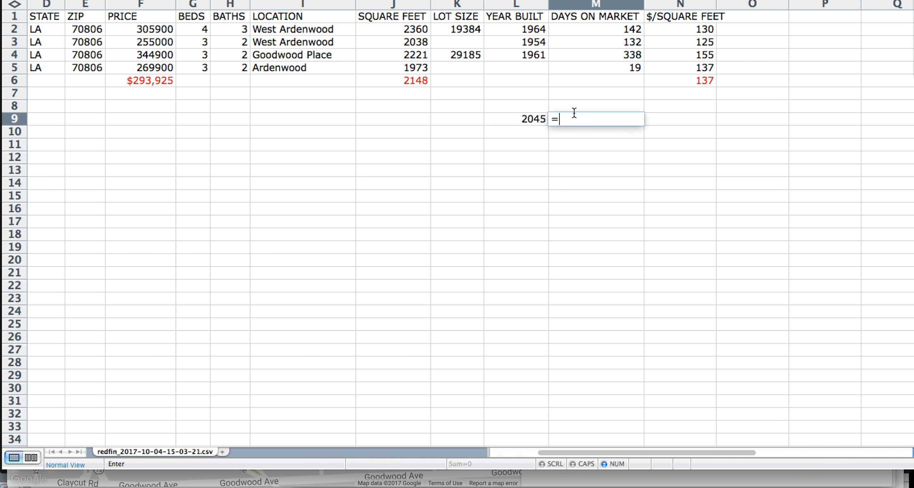
pyautogui.click(535, 120)
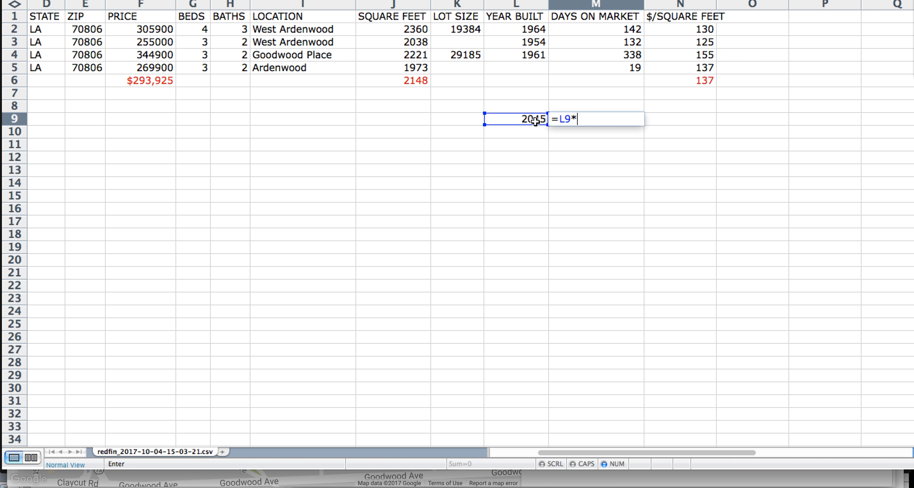
pyautogui.write('*')
pyautogui.click(690, 82)
pyautogui.press('Return')
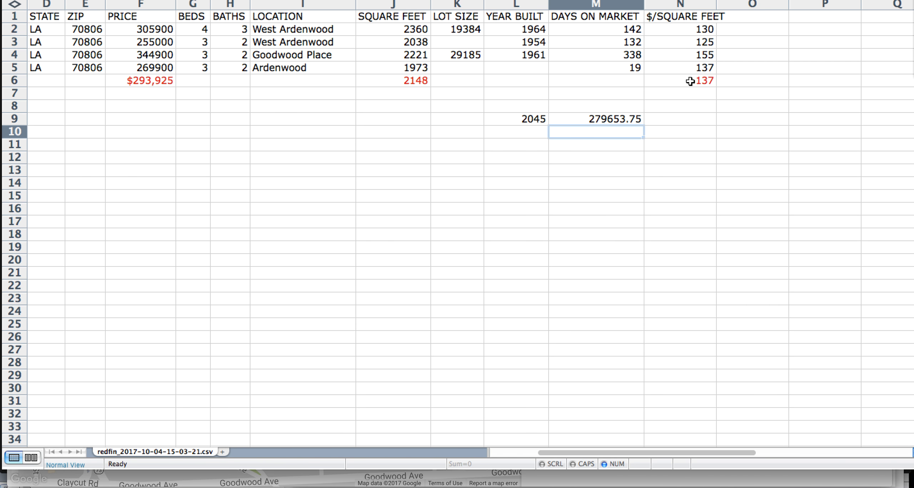
# Format the M9 estimate as currency, showing $279,653.75
pyautogui.click(614, 118)
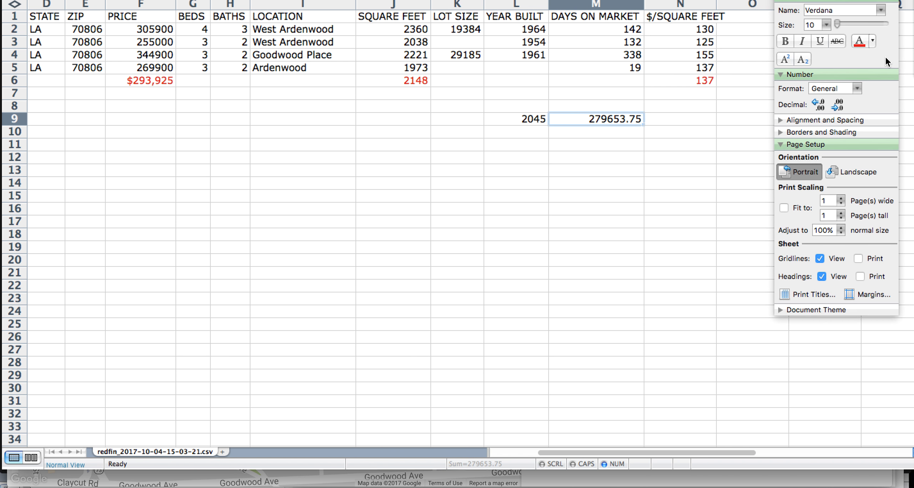
pyautogui.click(857, 88)
pyautogui.click(830, 123)
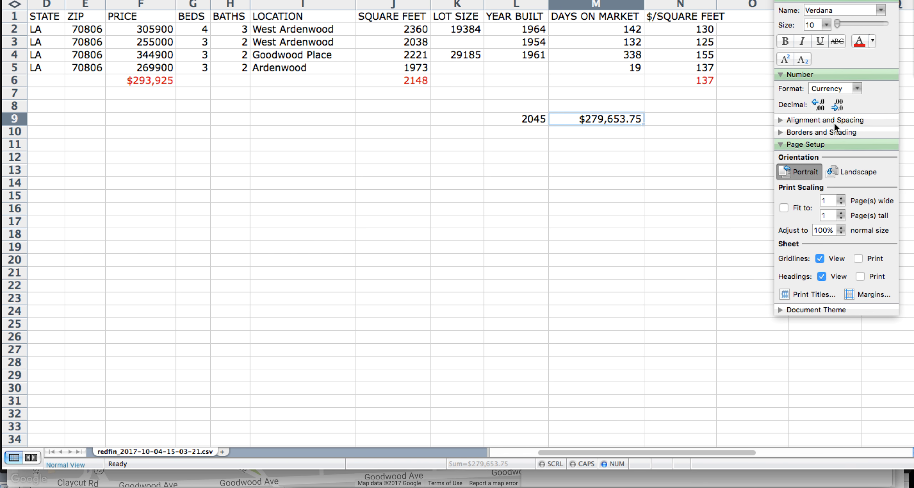
pyautogui.click(780, 1)
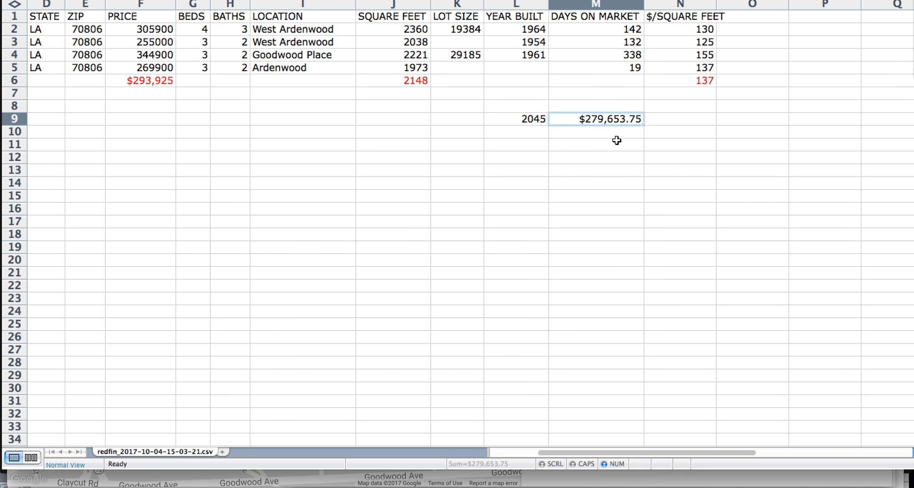
pyautogui.click(599, 146)
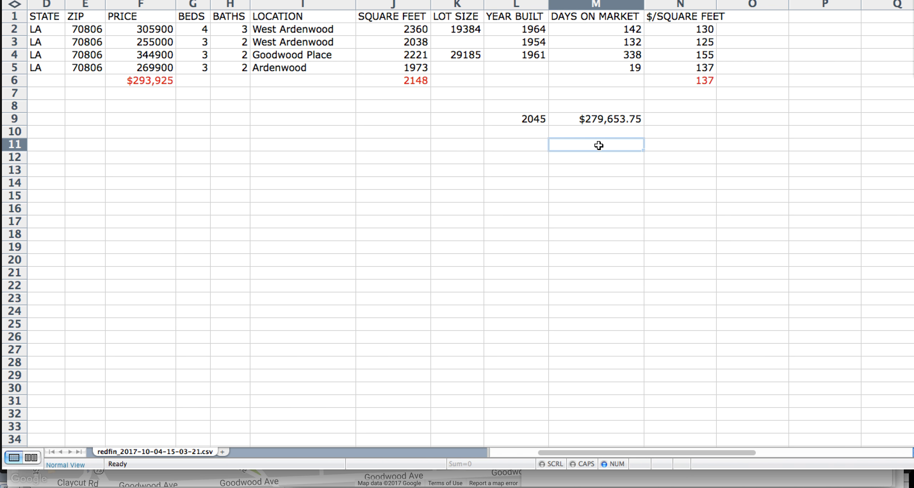
# Type 'car port vs 2 car' in M11 and 'busy road' in M12
pyautogui.write('no ')
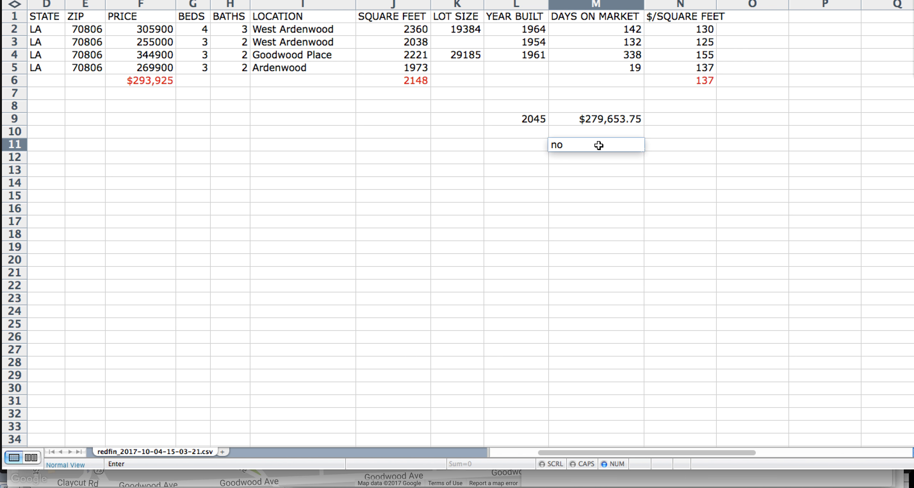
pyautogui.write('gara')
pyautogui.click(600, 158)
pyautogui.write('busy road')
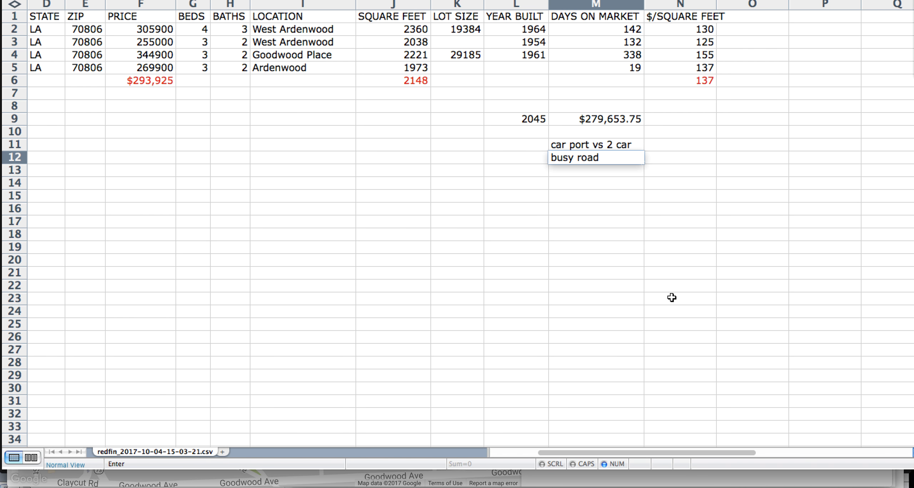
pyautogui.press('Return')
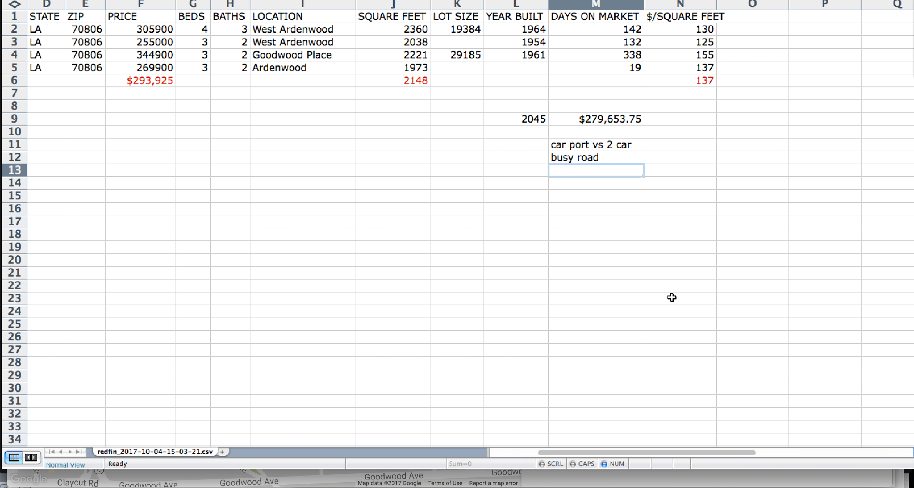
pyautogui.press('Return')
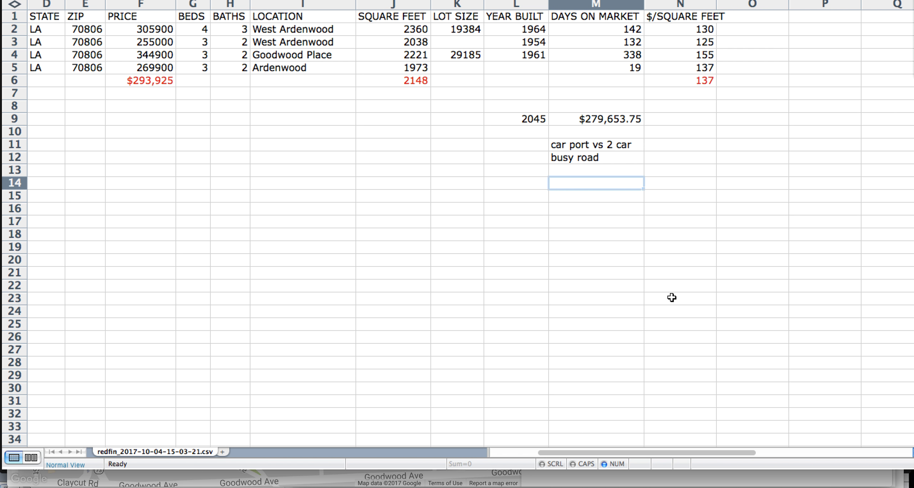
pyautogui.press('Up')
pyautogui.press('Up')
pyautogui.press('Up')
pyautogui.press('Right')
pyautogui.press('Right')
pyautogui.press('Left')
pyautogui.press('Left')
pyautogui.press('Right')
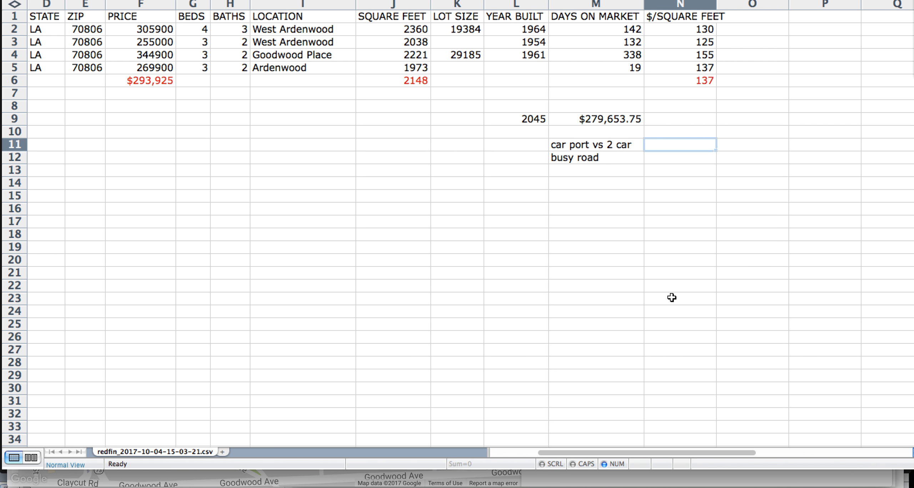
pyautogui.press('Up')
pyautogui.press('Up')
pyautogui.press('Up')
pyautogui.press('Up')
pyautogui.press('Up')
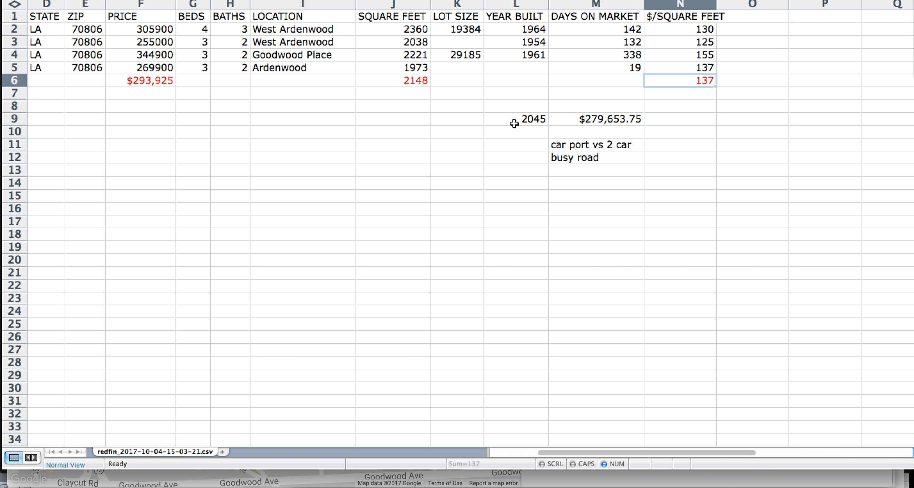
# Enter a 125 $/sq ft rate in K9 and make M9 =K9*L9, giving $255,625.00
pyautogui.click(459, 121)
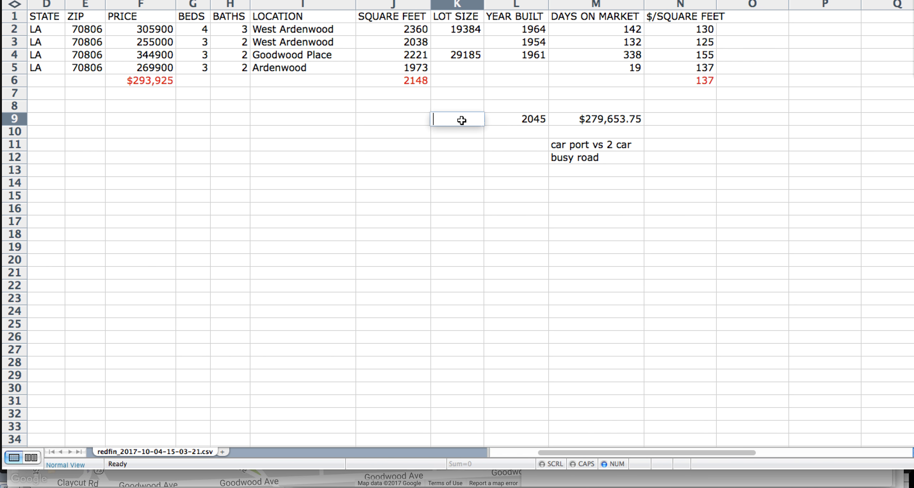
pyautogui.write('1254')
pyautogui.press('BackSpace')
pyautogui.press('BackSpace')
pyautogui.write('5')
pyautogui.click(596, 121)
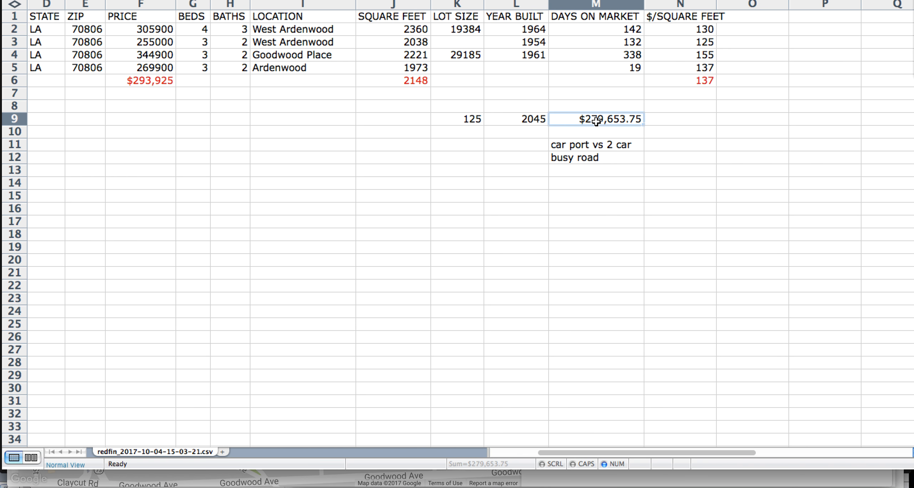
pyautogui.write('=')
pyautogui.click(465, 120)
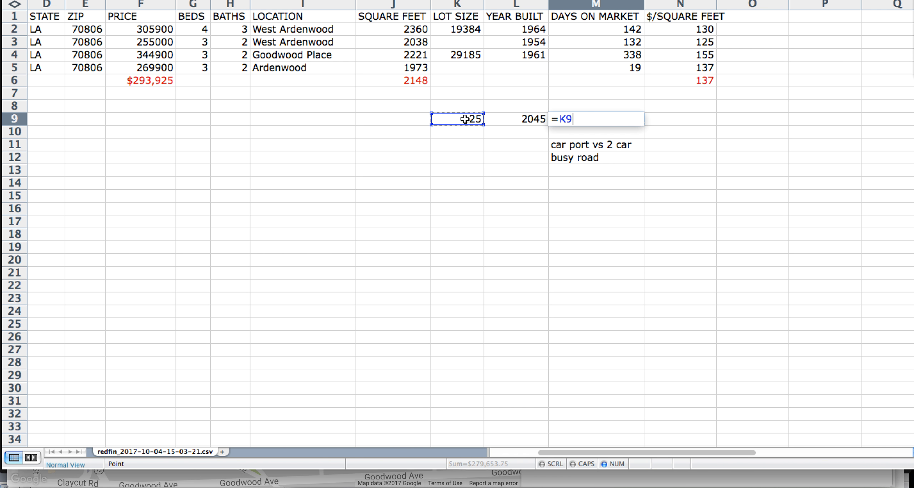
pyautogui.write('*')
pyautogui.click(500, 117)
pyautogui.press('Return')
# Select the 'car port vs 2 car' and 'busy road' notes in M11:M12
pyautogui.click(584, 122)
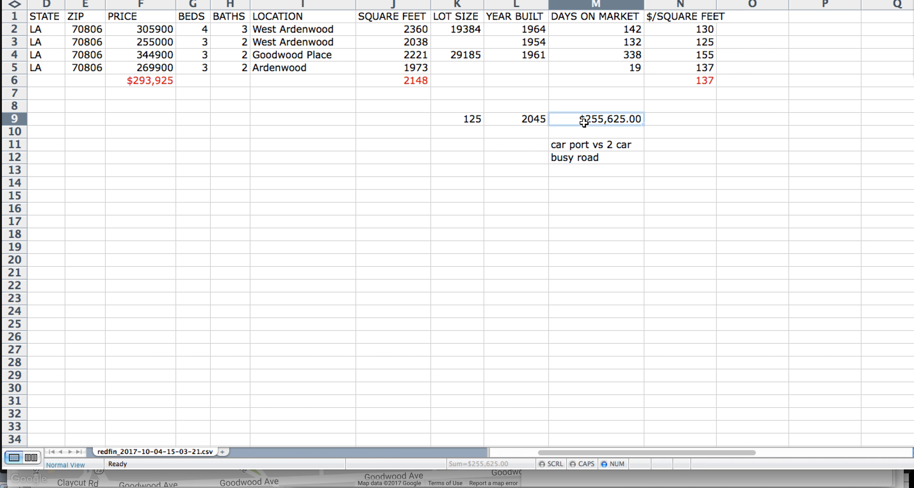
pyautogui.click(600, 147)
pyautogui.hotkey('shift', 'Down')
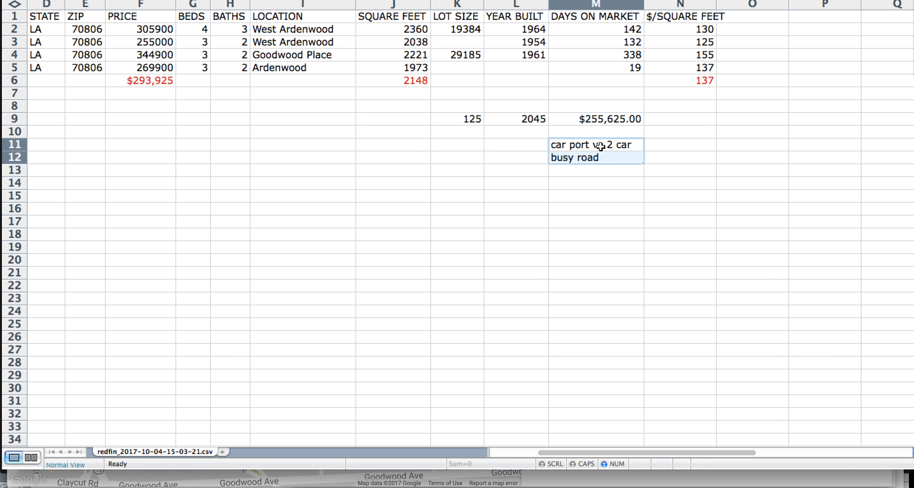
pyautogui.press('Up')
pyautogui.press('Down')
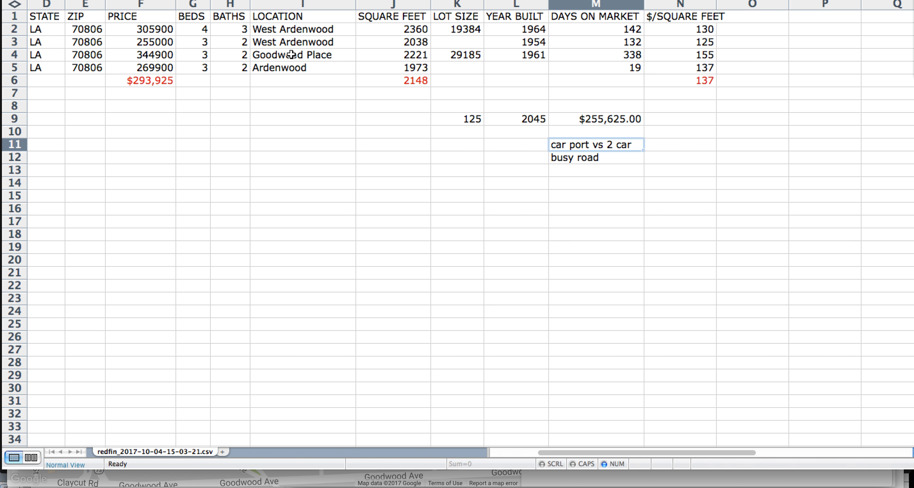
pyautogui.hscroll(-3, 291, 54)
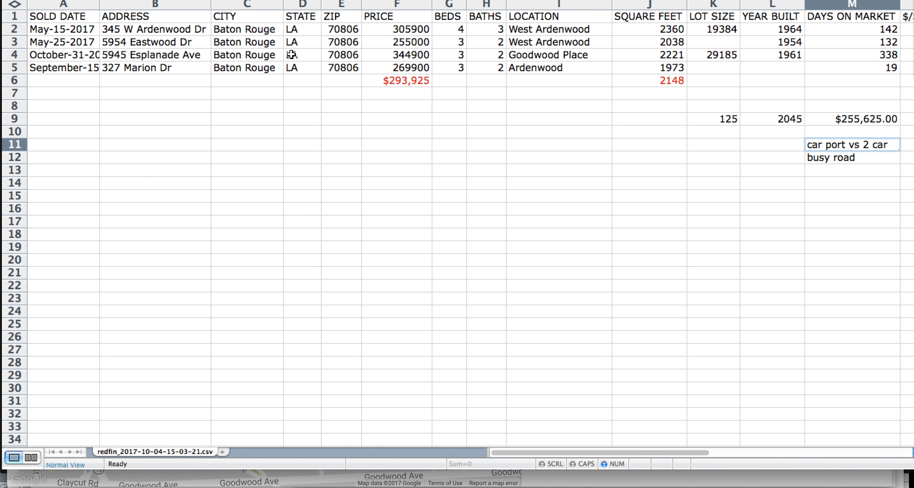
pyautogui.hscroll(5, 291, 55)
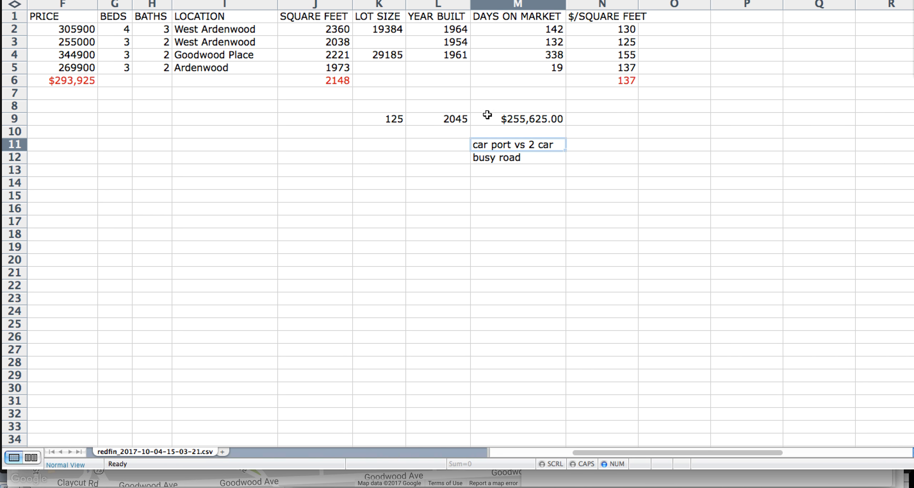
pyautogui.click(513, 159)
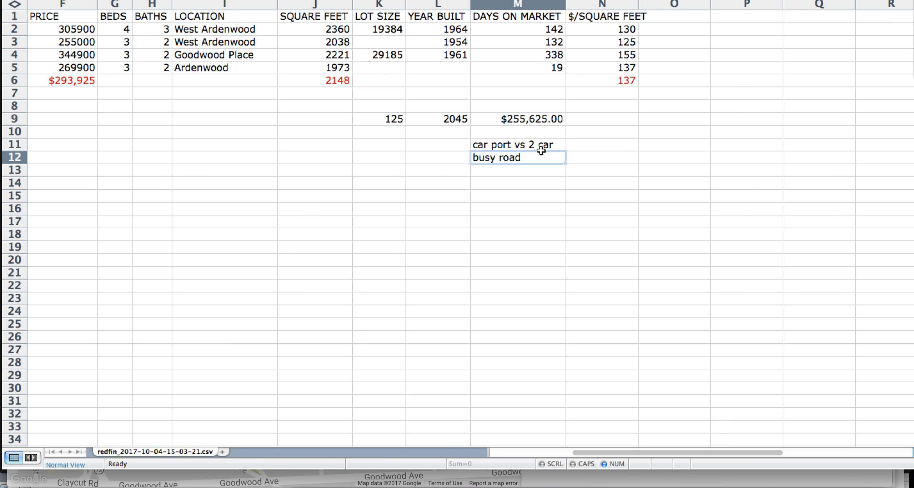
pyautogui.click(535, 144)
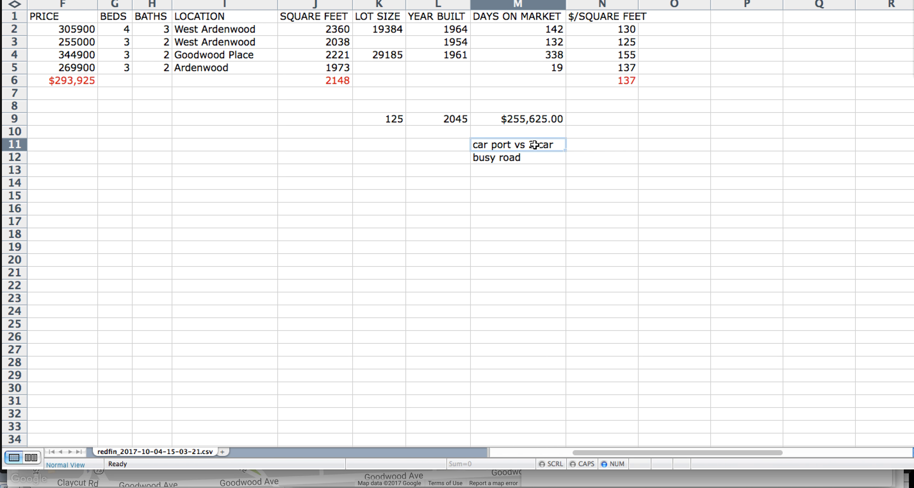
pyautogui.click(535, 159)
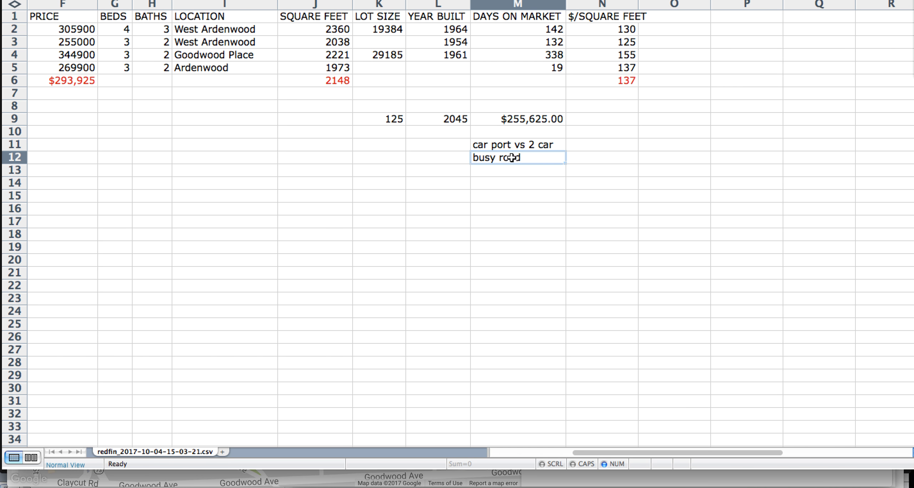
pyautogui.click(514, 145)
pyautogui.click(514, 159)
# Enter 137 as the K9 price per square foot and check the recalculated estimate
pyautogui.click(391, 120)
pyautogui.write('137')
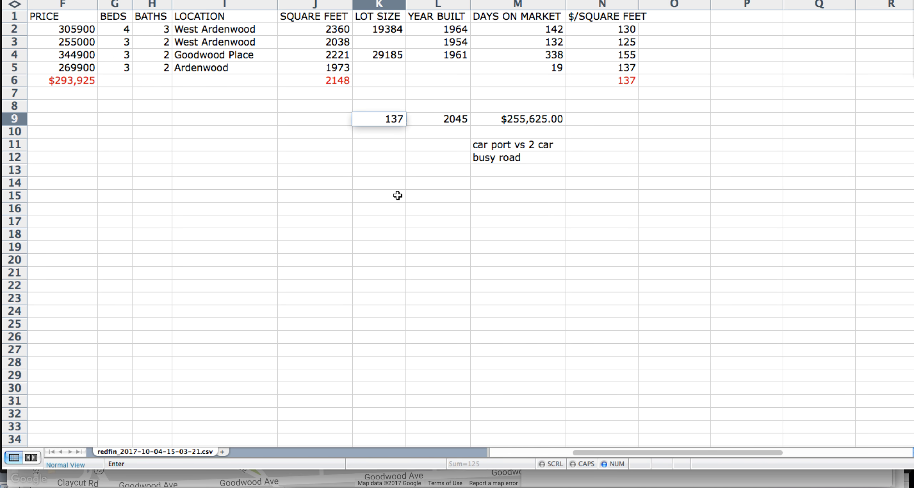
pyautogui.press('Tab')
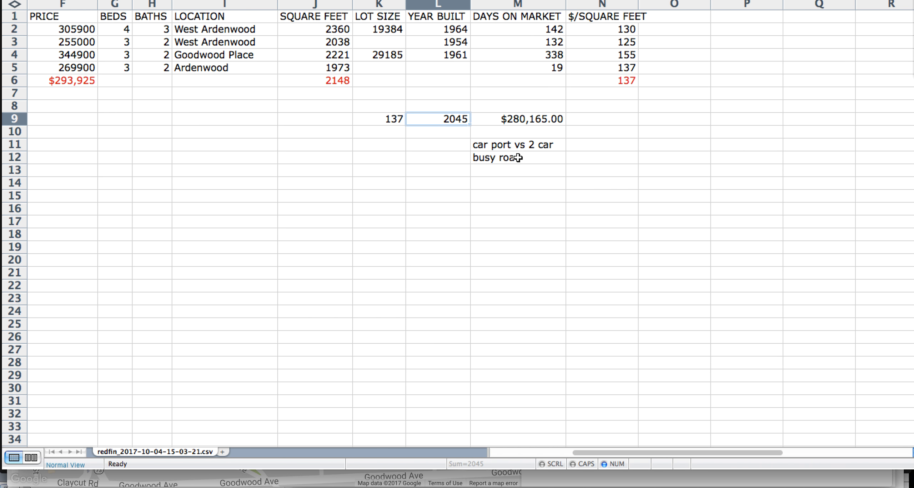
pyautogui.click(546, 122)
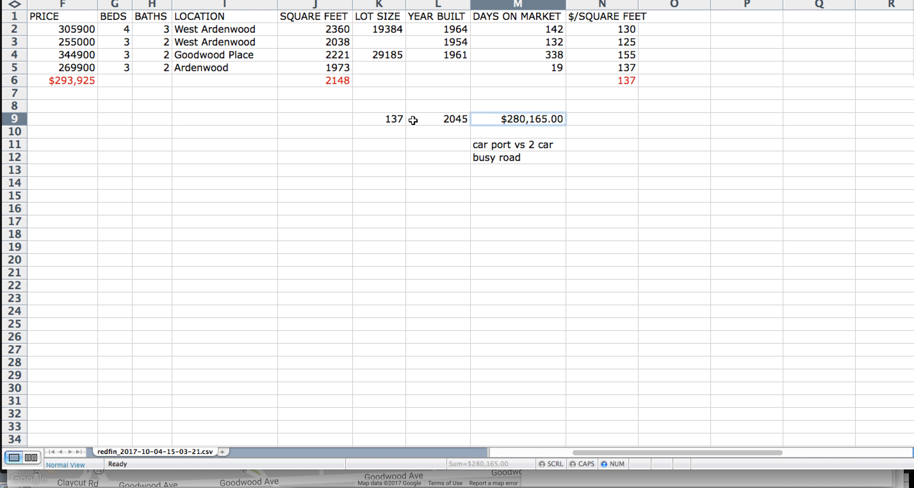
pyautogui.click(392, 120)
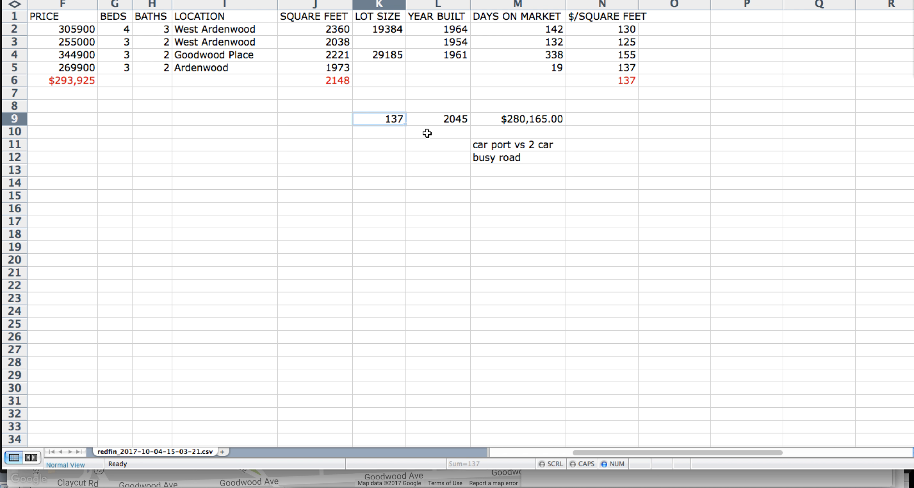
pyautogui.click(383, 148)
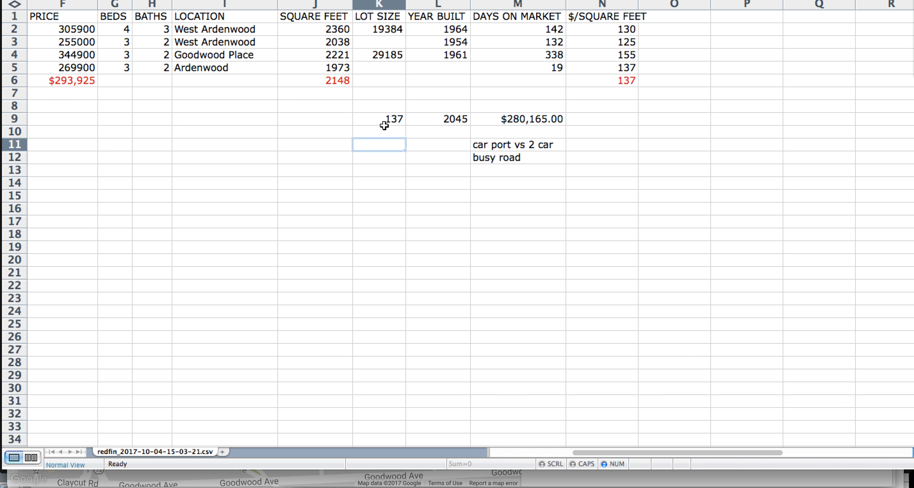
pyautogui.click(386, 122)
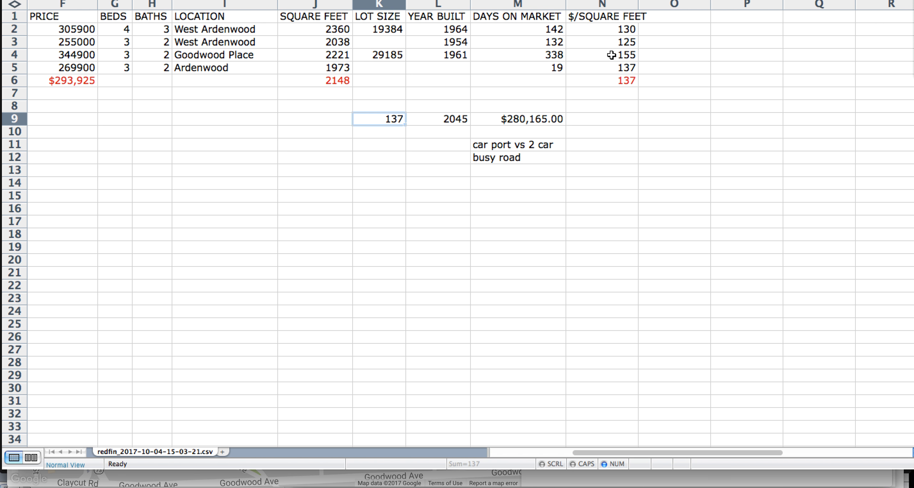
# Try 155 per square foot in K9 and compare it with the 155 comp in N4
pyautogui.write('155')
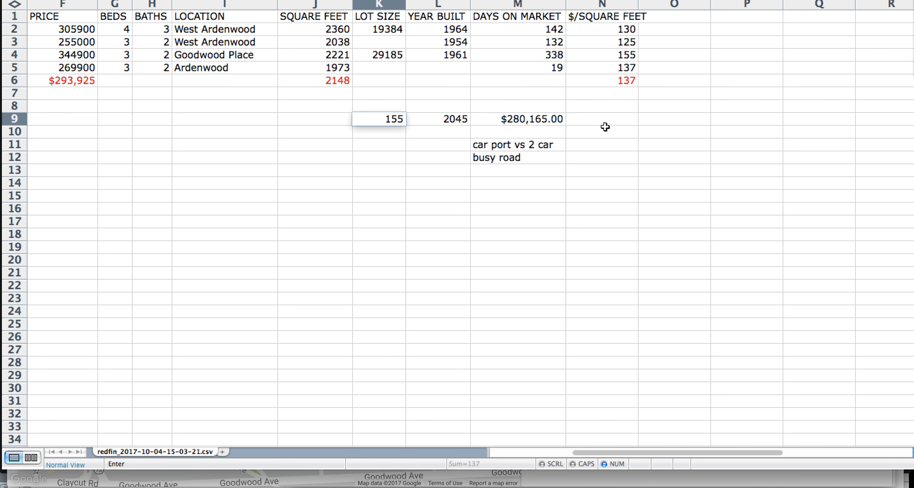
pyautogui.press('Tab')
pyautogui.click(555, 121)
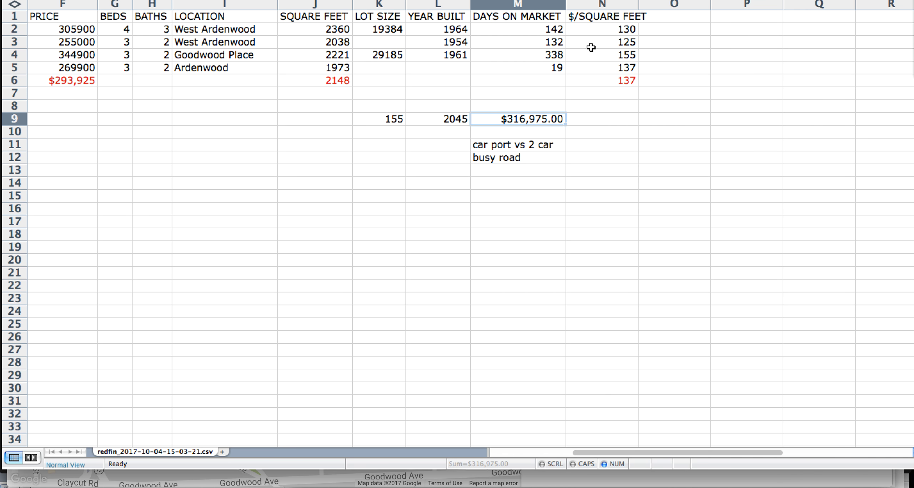
pyautogui.click(575, 52)
pyautogui.click(388, 120)
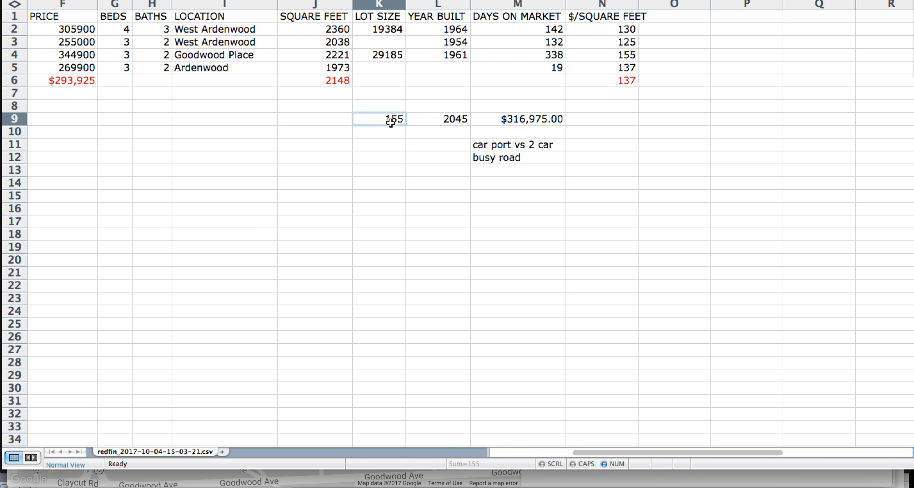
# Go back to 137, then settle on 130, making the estimate $265,850.00
pyautogui.write('13')
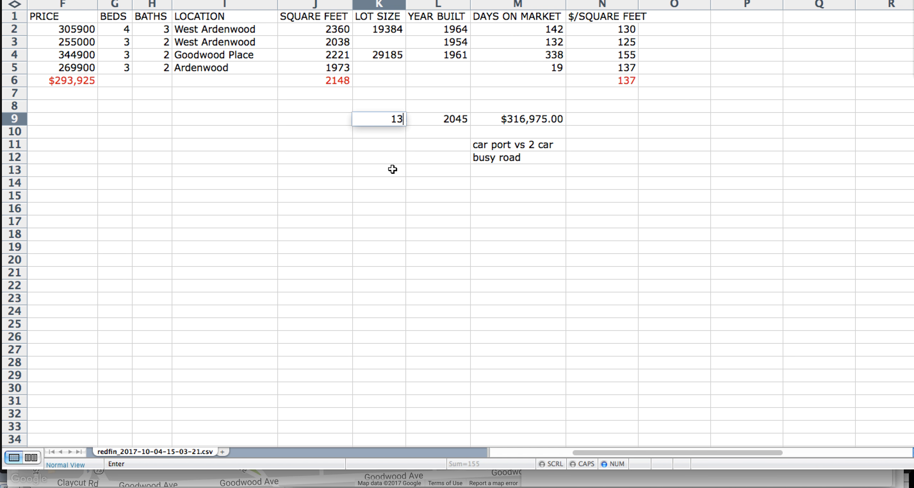
pyautogui.write('7')
pyautogui.click(393, 170)
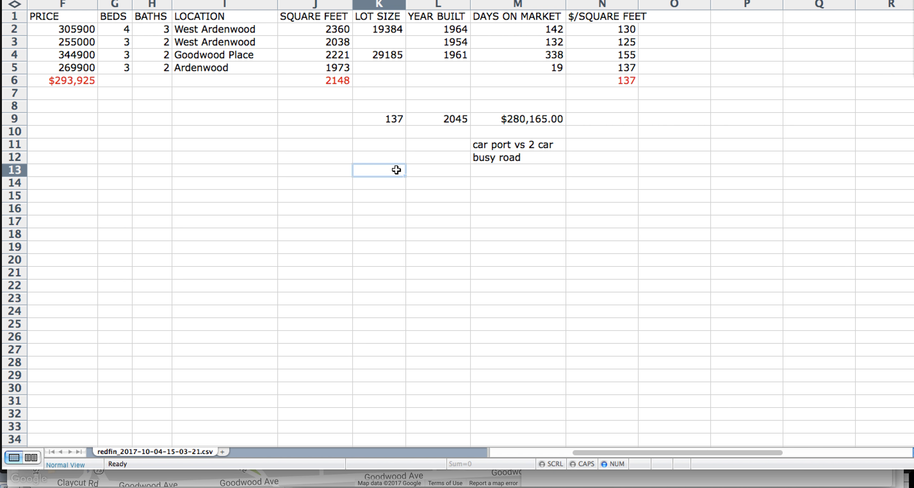
pyautogui.click(404, 122)
pyautogui.write('1')
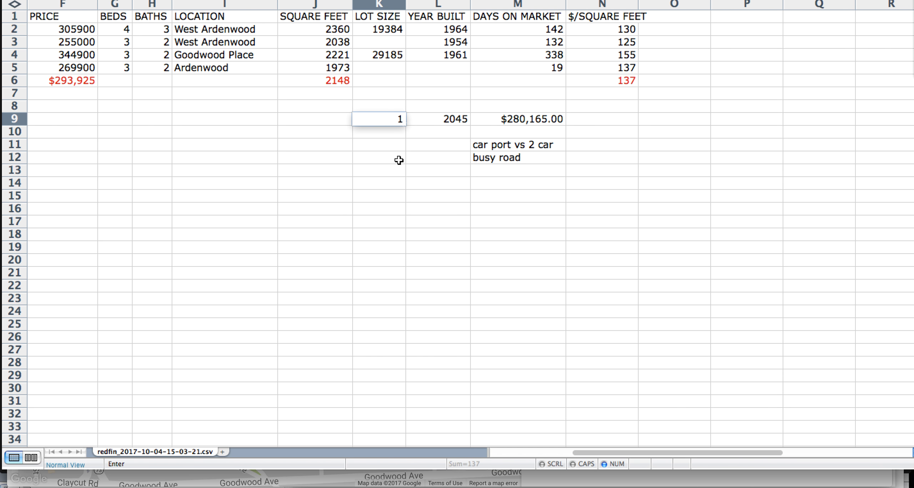
pyautogui.write('30')
pyautogui.press('Tab')
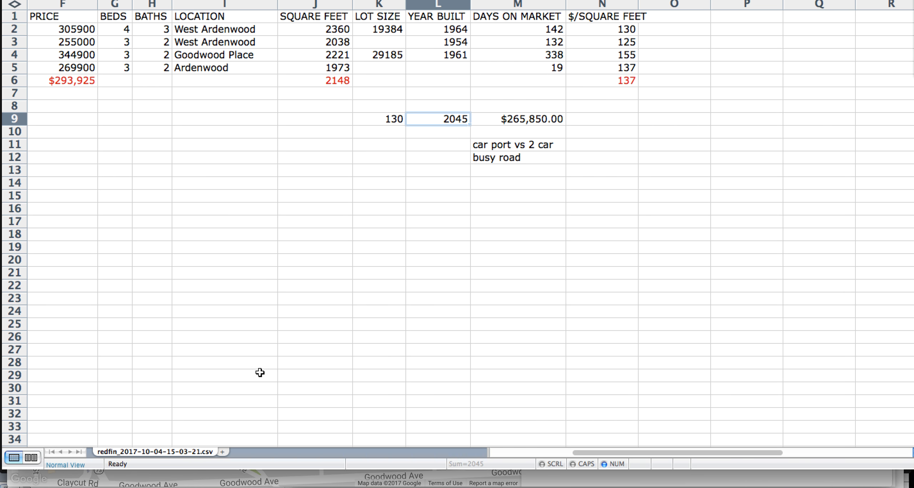
pyautogui.moveTo(118, 486)
pyautogui.click(61, 480)
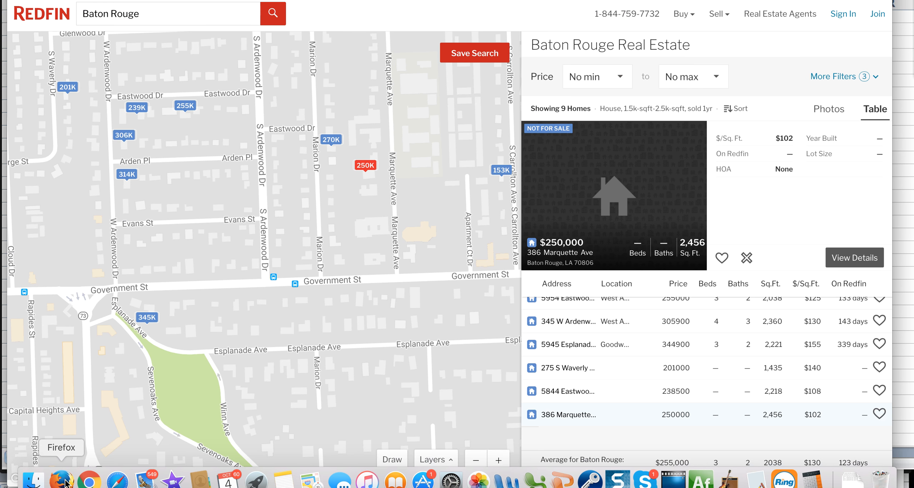
pyautogui.click(150, 1)
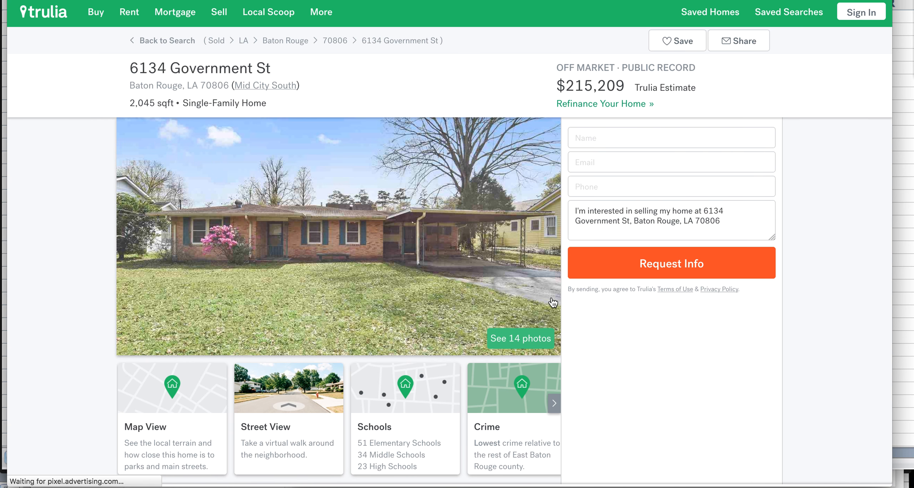
pyautogui.click(526, 250)
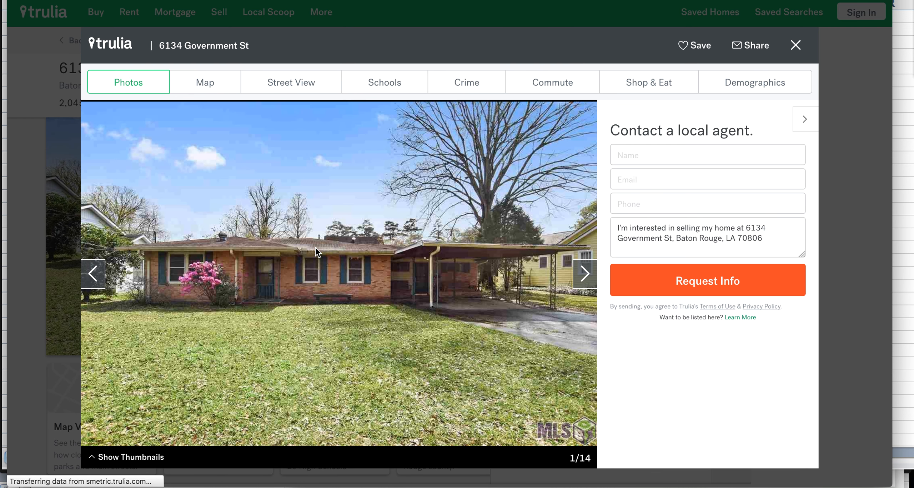
# Step past the interior room, kitchen and living room to the bathroom, photo 5 of 14
pyautogui.click(586, 278)
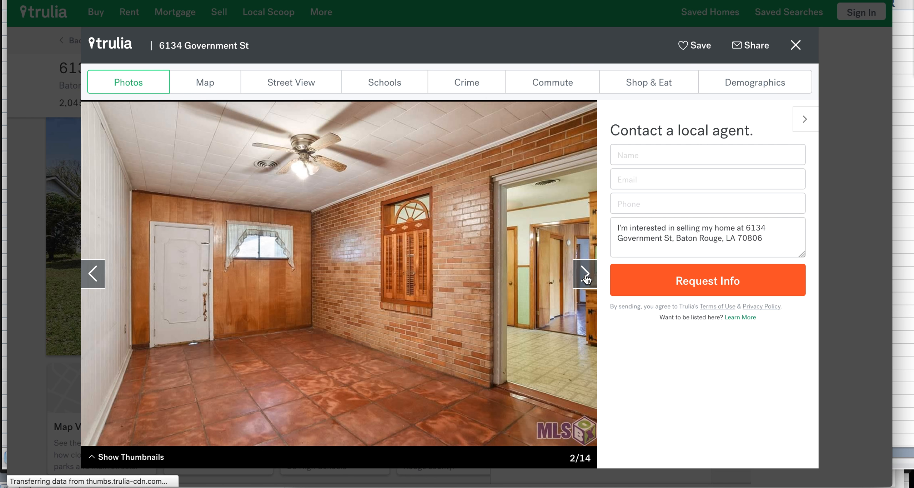
pyautogui.click(93, 274)
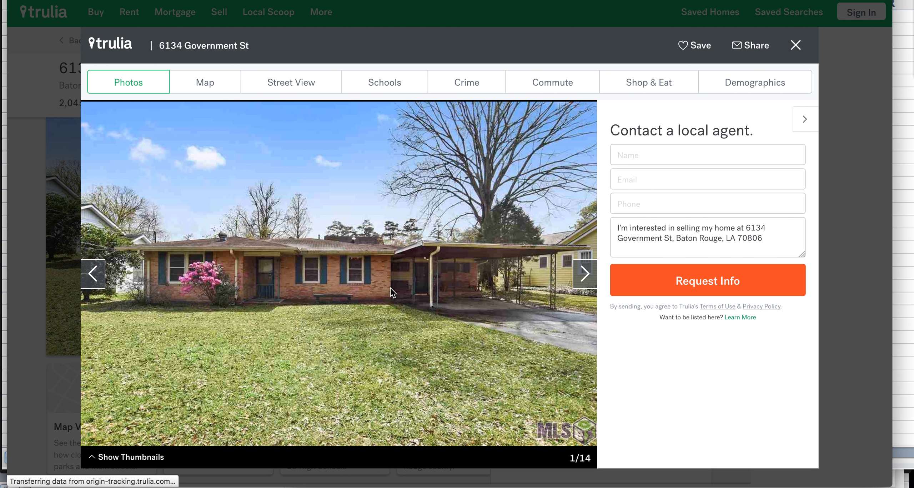
pyautogui.click(582, 286)
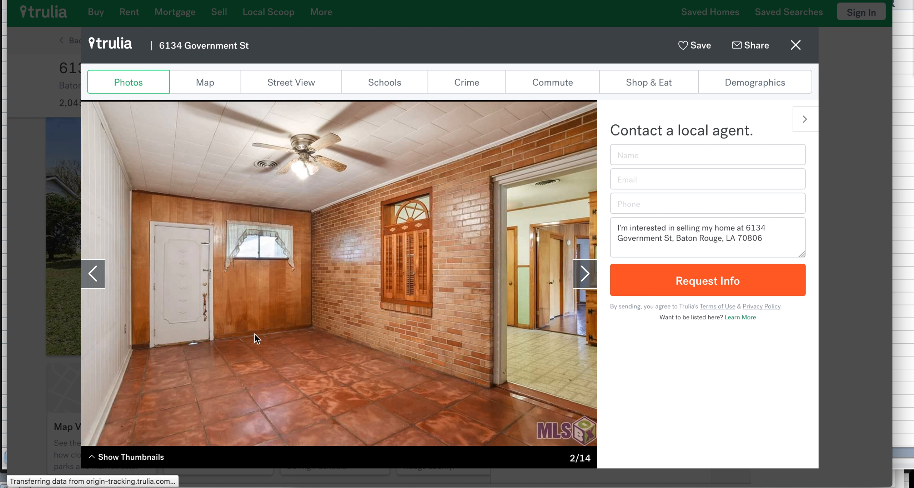
pyautogui.click(585, 276)
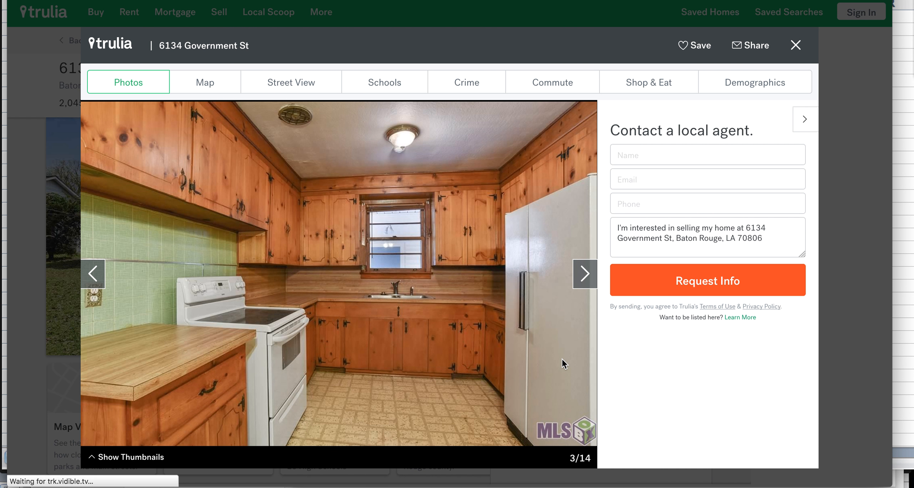
pyautogui.click(579, 278)
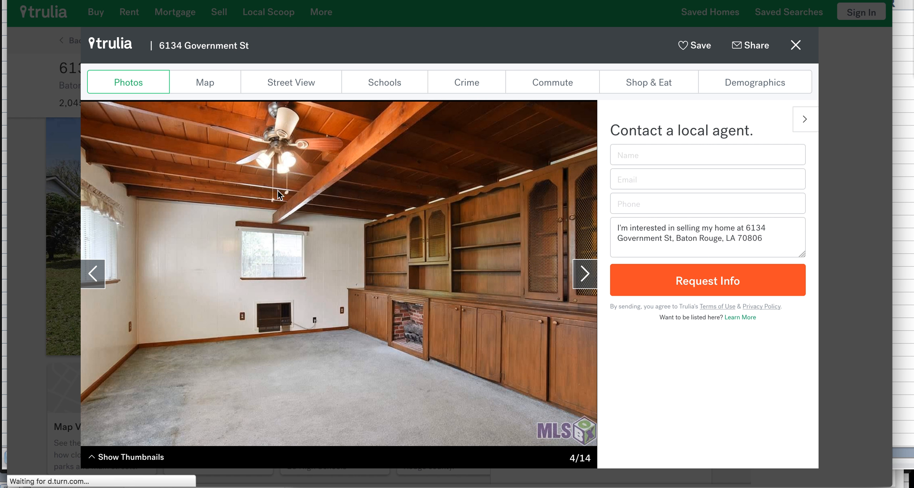
pyautogui.click(585, 274)
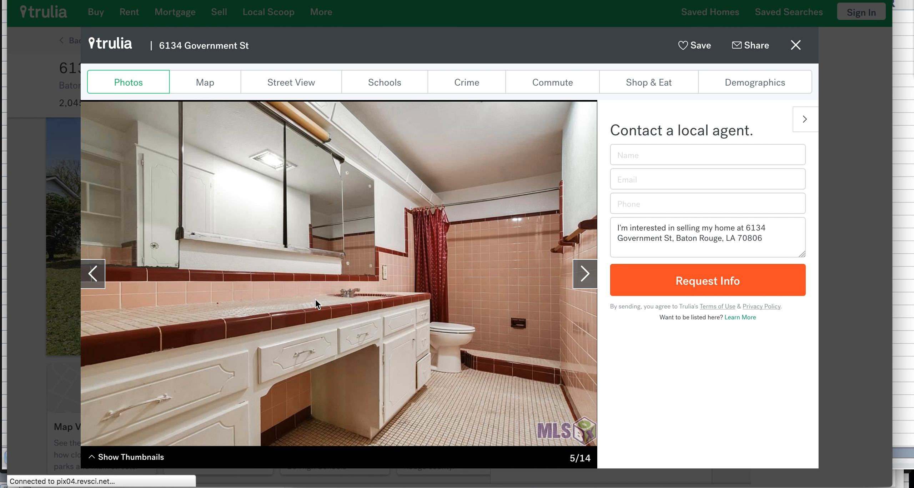
pyautogui.click(585, 276)
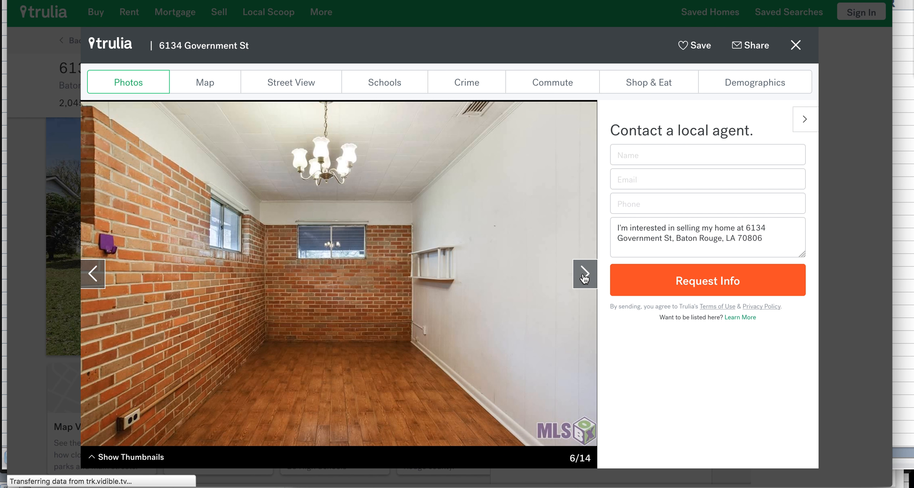
pyautogui.click(584, 275)
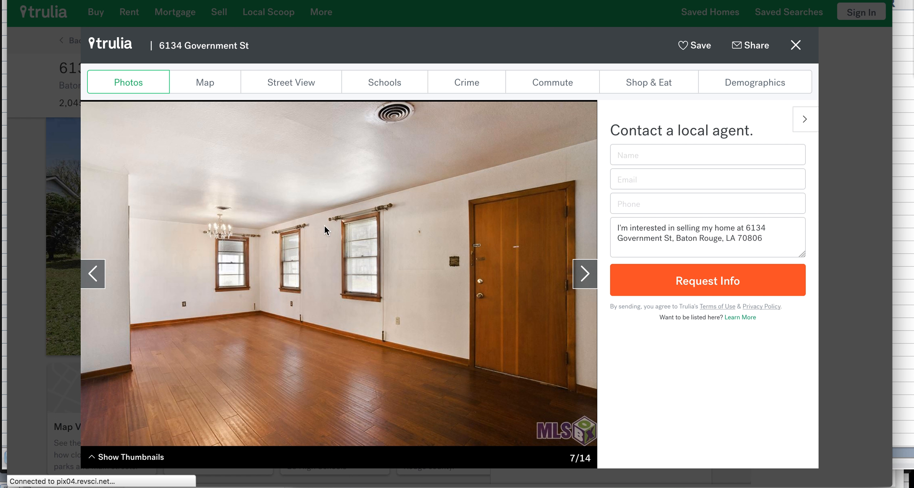
pyautogui.click(586, 276)
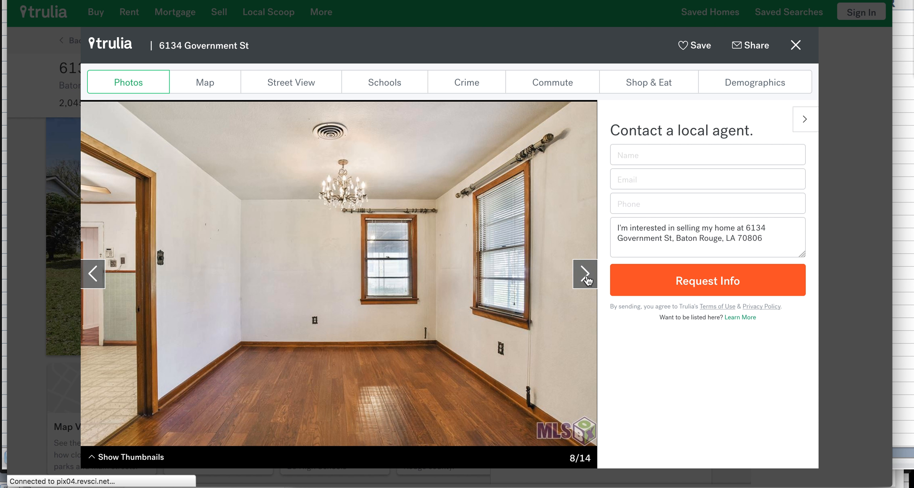
pyautogui.click(585, 275)
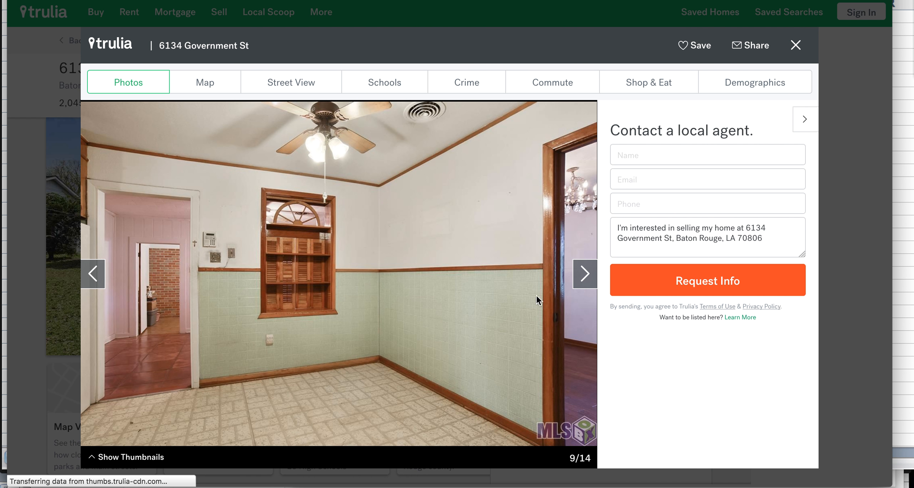
pyautogui.click(586, 277)
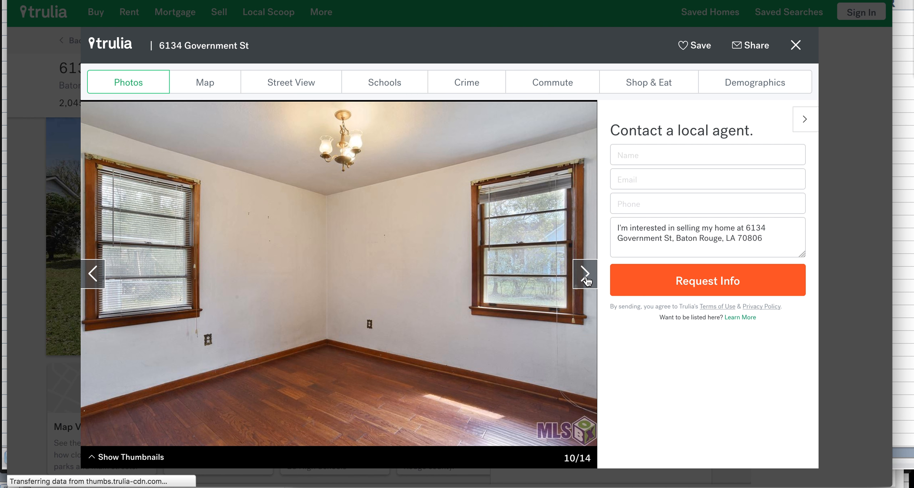
pyautogui.click(586, 275)
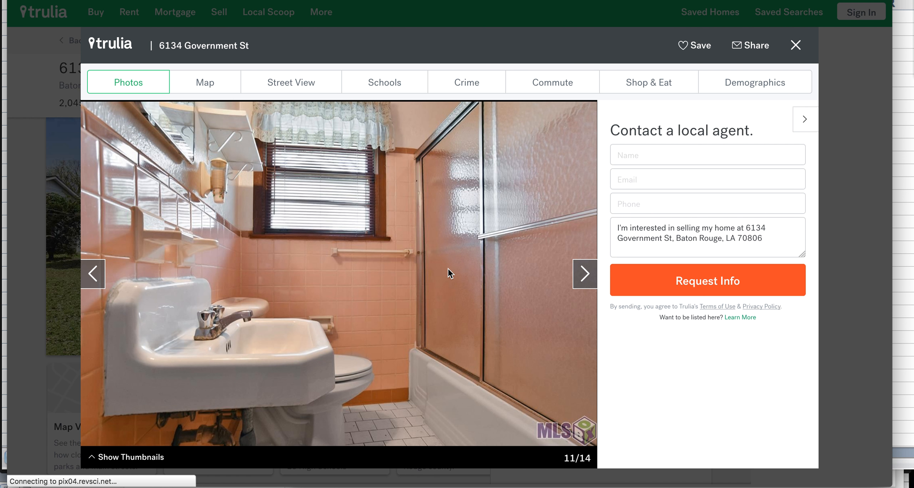
pyautogui.click(585, 278)
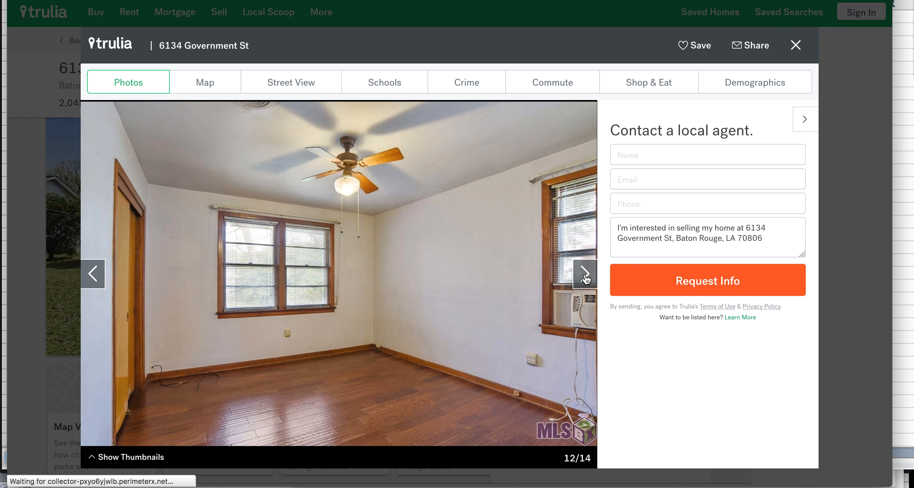
pyautogui.click(586, 277)
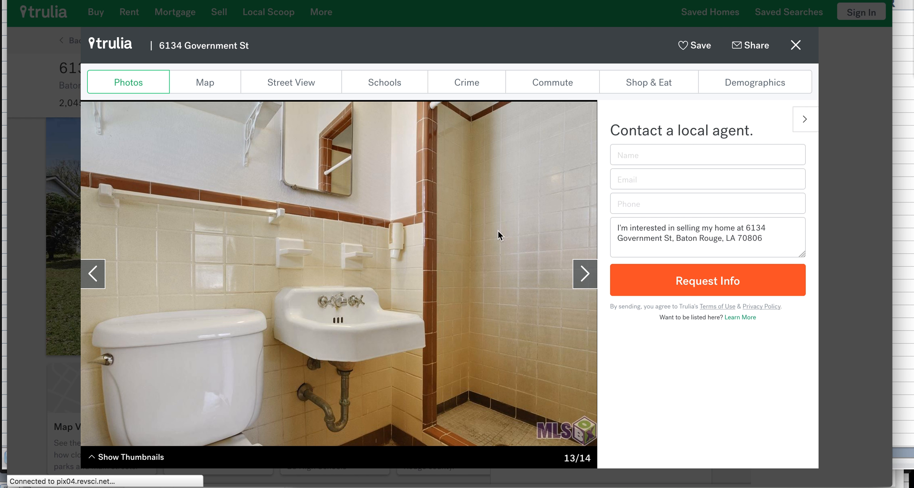
pyautogui.click(584, 277)
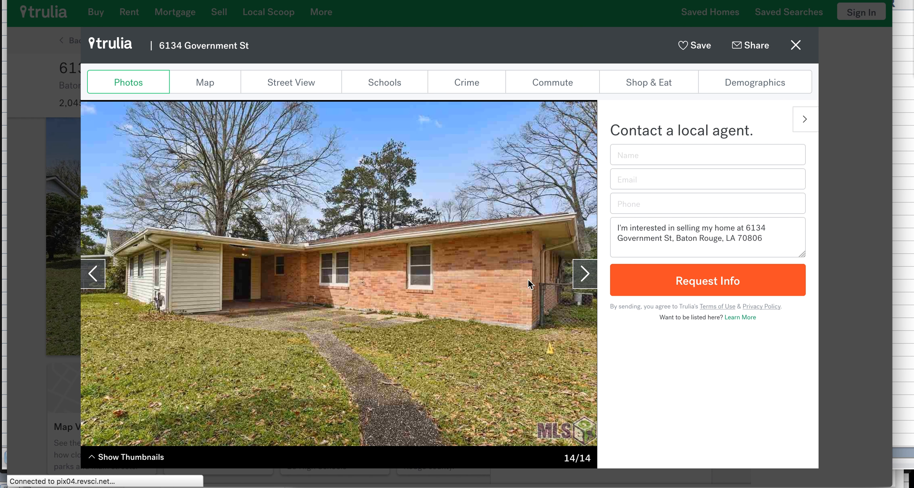
pyautogui.click(589, 275)
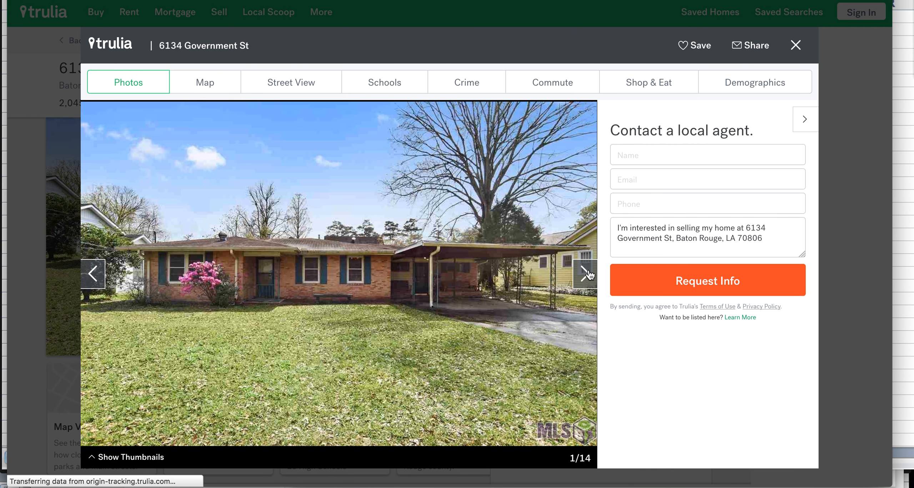
pyautogui.click(796, 46)
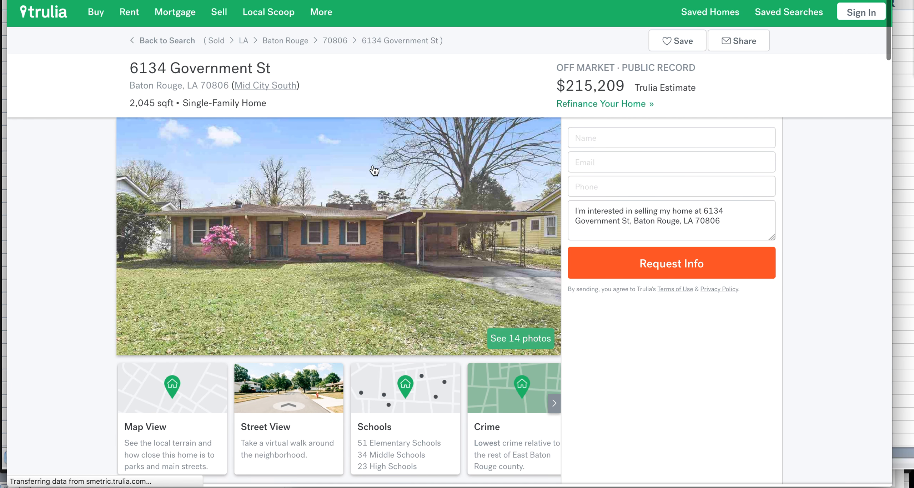
pyautogui.scroll(-12, 360, 229)
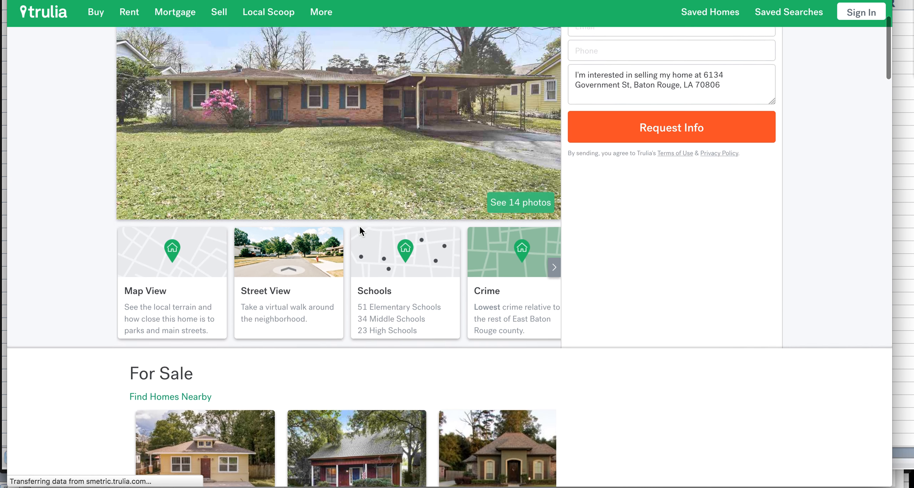
pyautogui.scroll(-2, 360, 229)
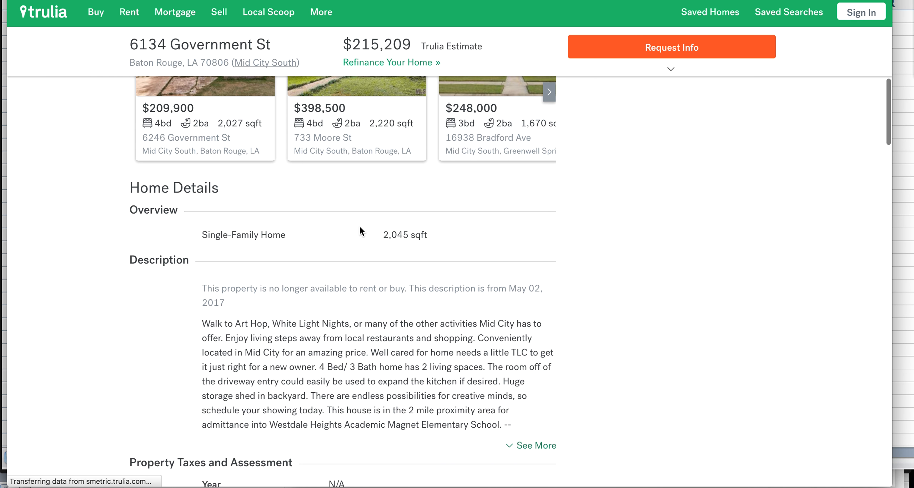
pyautogui.scroll(-3, 360, 229)
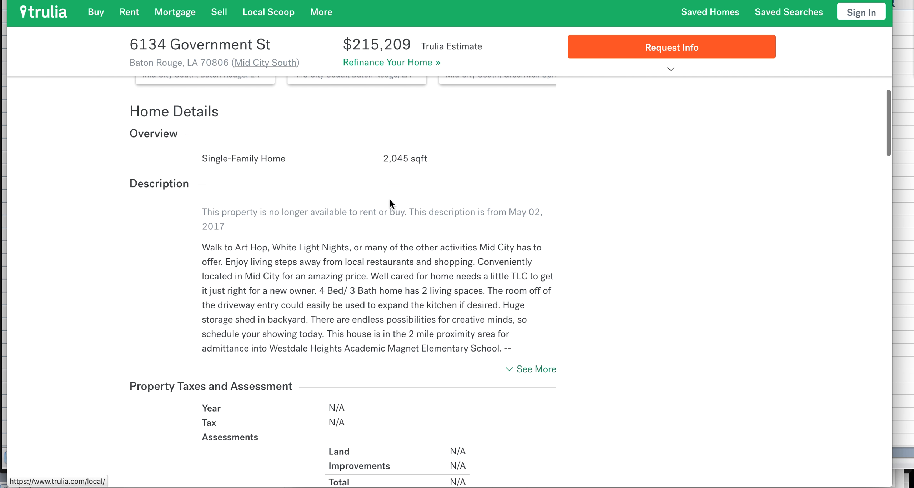
pyautogui.scroll(-3, 390, 198)
pyautogui.scroll(-4, 390, 199)
pyautogui.scroll(10, 389, 198)
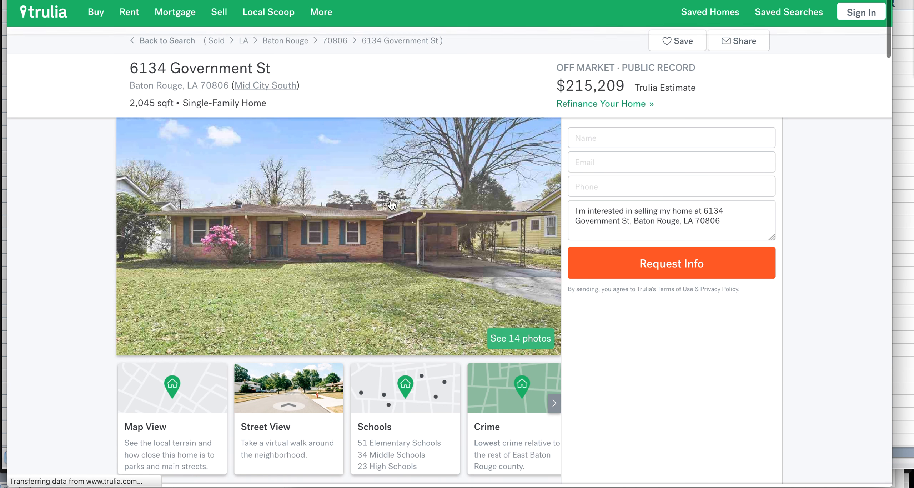
pyautogui.moveTo(273, 16)
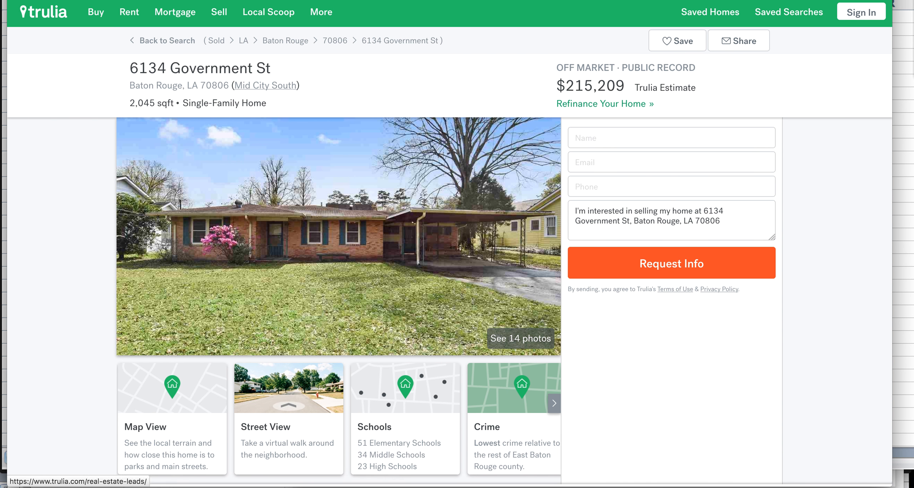
# Check the $265,850.00 estimate in M9, then glance back at the Trulia listing in Firefox
pyautogui.moveTo(367, 486)
pyautogui.click(535, 480)
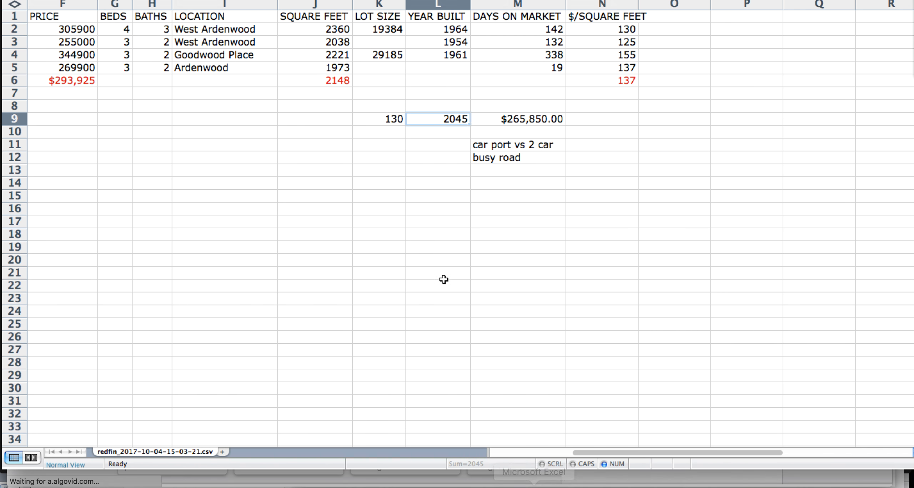
pyautogui.click(506, 116)
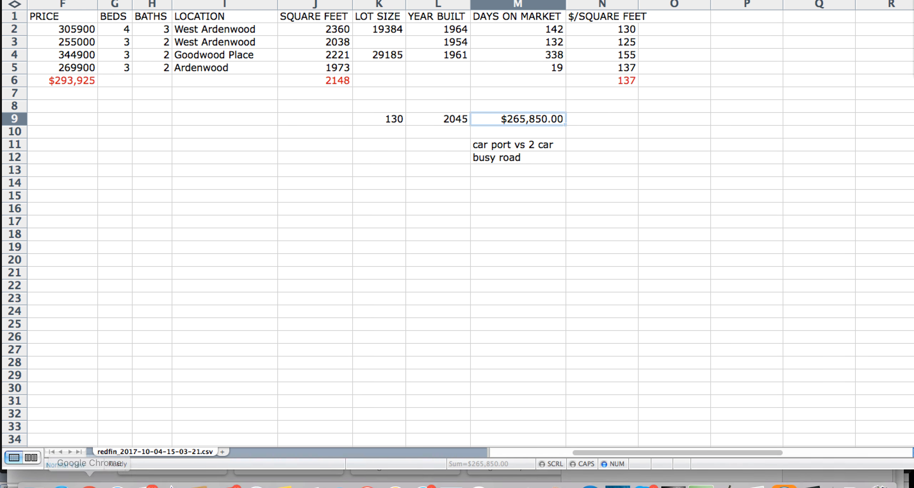
pyautogui.click(61, 482)
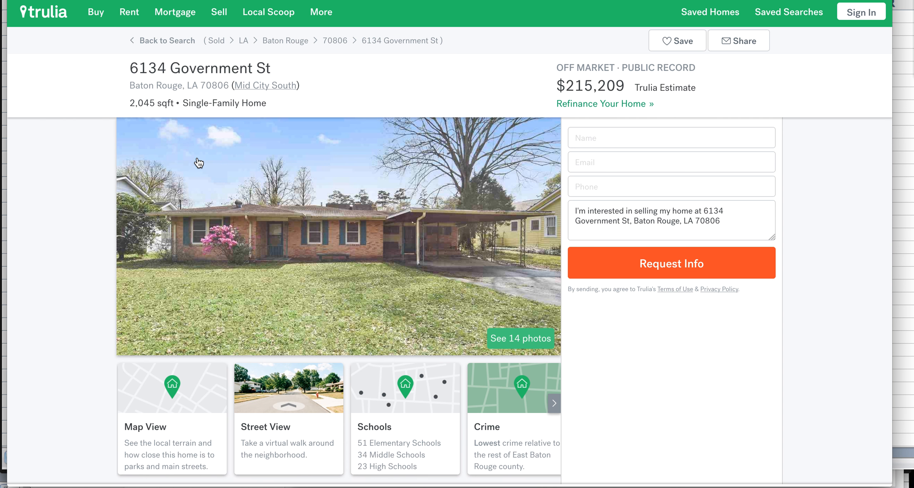
pyautogui.click(96, 484)
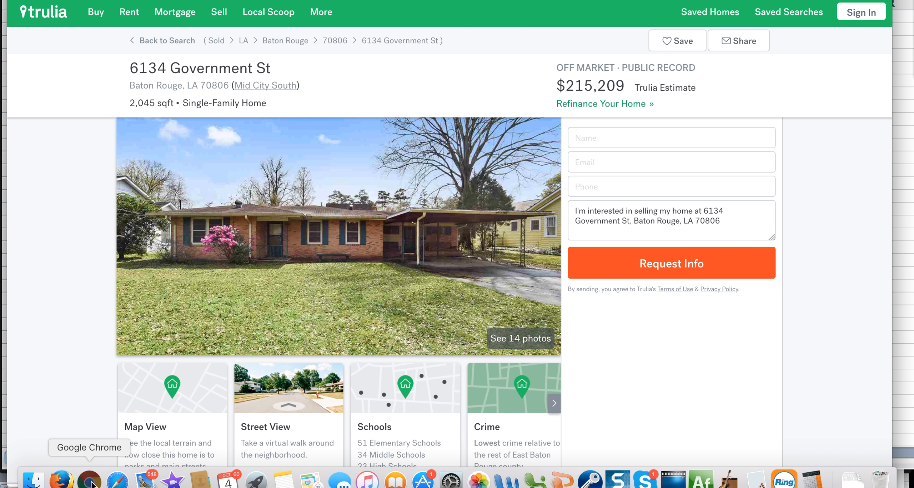
pyautogui.click(62, 484)
pyautogui.click(62, 484)
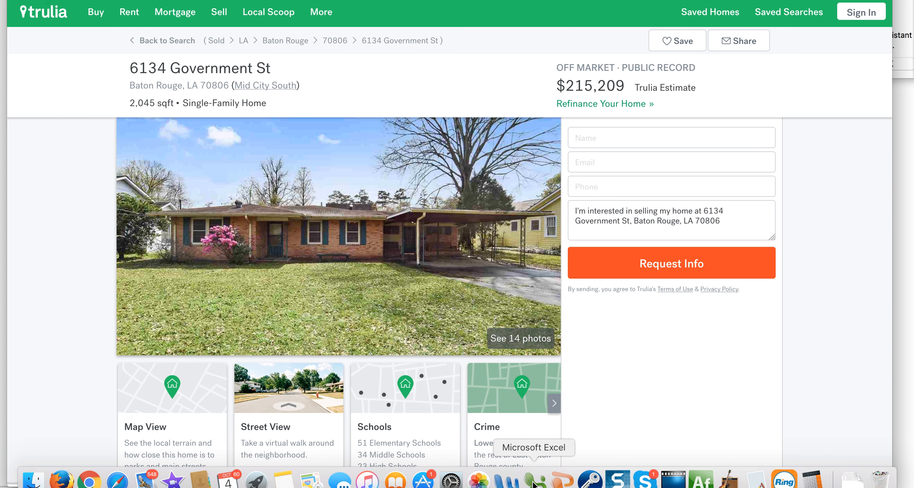
# Return to the Excel comps sheet and select cell I14 for a new label
pyautogui.click(532, 482)
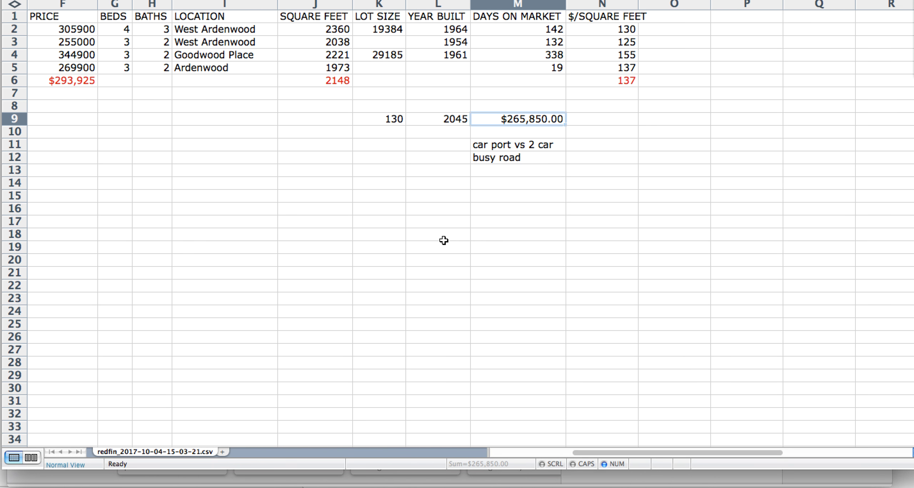
pyautogui.click(414, 191)
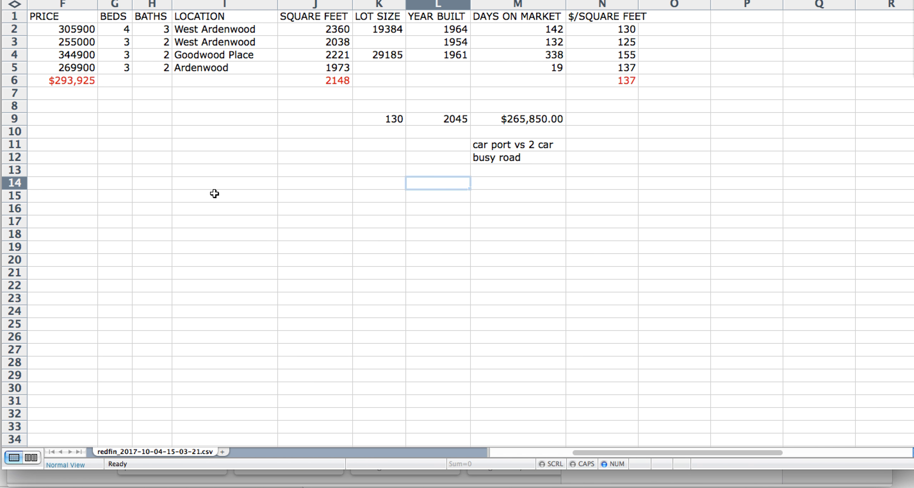
pyautogui.click(221, 182)
# Enter an ARV row with a value of $265,000 in I14:J14
pyautogui.write('ARV')
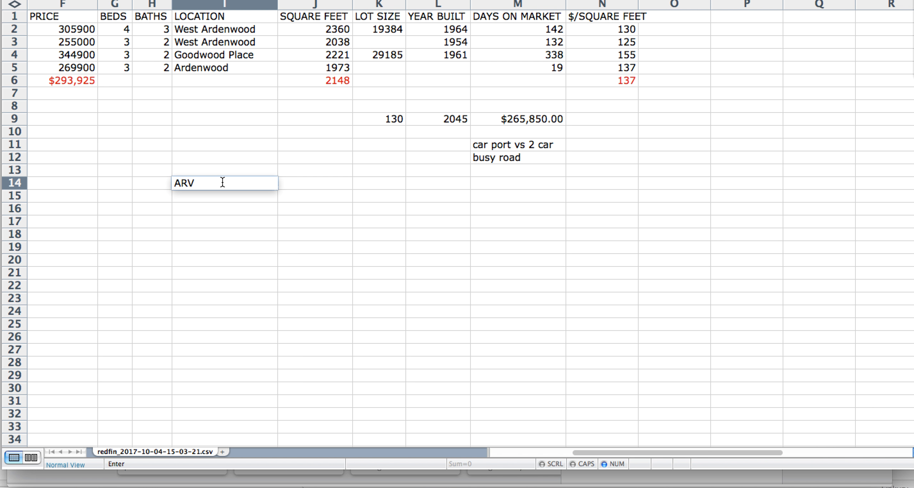
pyautogui.press('Tab')
pyautogui.write('$4')
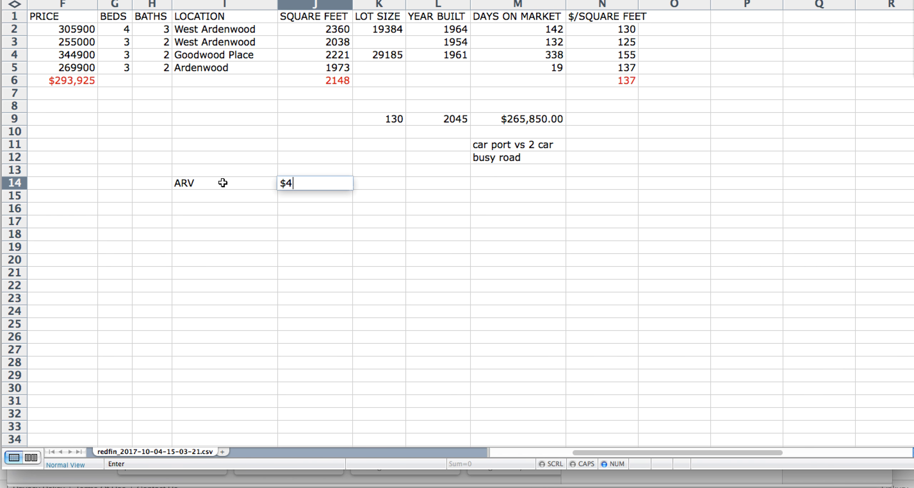
pyautogui.press('BackSpace')
pyautogui.write('265000')
pyautogui.press('Tab')
# Add a repairs row of $25,000 in I15:J15 and start a 'buy:' label in I16
pyautogui.click(496, 141)
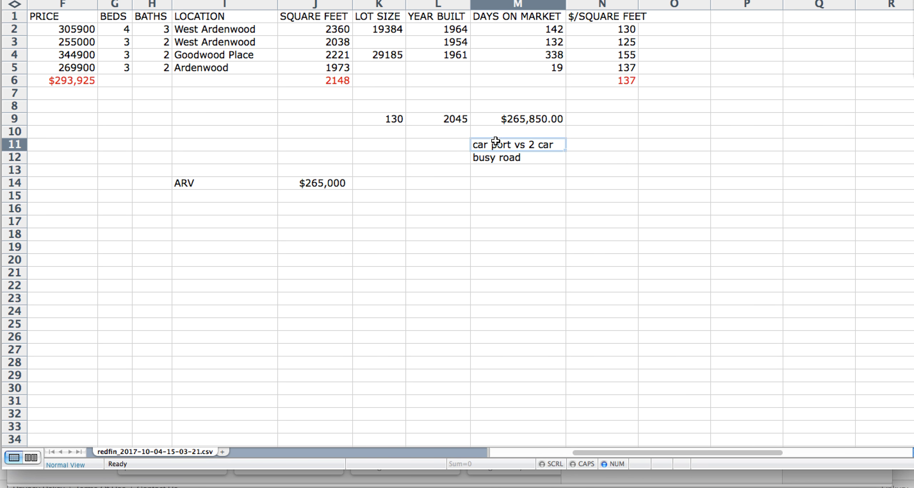
pyautogui.moveTo(496, 141); pyautogui.dragTo(498, 157)
pyautogui.click(326, 196)
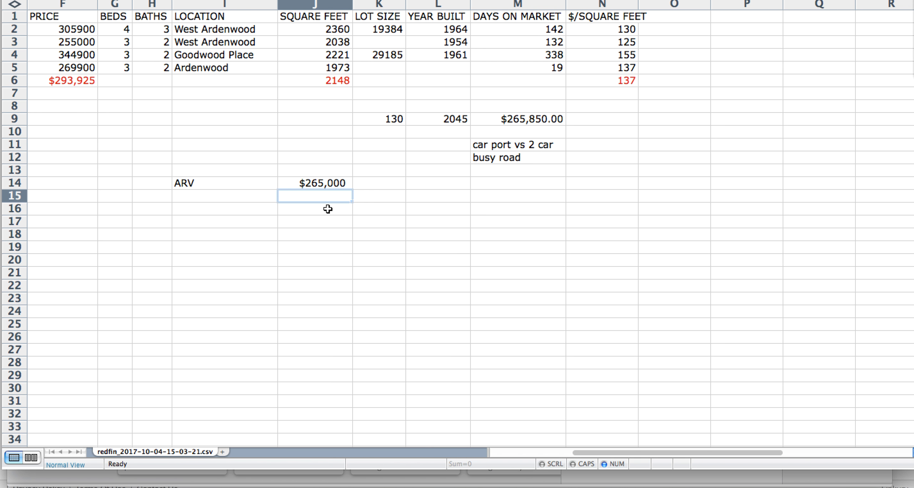
pyautogui.press('Left')
pyautogui.write('repairs')
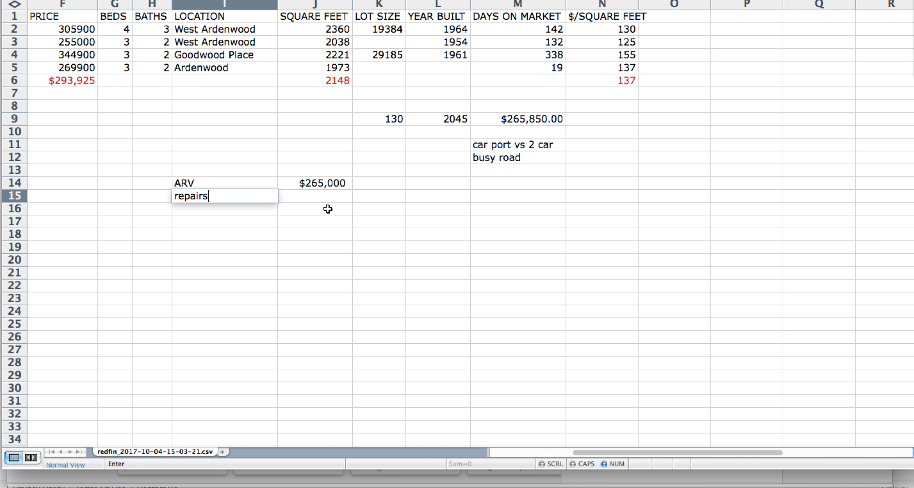
pyautogui.press('Right')
pyautogui.write('$25')
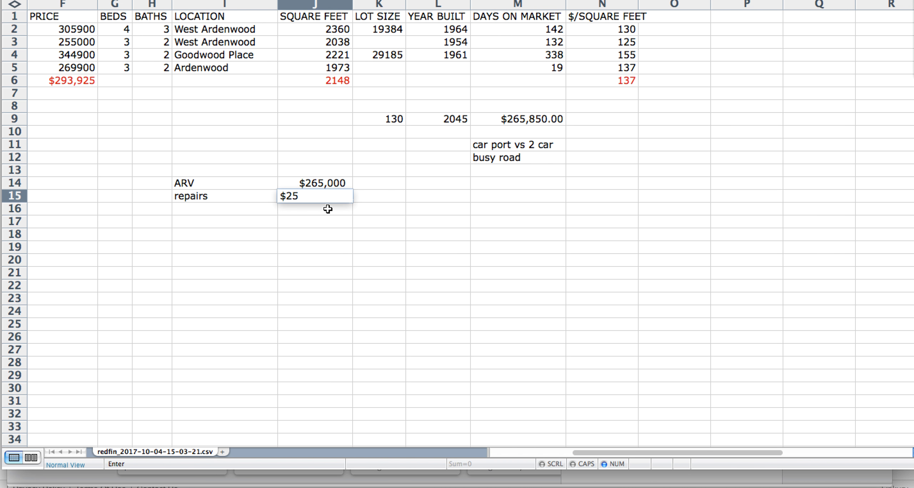
pyautogui.write(',000')
pyautogui.press('Return')
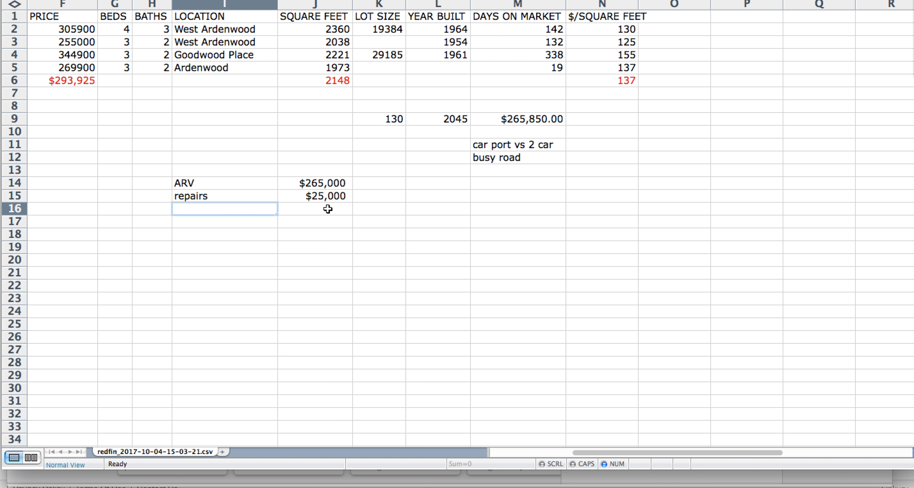
pyautogui.write('buy:')
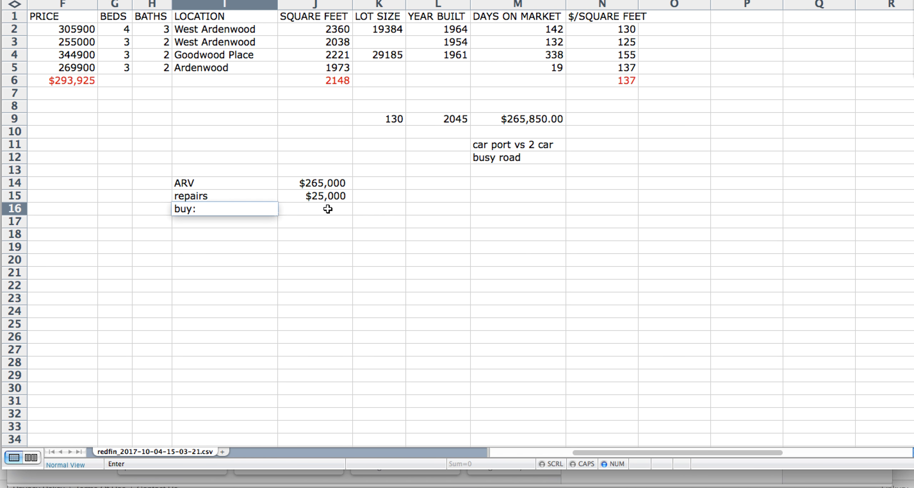